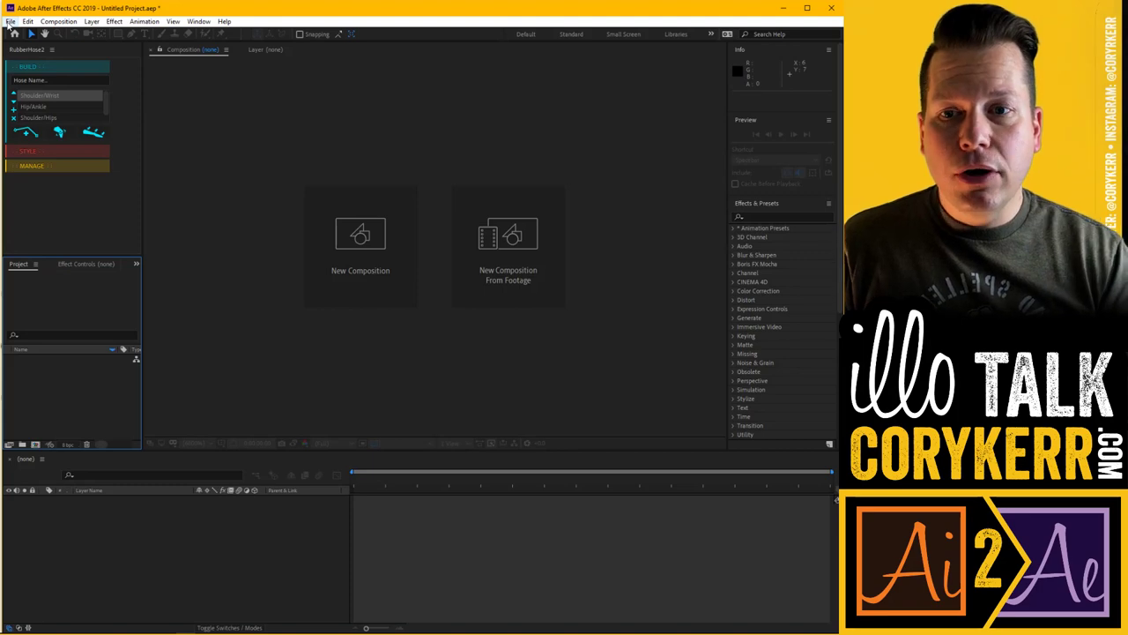
- Import the butterfly_glasswing Illustrator file as Composition - Retain Layer Sizes and open the resulting composition
click(11, 21)
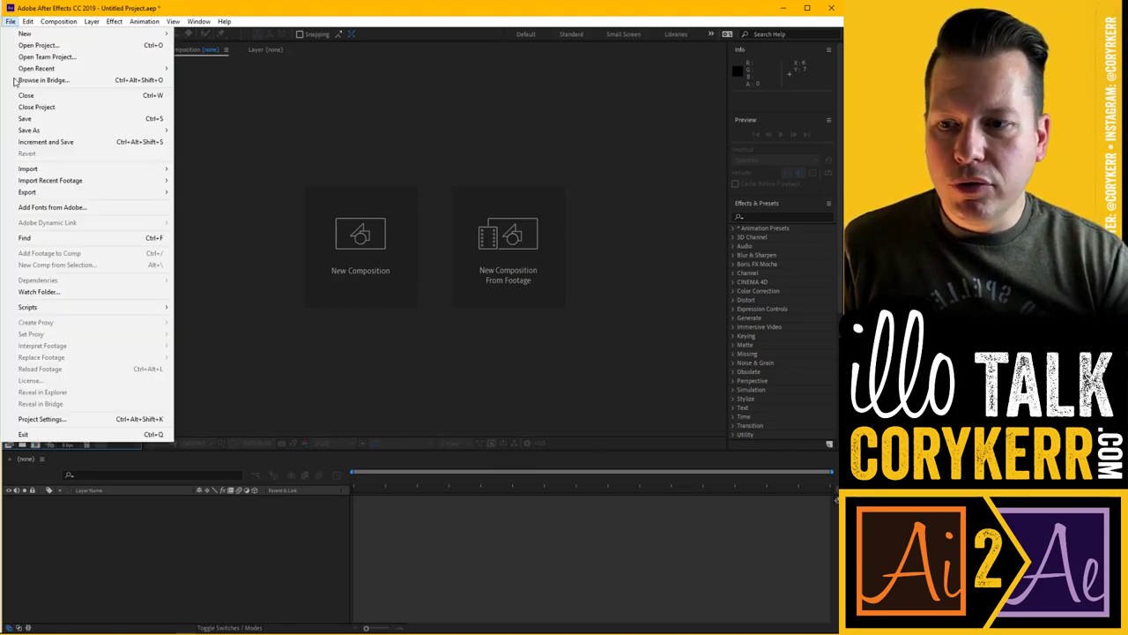
mouse_move(42, 170)
click(189, 168)
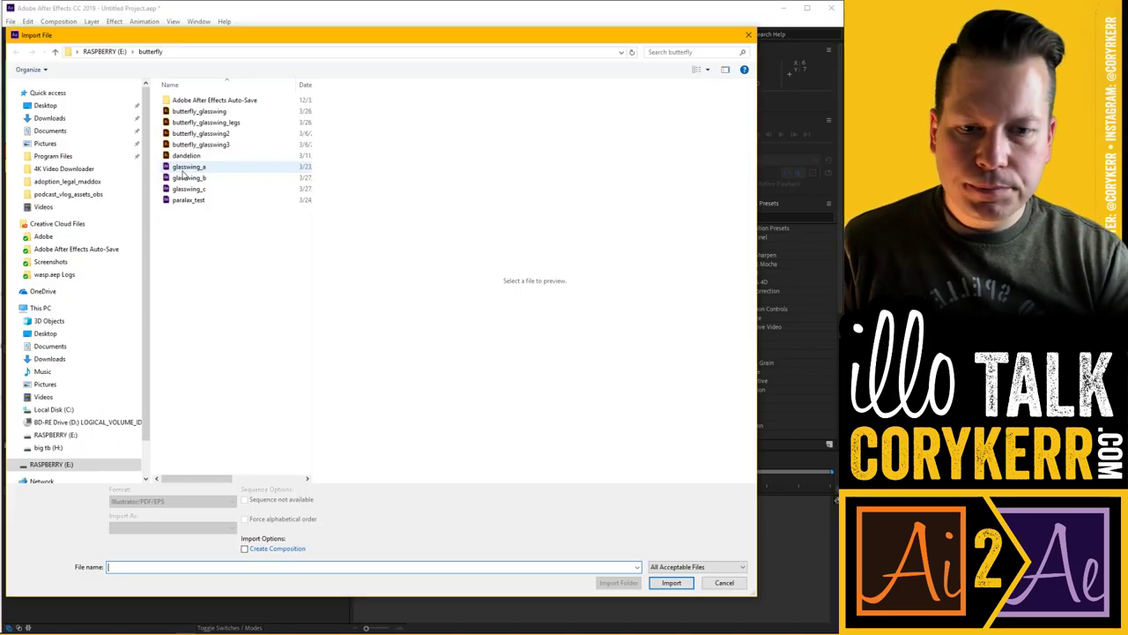
click(199, 112)
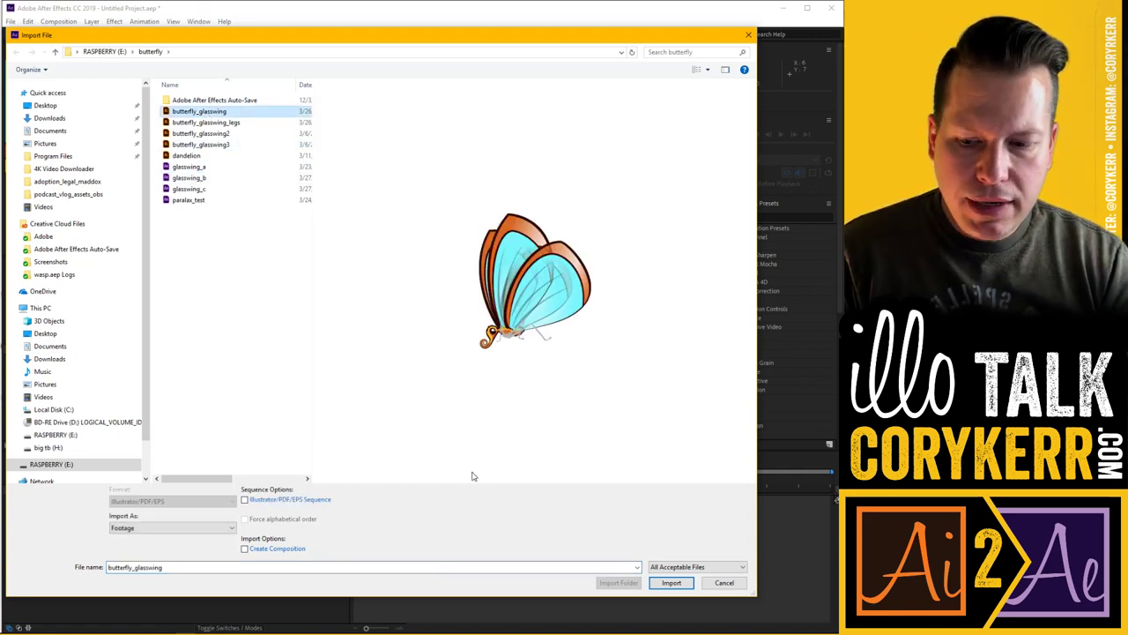
click(229, 527)
click(209, 551)
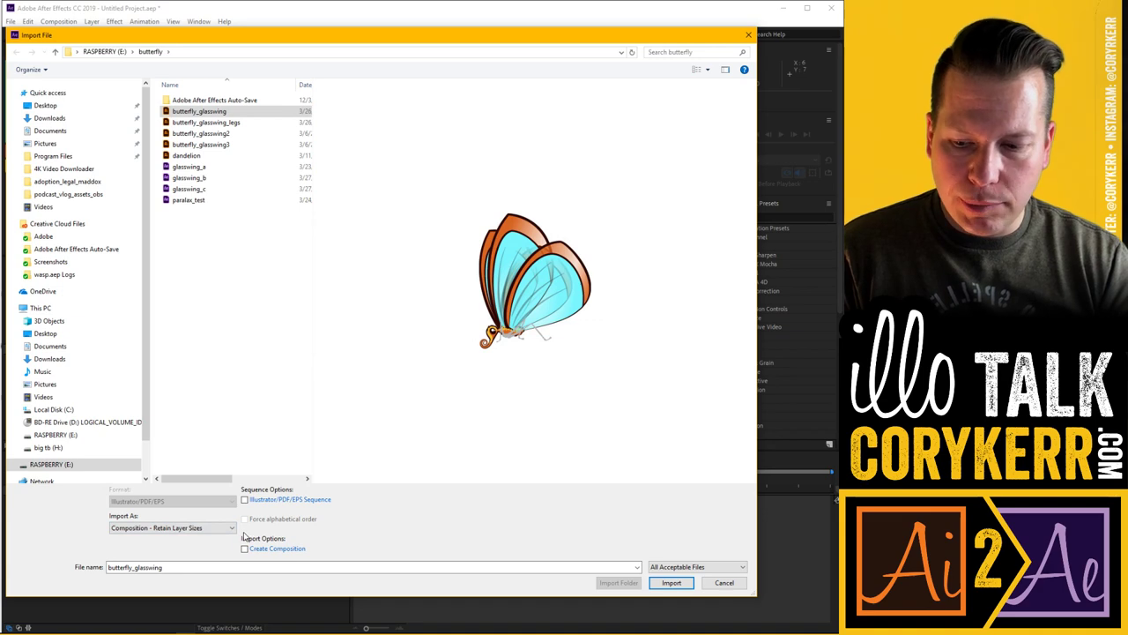
click(671, 582)
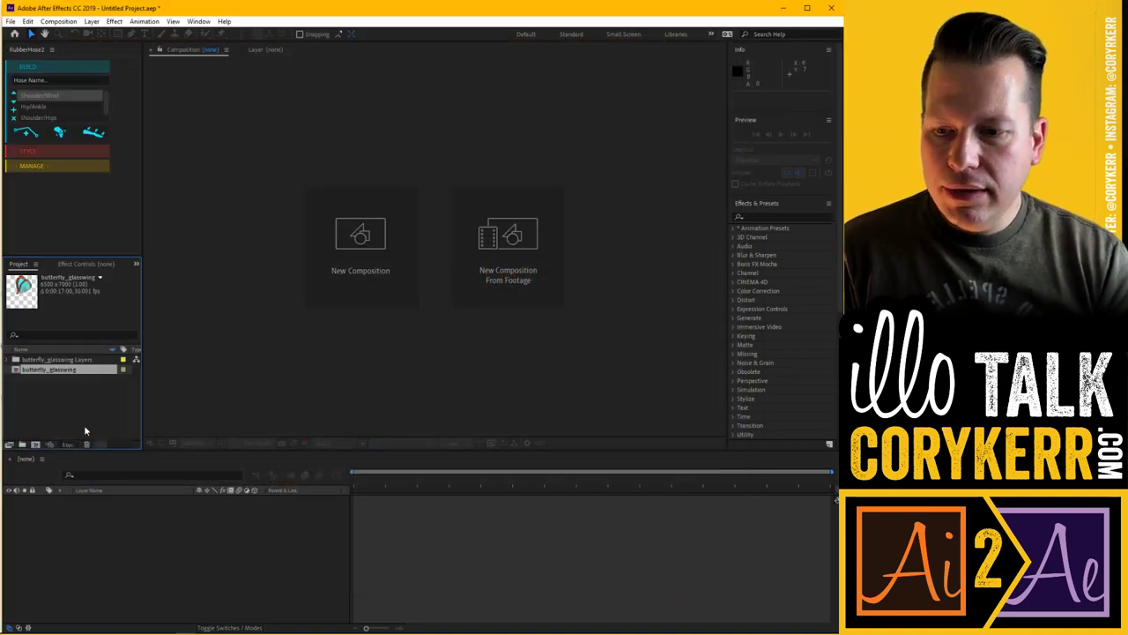
double_click(49, 370)
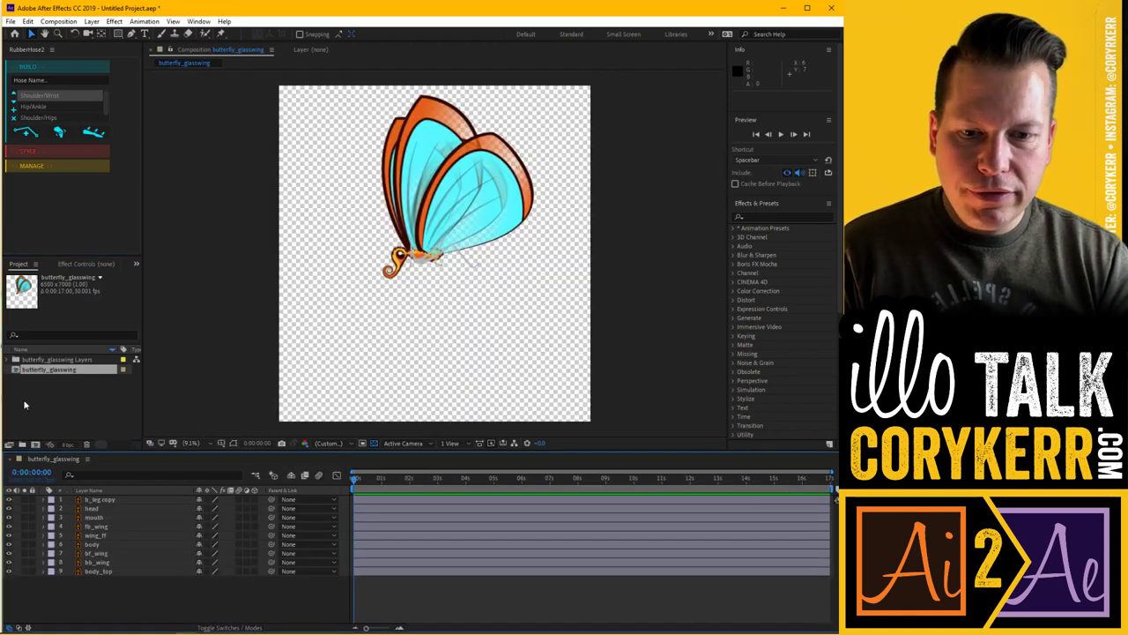
- Hide the b_leg copy layer in the butterfly composition
click(86, 500)
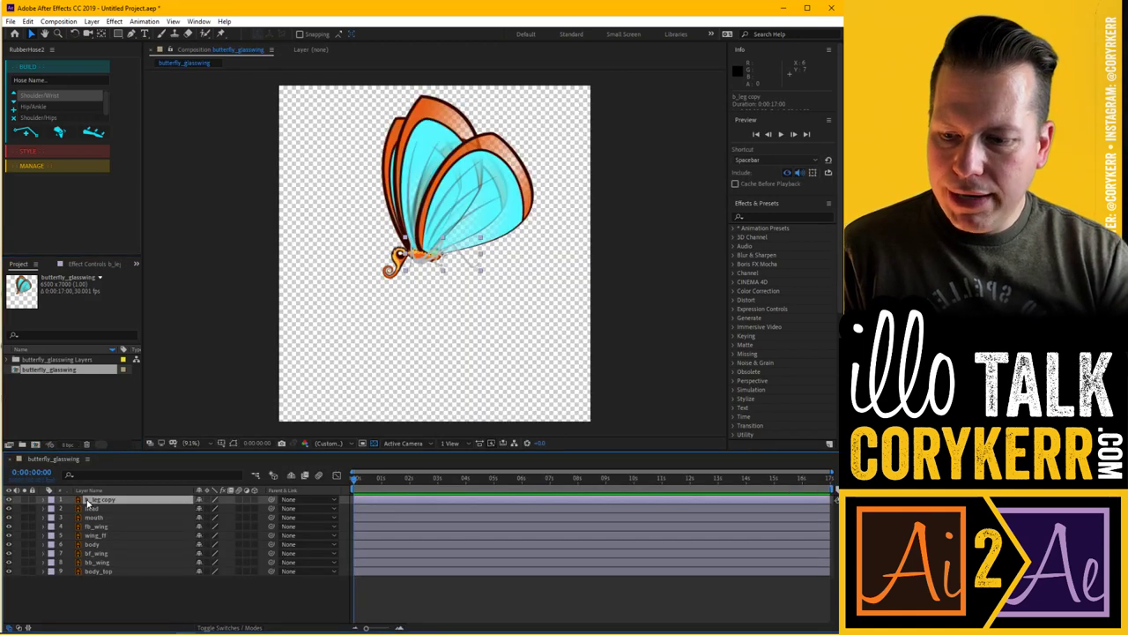
click(9, 500)
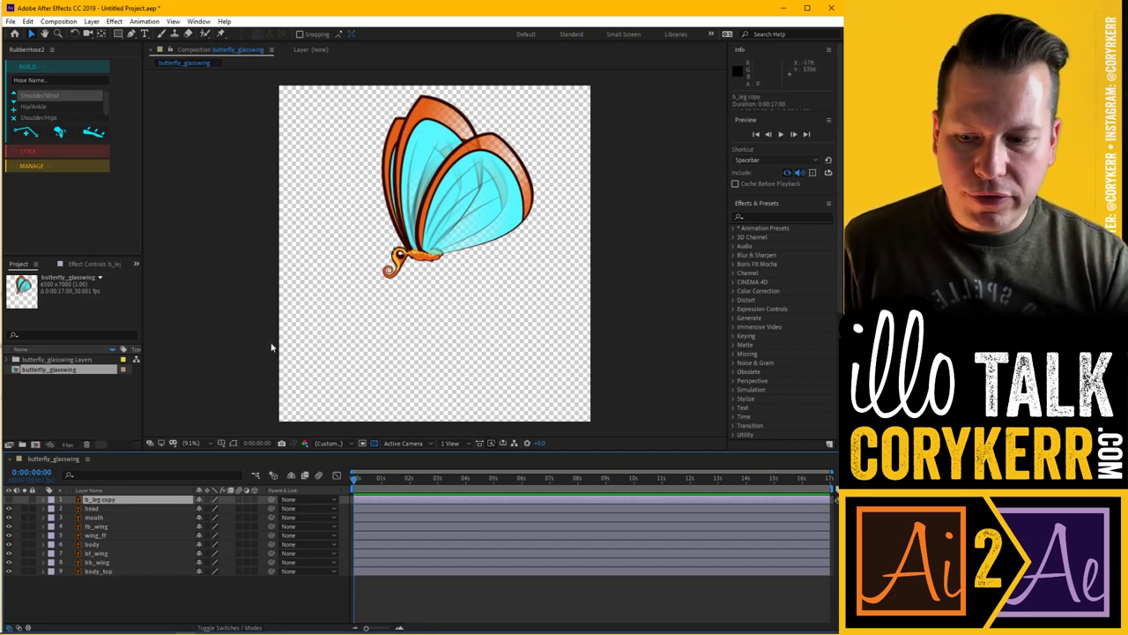
- Solo the head, mouth, fb_wing and wing_ff layers one at a time to examine which part each holds
click(24, 509)
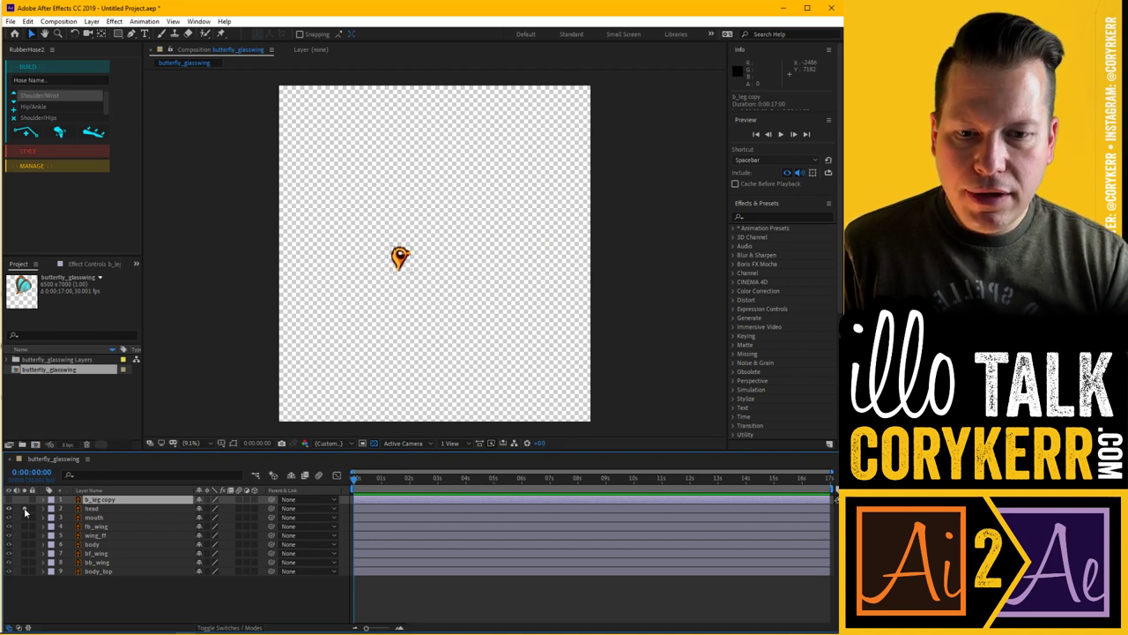
click(25, 510)
click(25, 518)
click(25, 519)
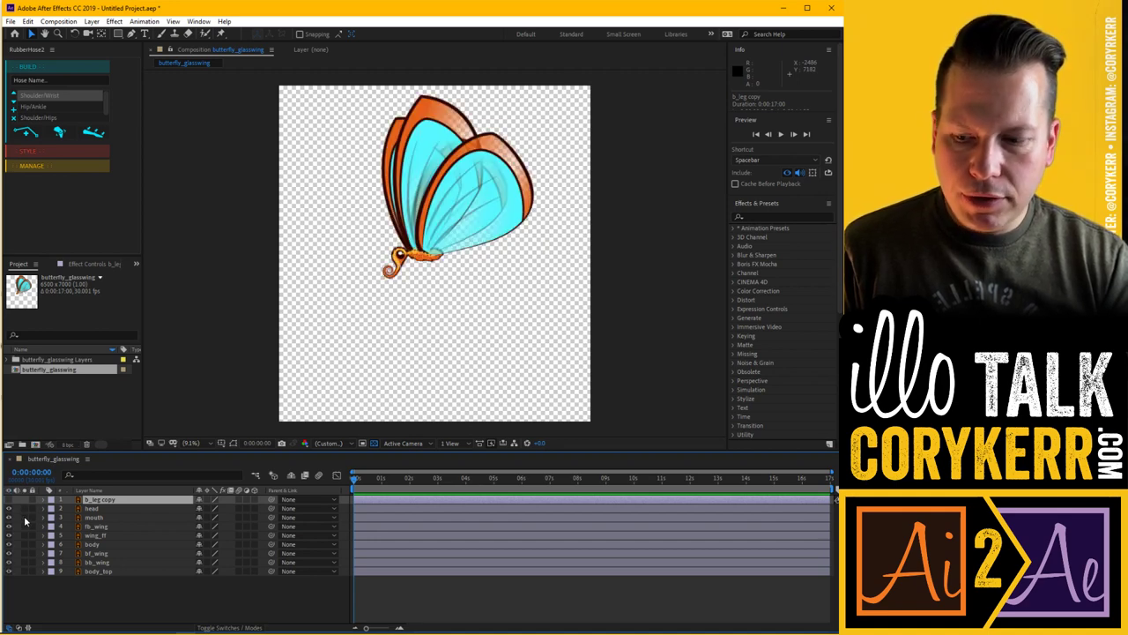
click(25, 527)
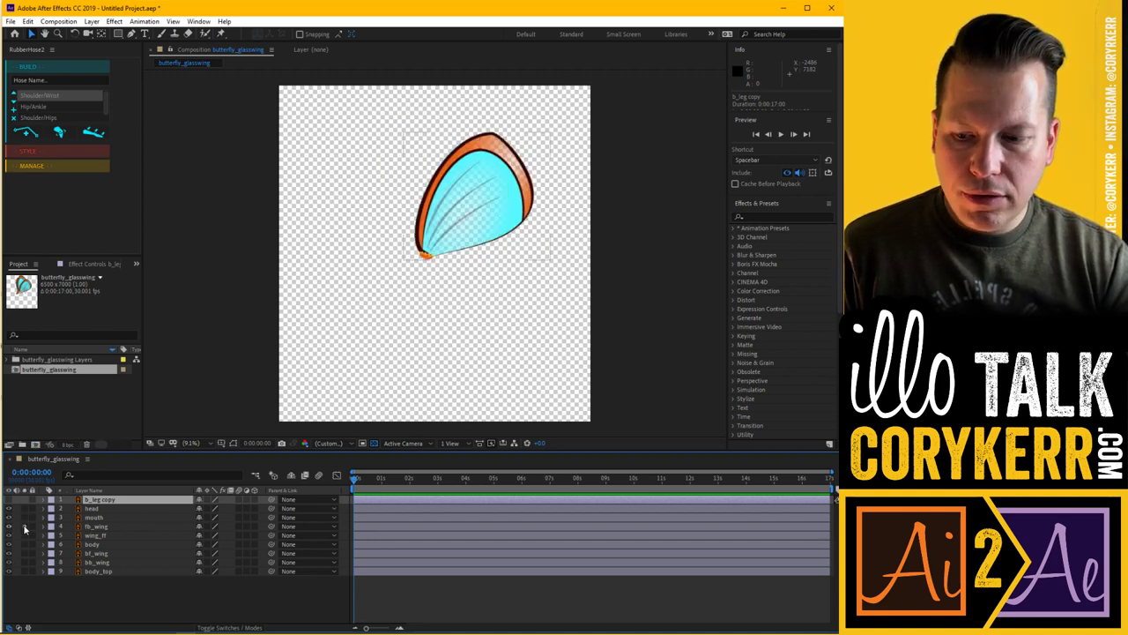
click(24, 527)
click(24, 536)
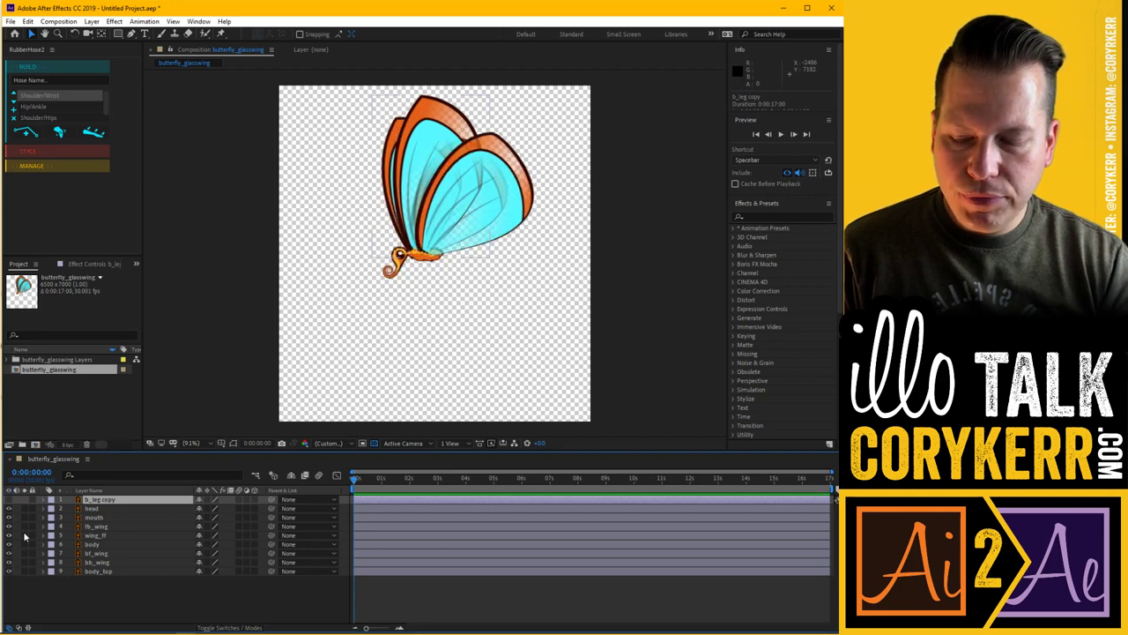
- Move the head layer's anchor point to the neck, where the head meets the body, with the Pan Behind tool
click(101, 510)
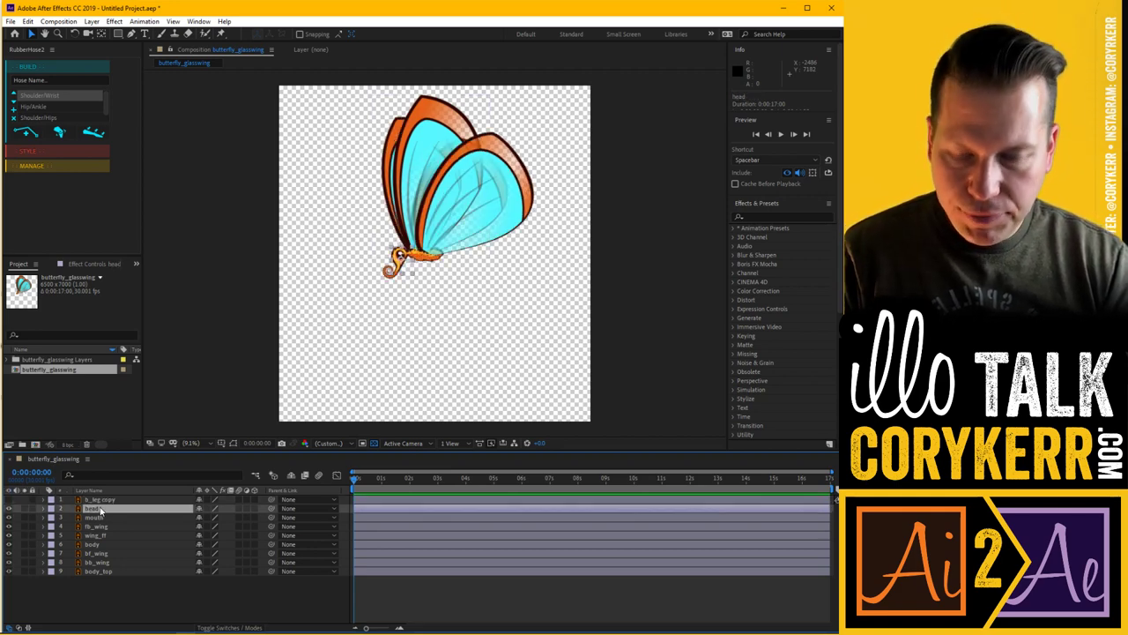
key(y)
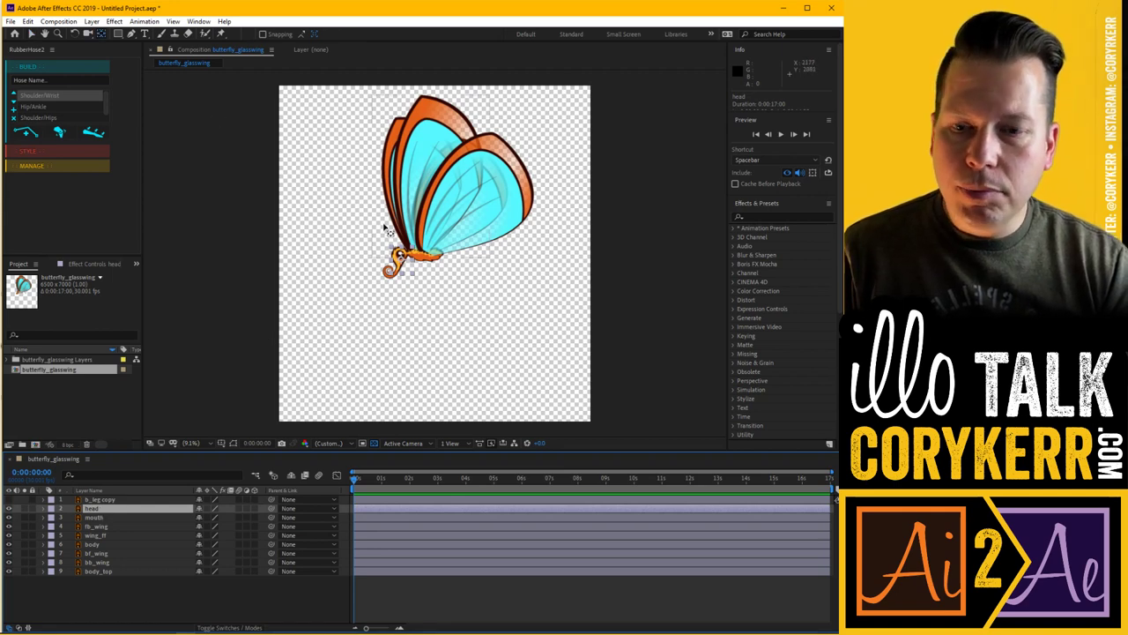
drag(387, 231, 412, 263)
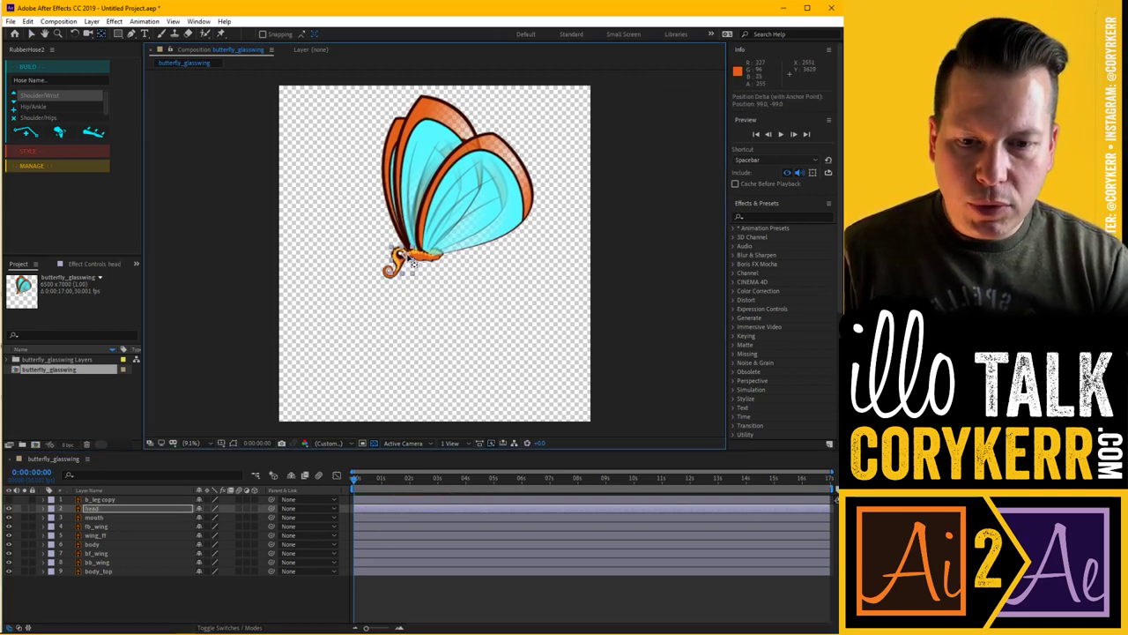
drag(412, 263, 415, 260)
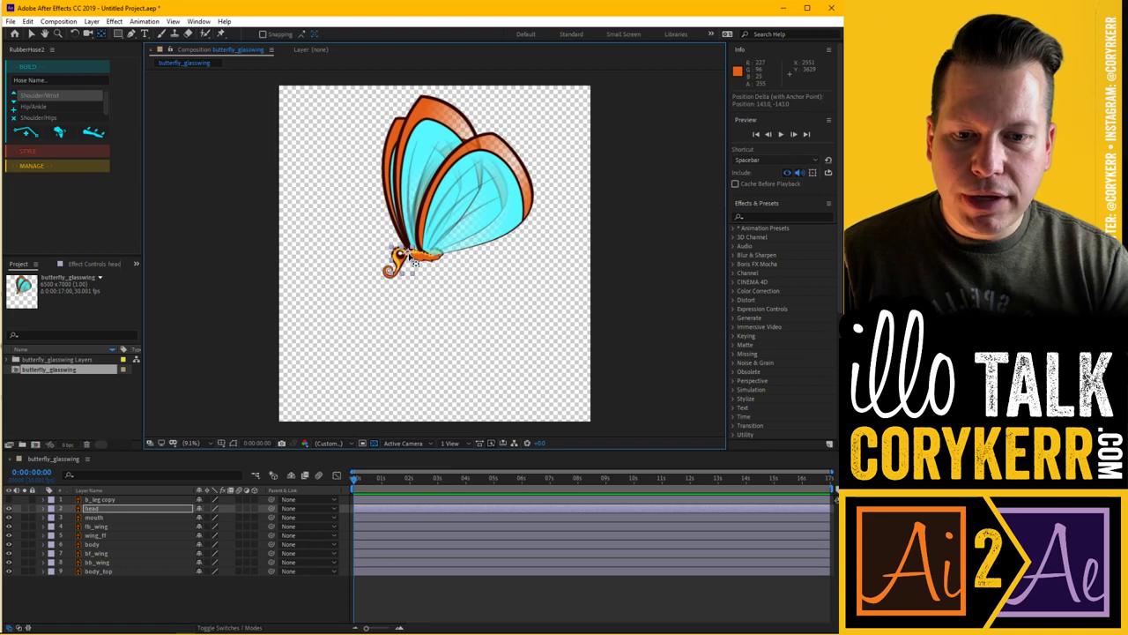
drag(415, 263, 416, 262)
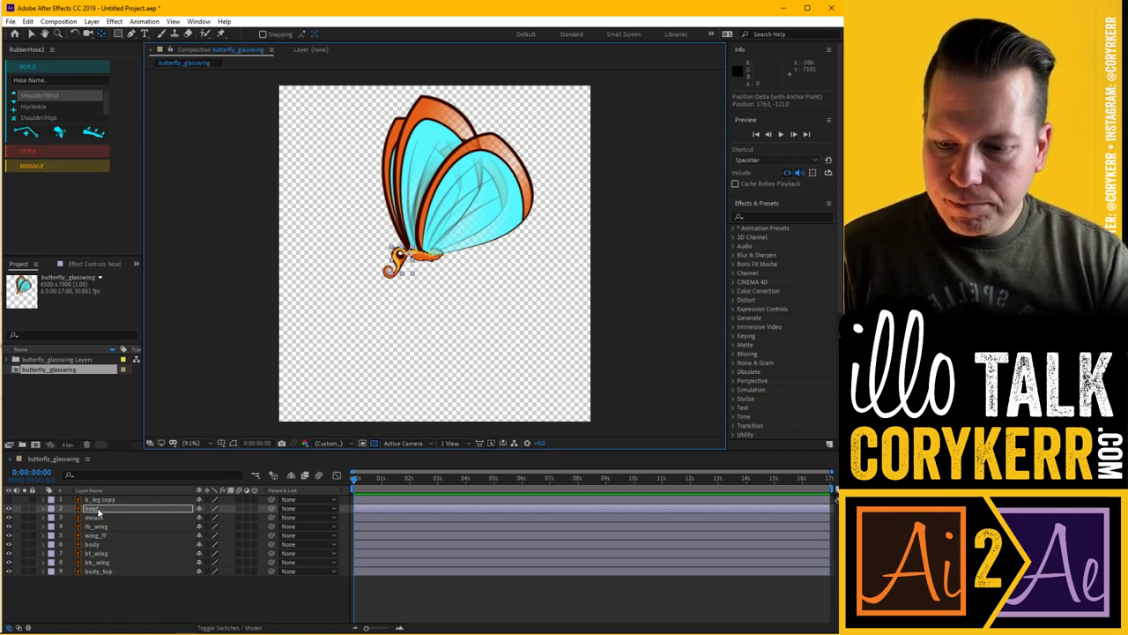
- Move the mouth layer's anchor point to the spot where the curled mouth joins the head
click(100, 521)
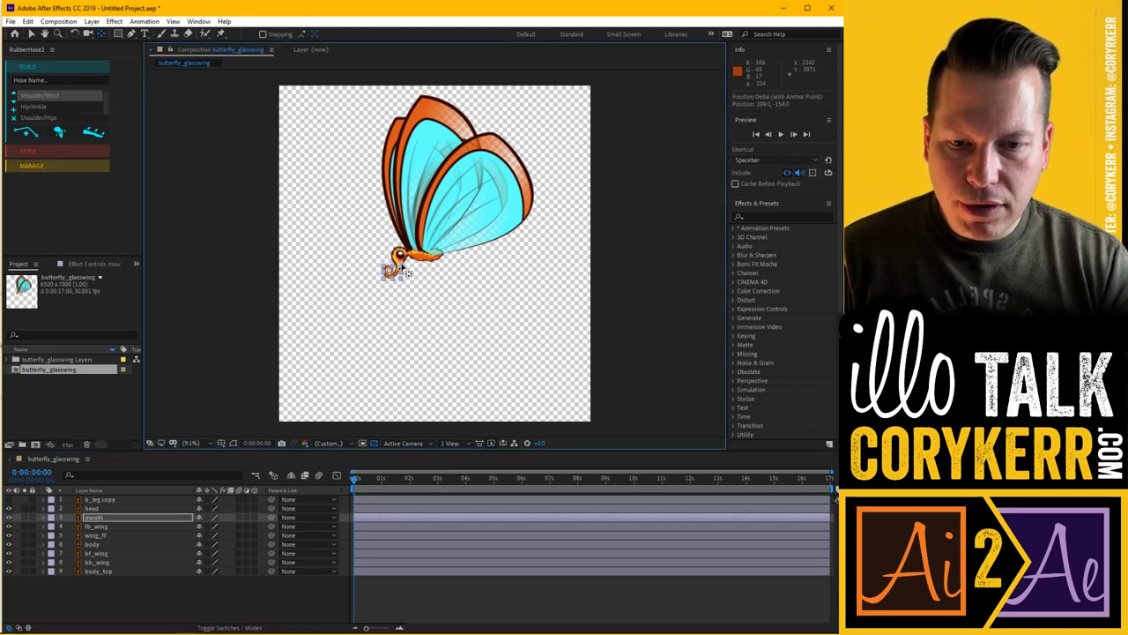
drag(394, 277, 407, 273)
drag(406, 274, 405, 273)
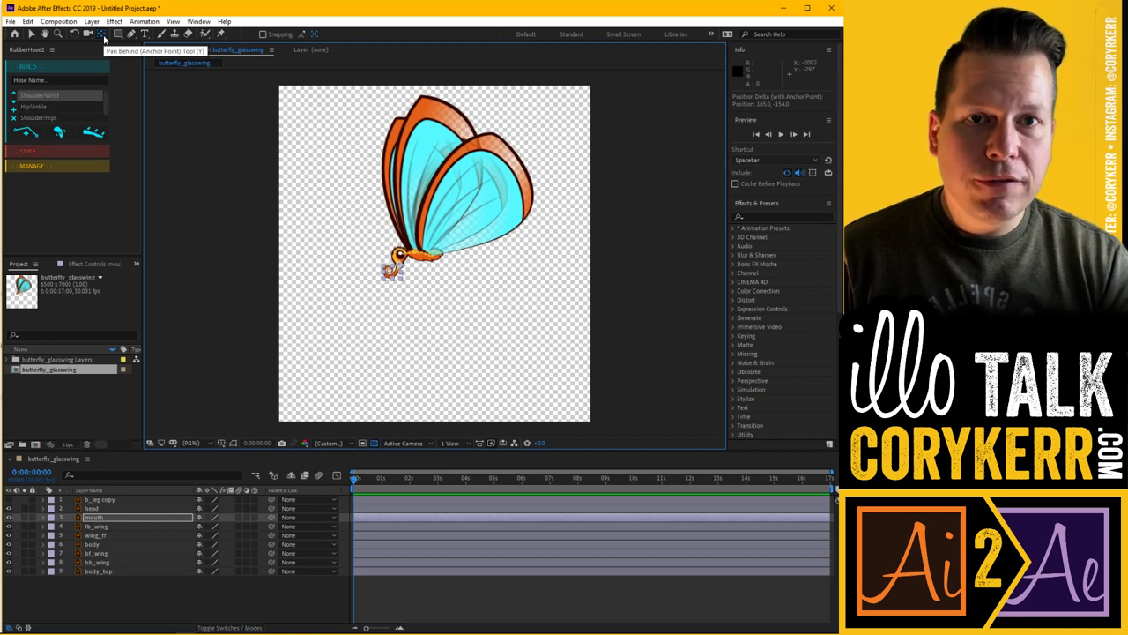
click(103, 35)
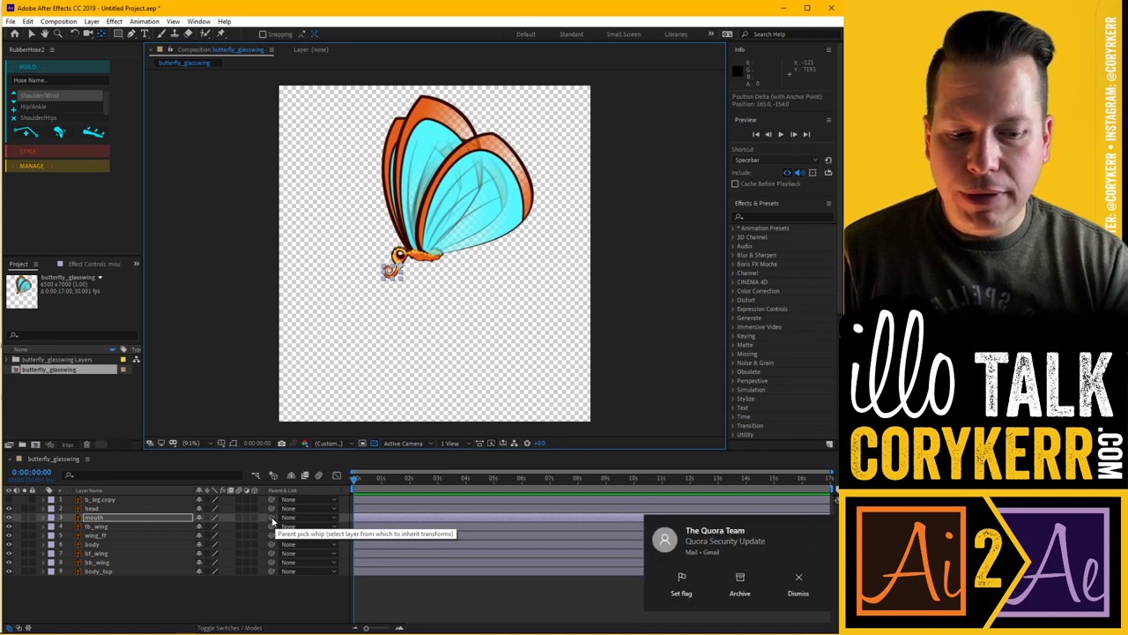
- Dismiss the mail notification and parent the mouth layer to the head layer
click(798, 581)
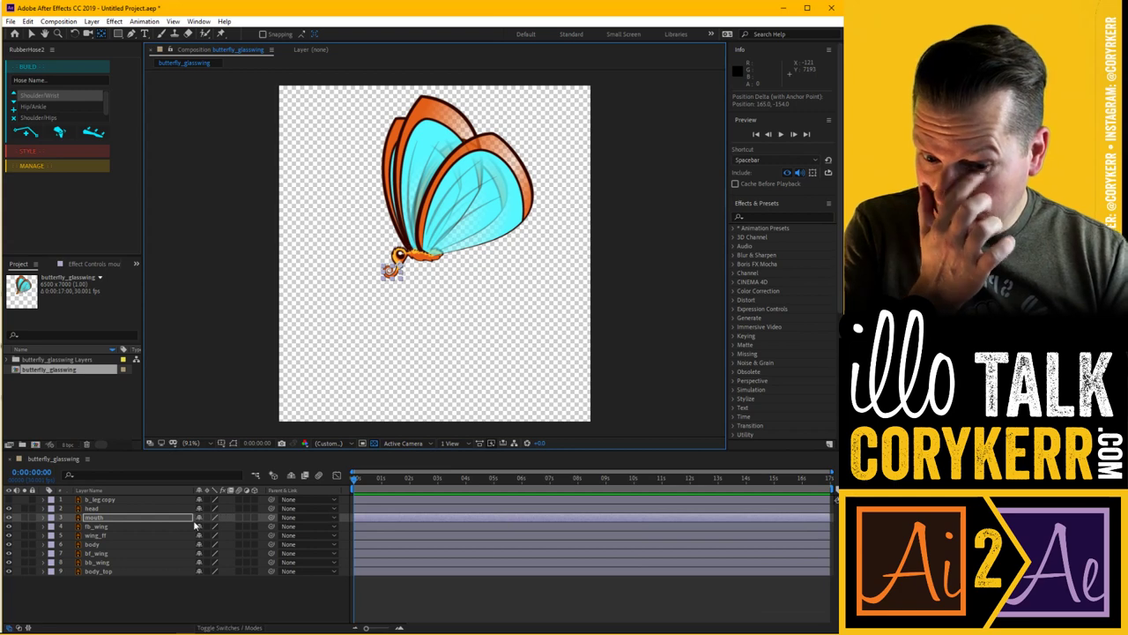
drag(271, 517, 110, 510)
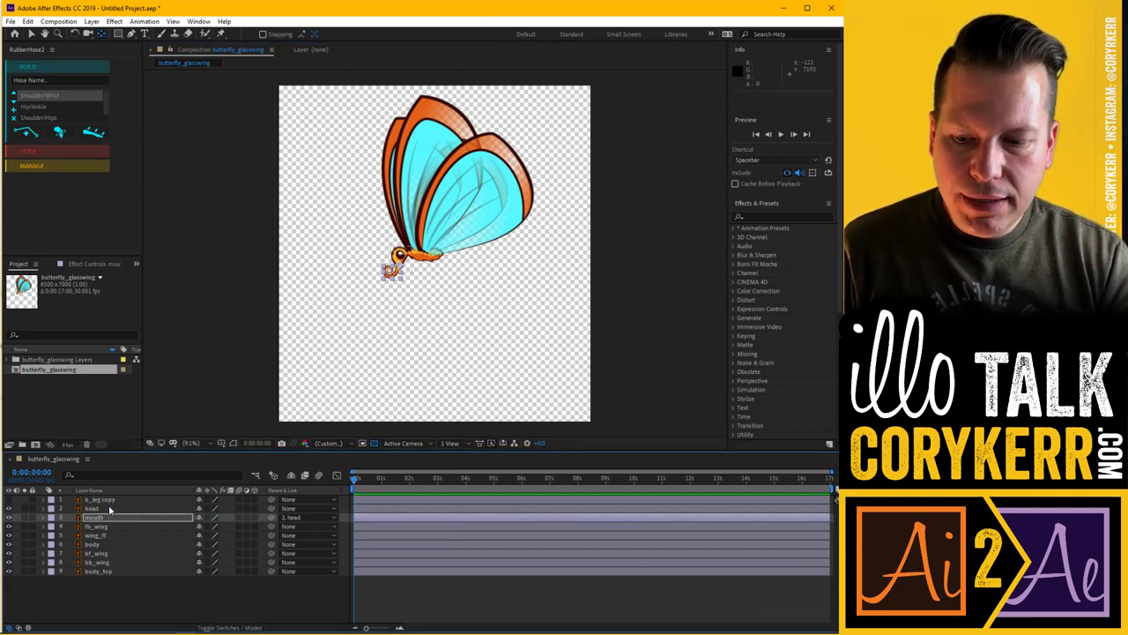
- Test the head layer's rotation with the parented mouth, undo the change and collapse the layer's properties
click(109, 510)
key(r)
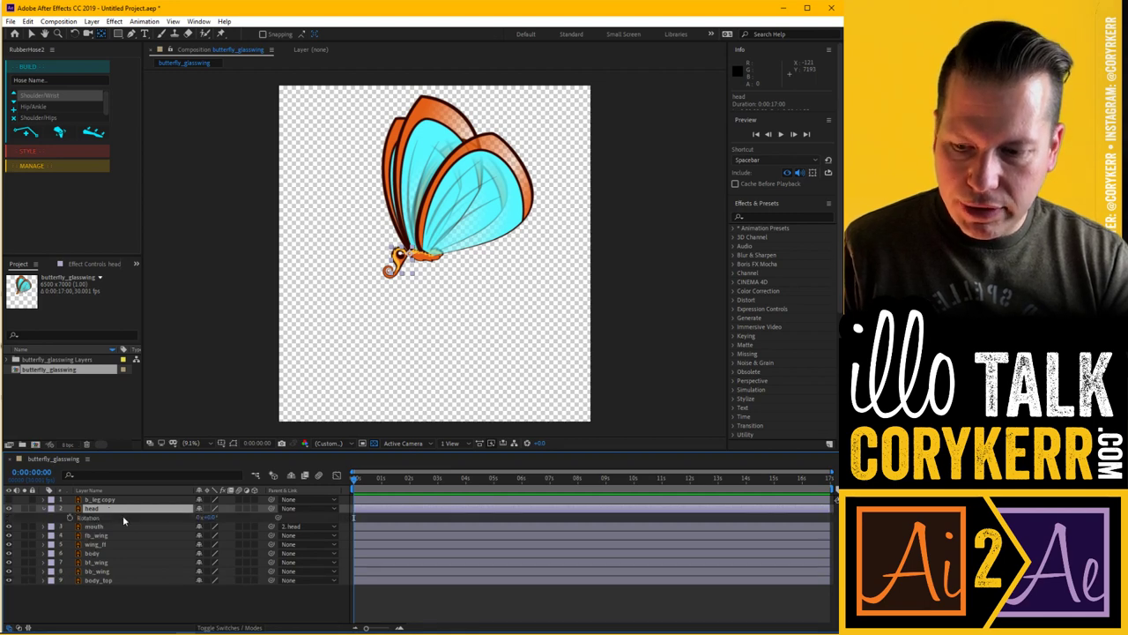
drag(214, 519, 209, 521)
key(ctrl+z)
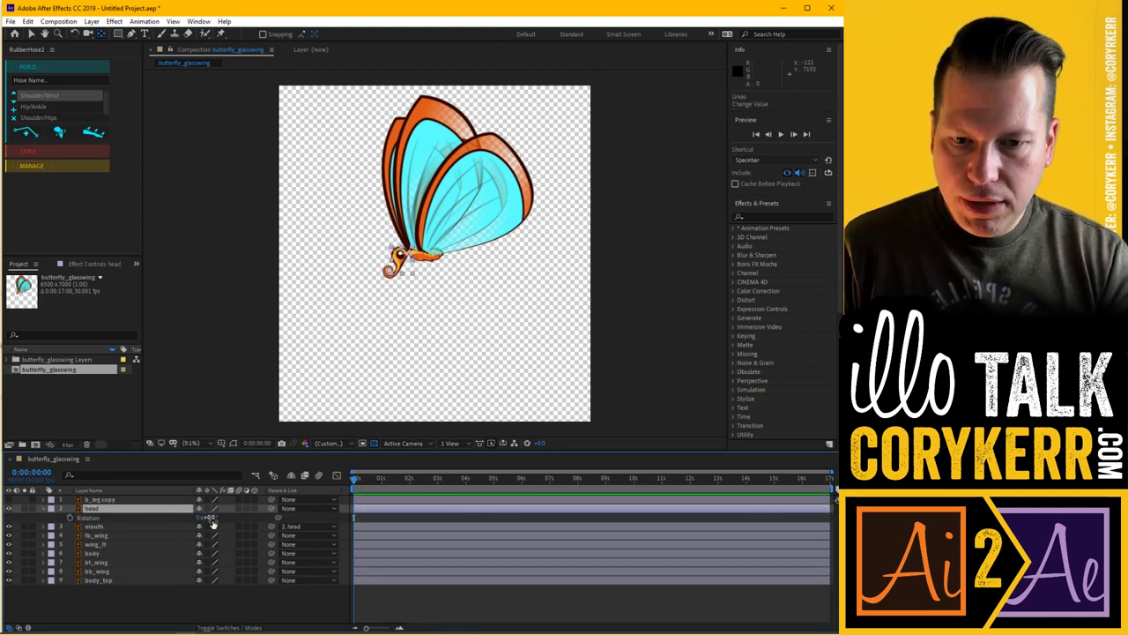
click(46, 509)
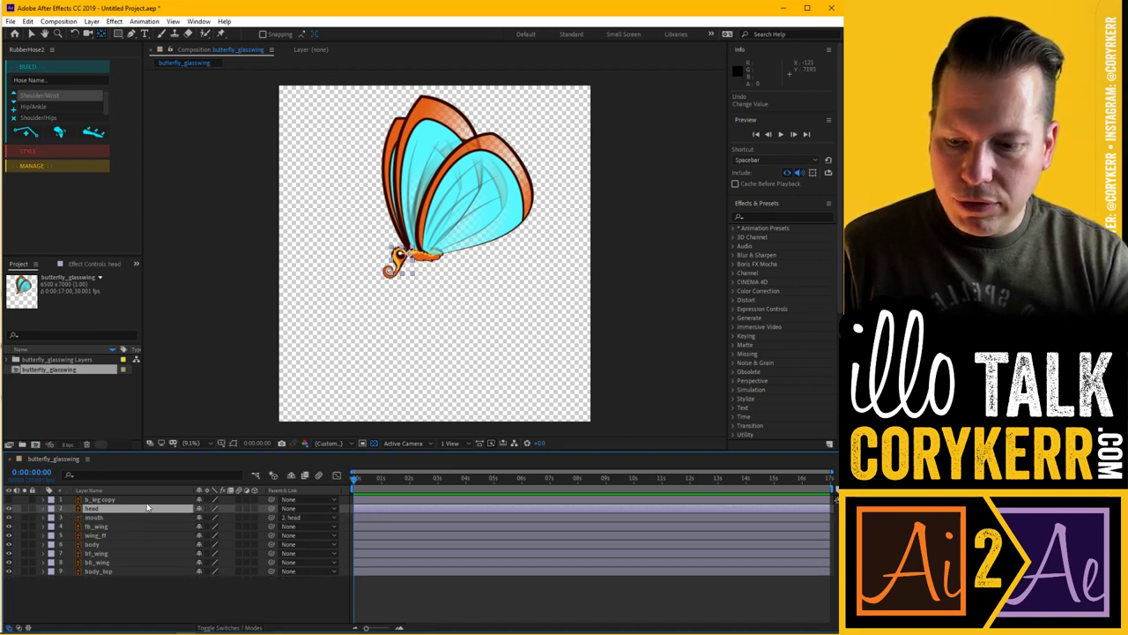
- Turn on continuous rasterization for all layers from b_leg copy to body_top, and clear the selection
click(145, 501)
shift+click(138, 570)
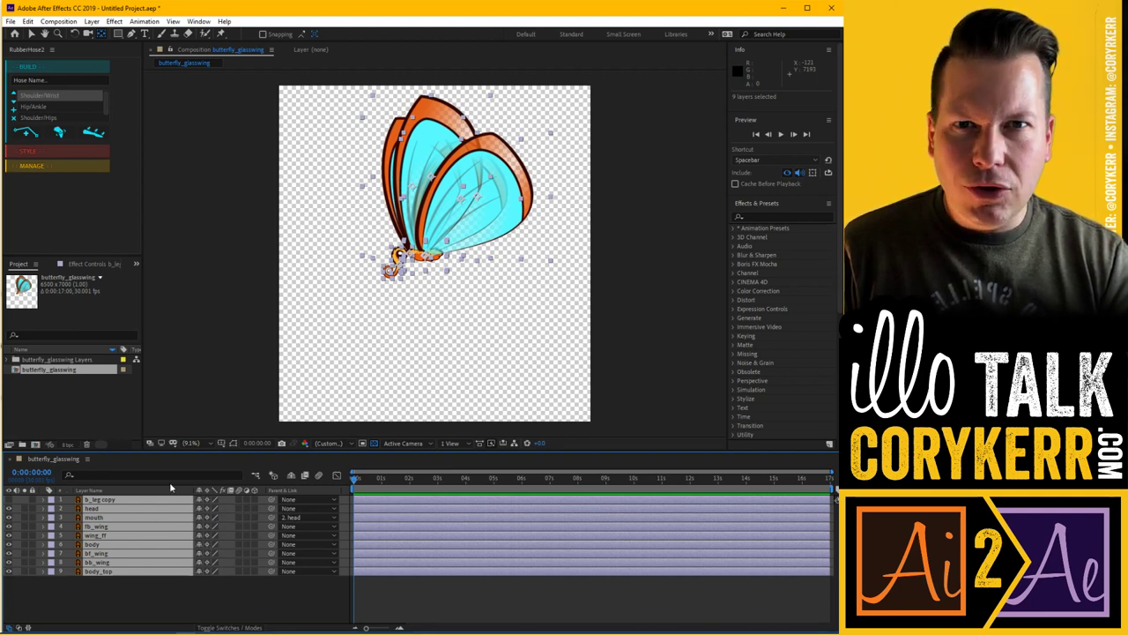
click(154, 604)
- Select all layers in the composition and make them 3D layers, with the layer switches shown in the timeline
click(124, 499)
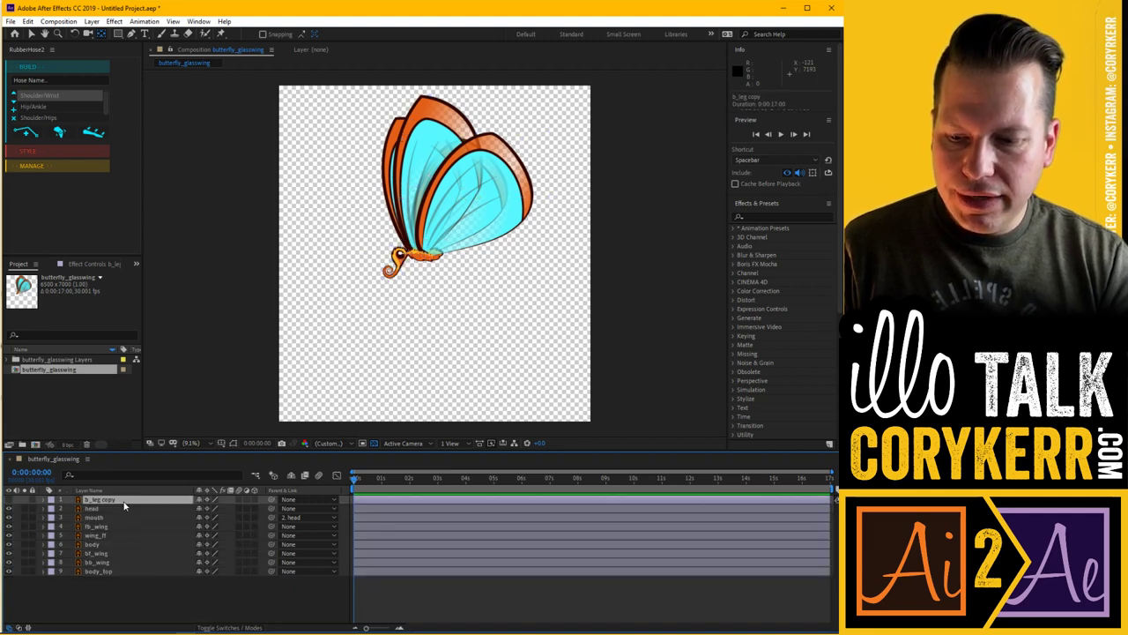
key(ctrl+a)
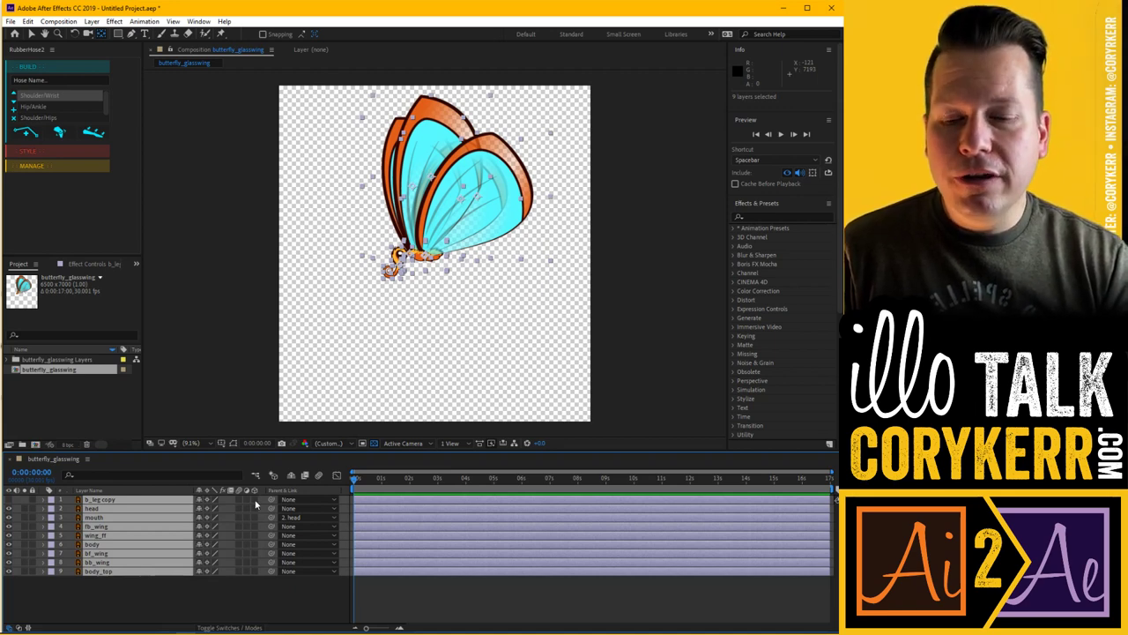
click(246, 627)
click(246, 627)
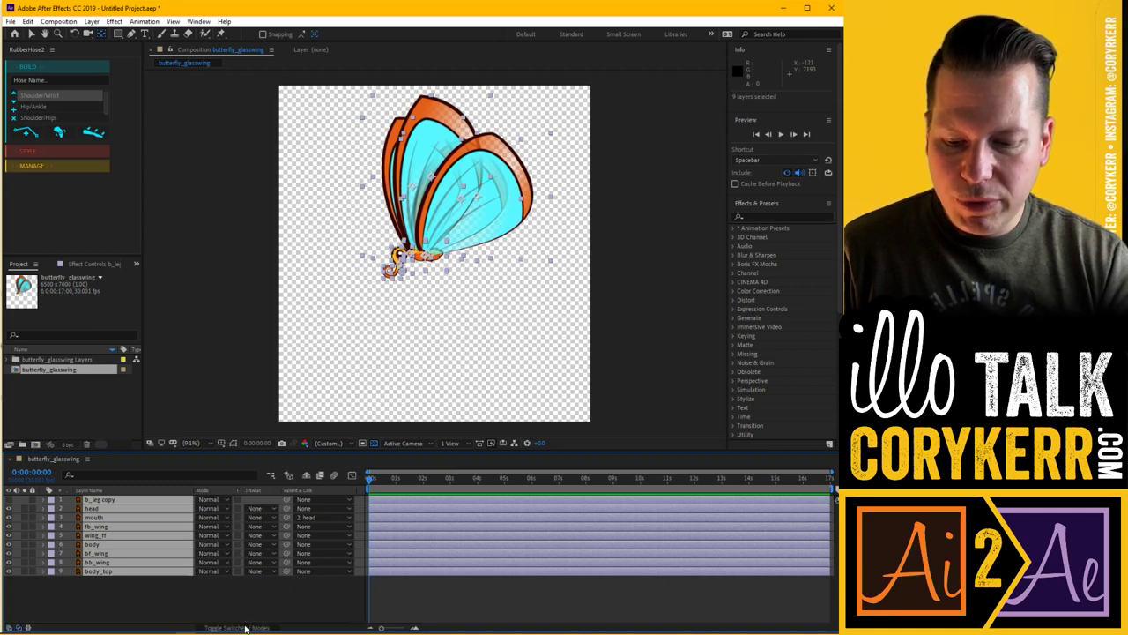
click(246, 627)
click(246, 627)
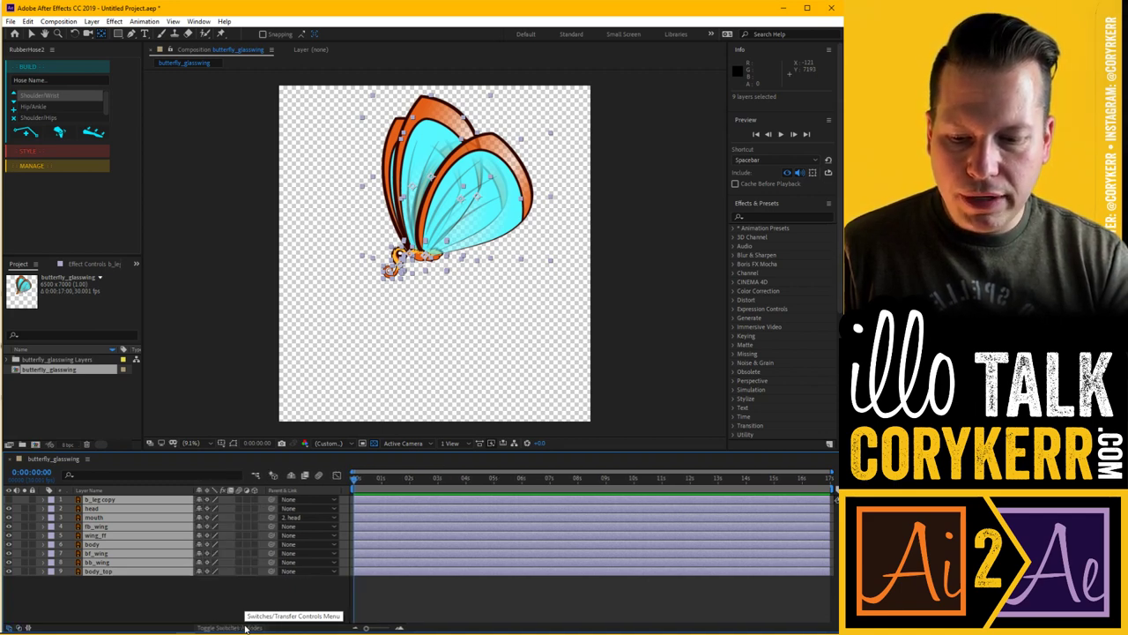
click(246, 628)
click(246, 627)
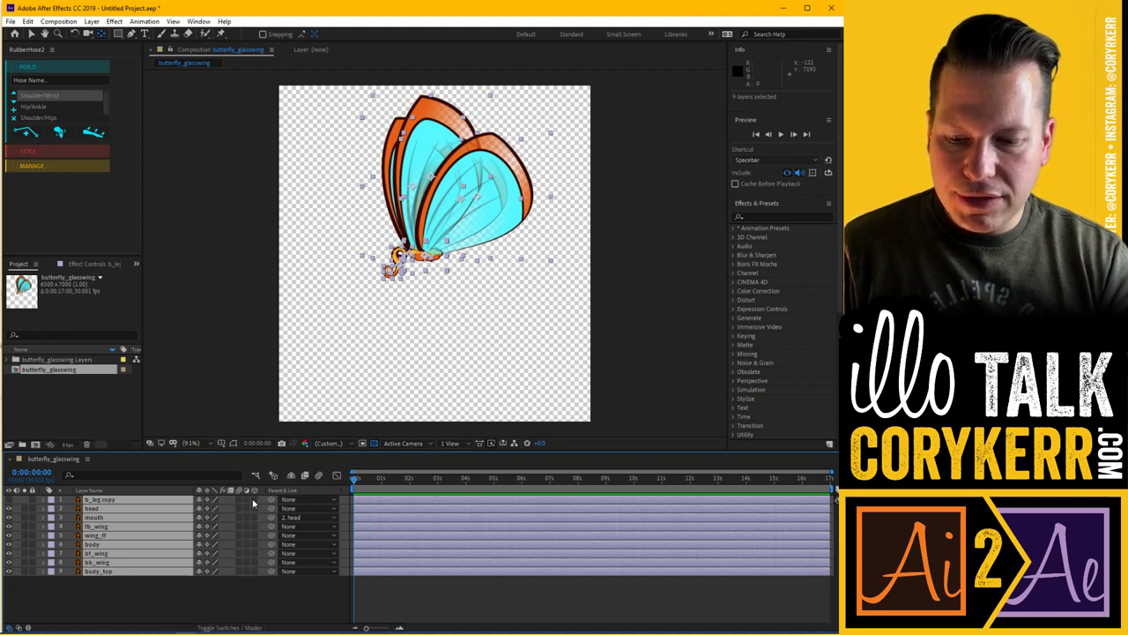
click(255, 499)
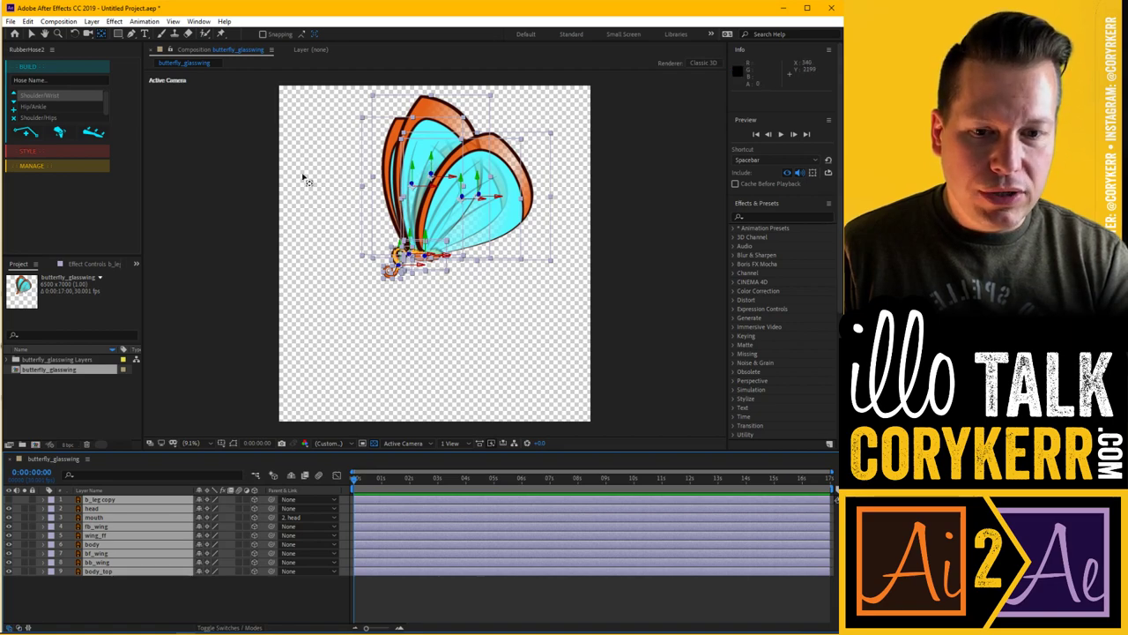
scroll(432, 203, up, 4)
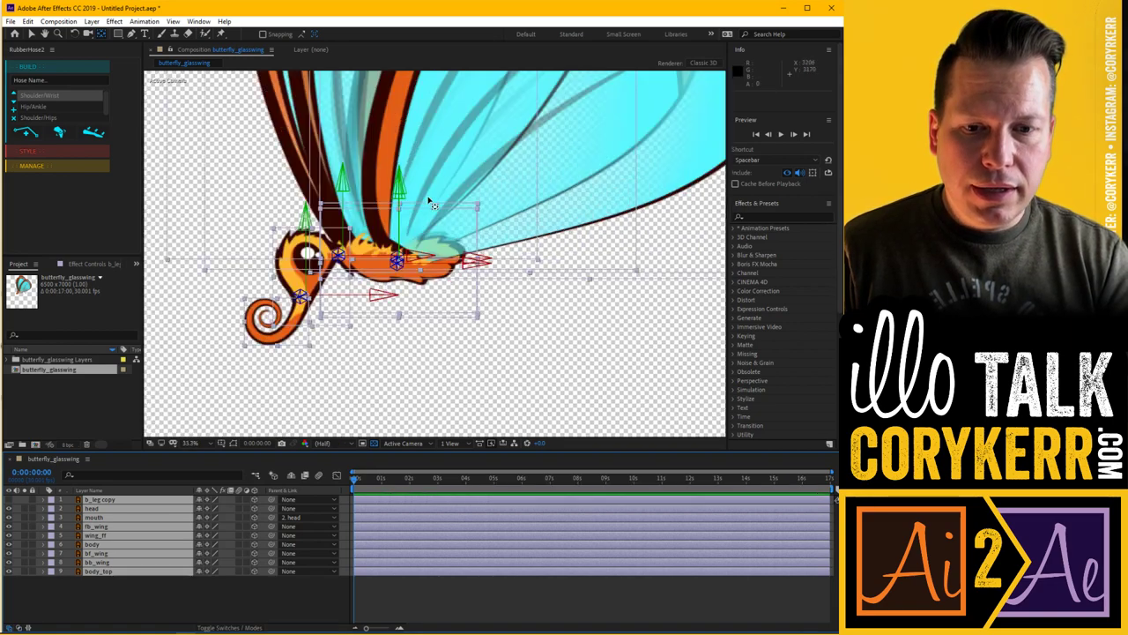
scroll(431, 201, down, 1)
scroll(436, 199, down, 3)
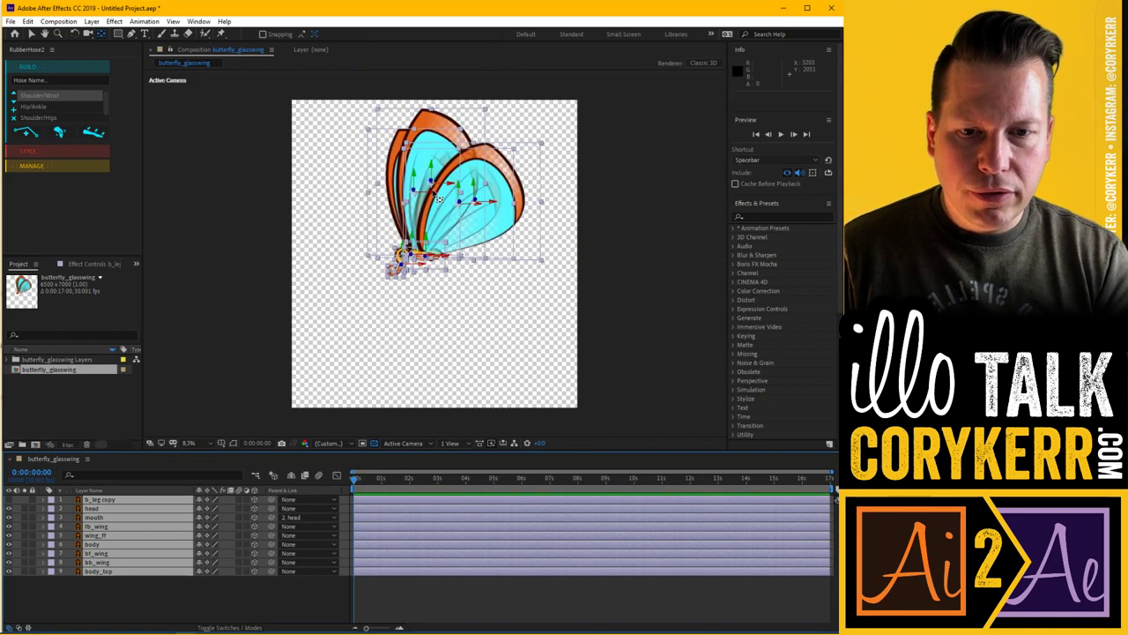
scroll(438, 199, up, 2)
scroll(438, 199, down, 2)
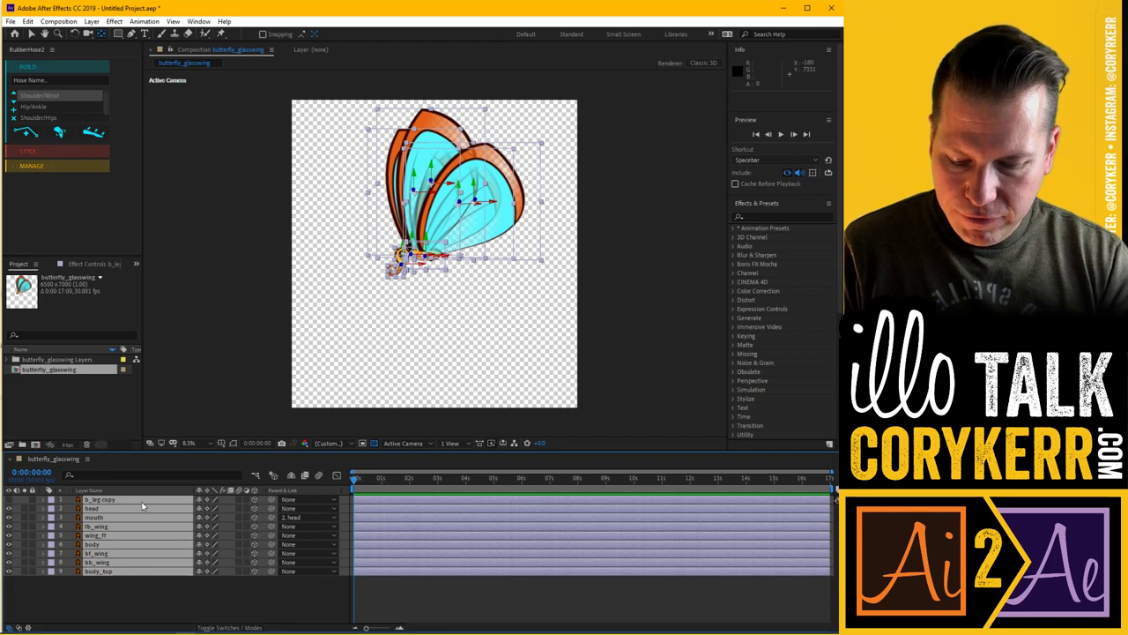
- Reveal position and rotation for all layers and compare b_leg copy's rotation properties with its 3D switch off and on
key(p)
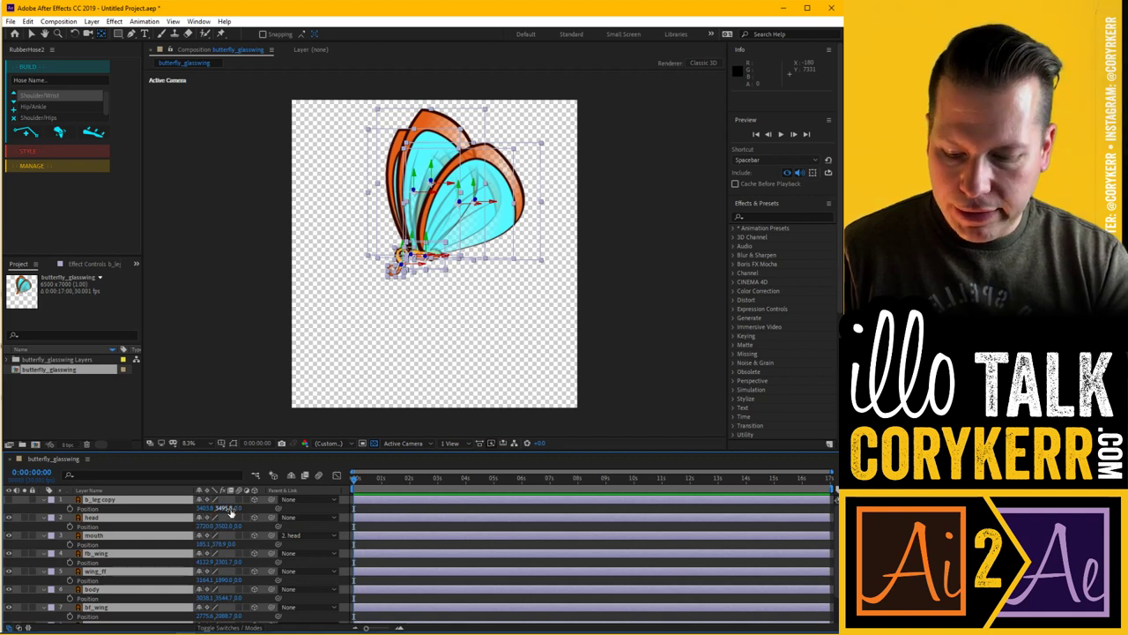
key(r)
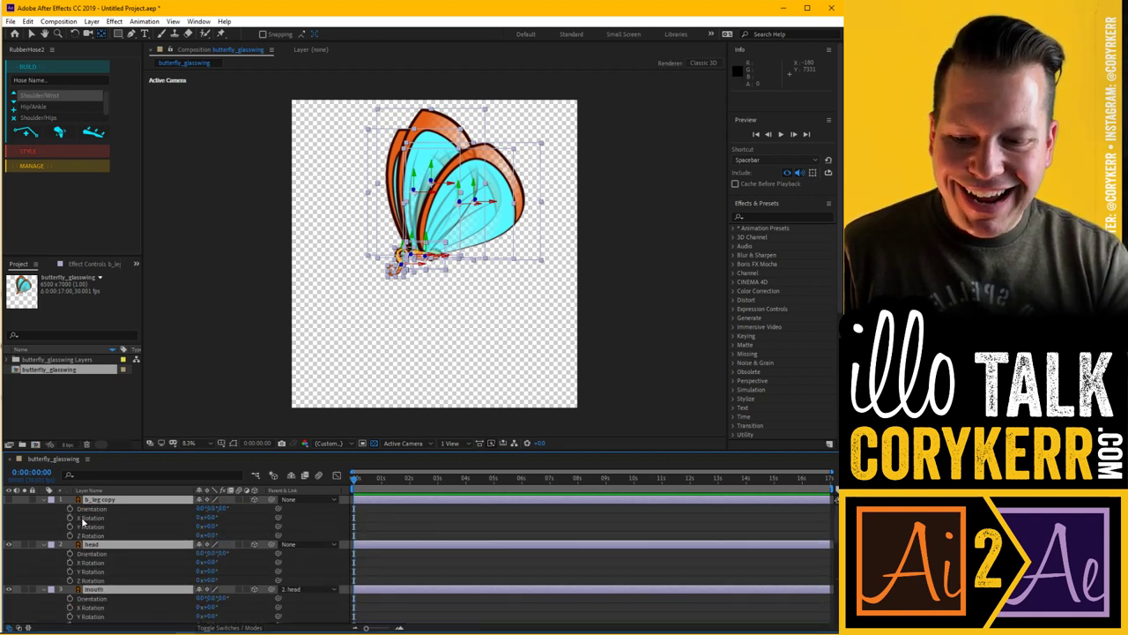
click(134, 518)
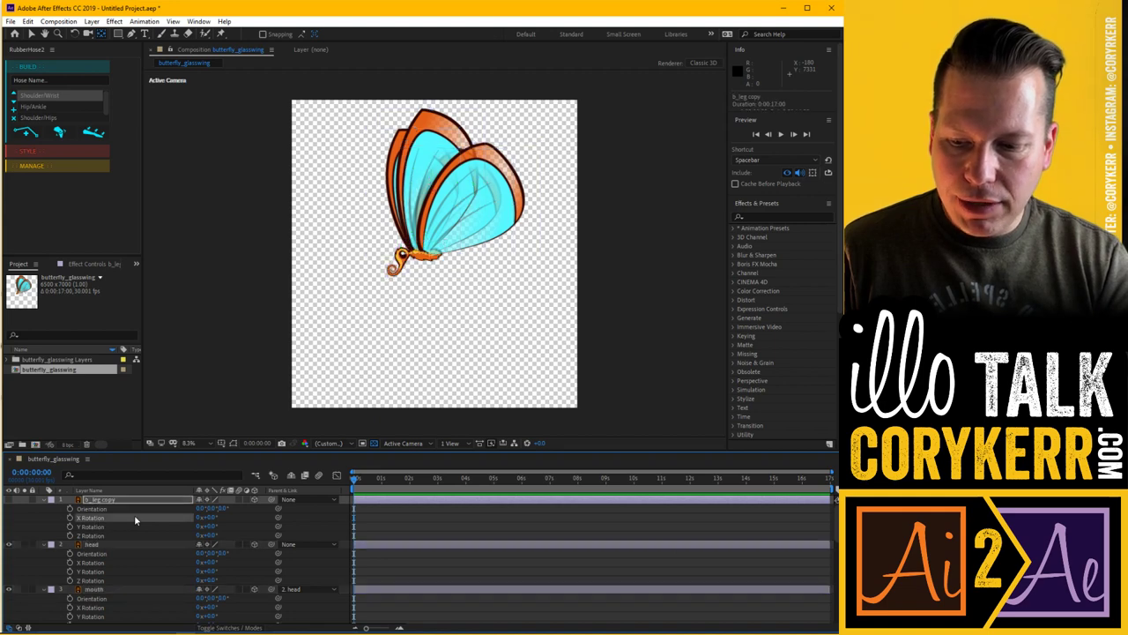
click(253, 499)
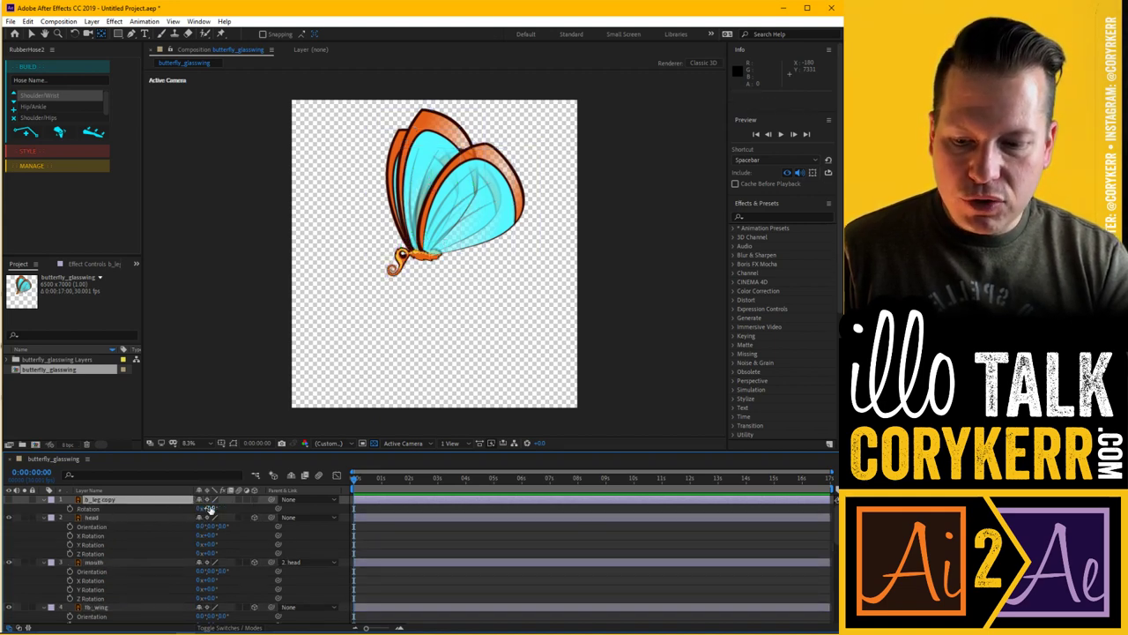
click(255, 499)
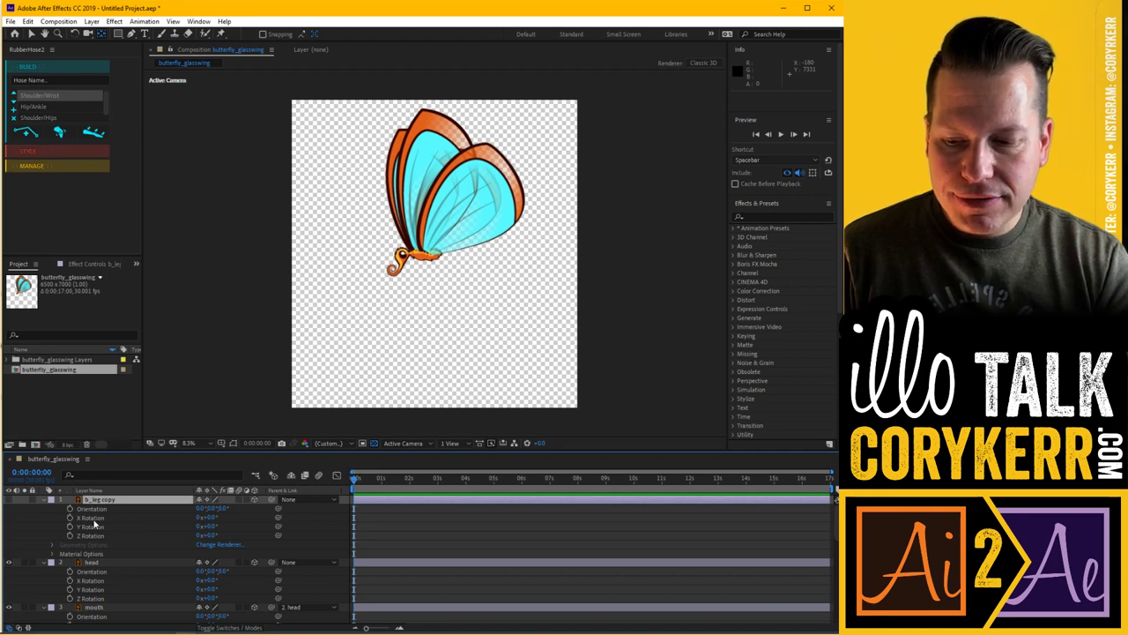
- Collapse the revealed properties of all layers and clear the selection
click(46, 500)
key(ctrl+a)
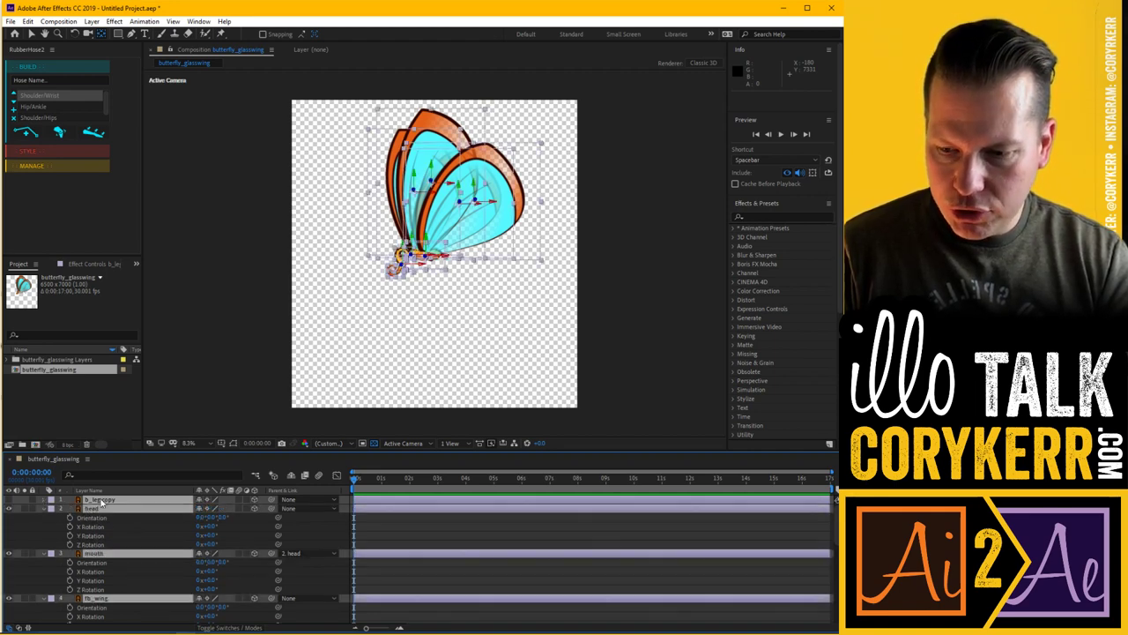
key(r)
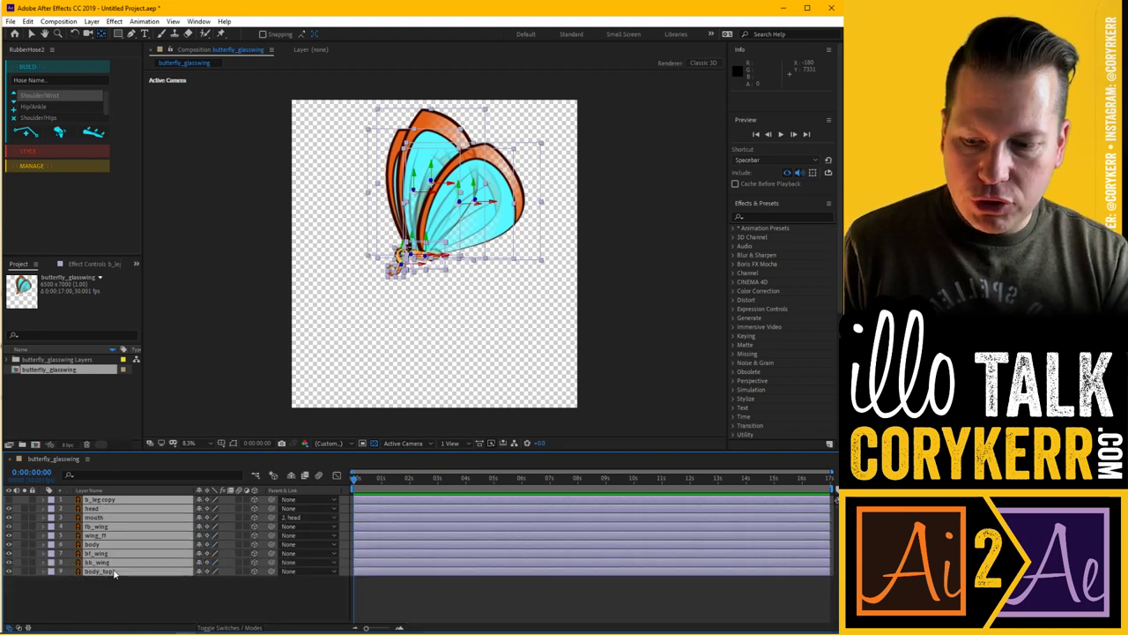
key(ctrl+shift+a)
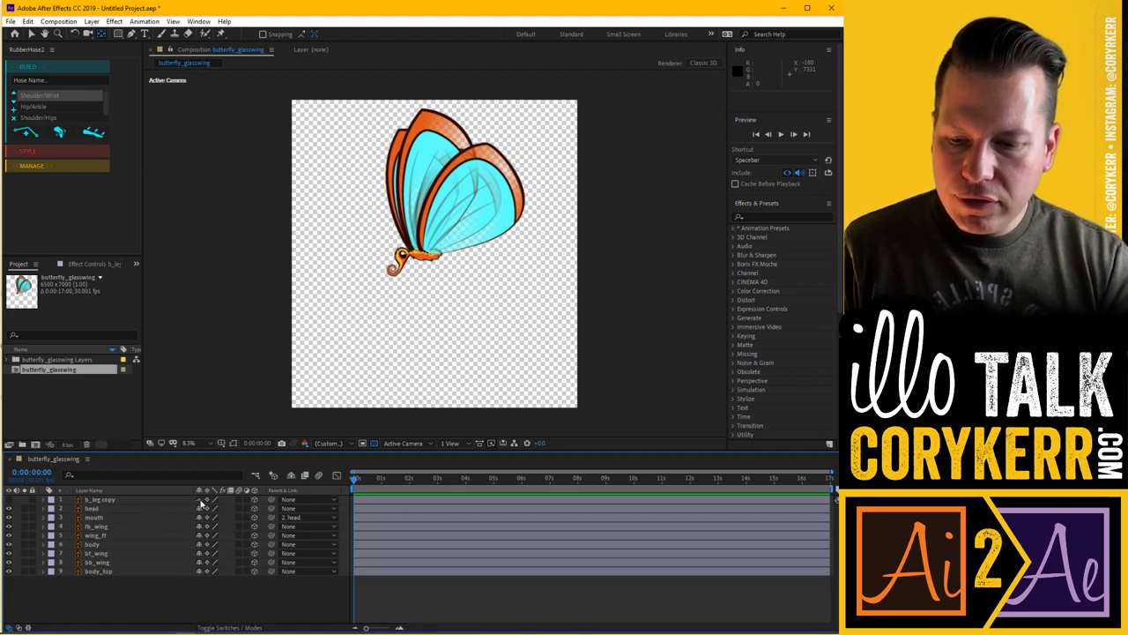
- Mark the b_leg copy and mouth layers as shy and hide shy layers in the timeline
click(290, 477)
click(291, 476)
click(290, 477)
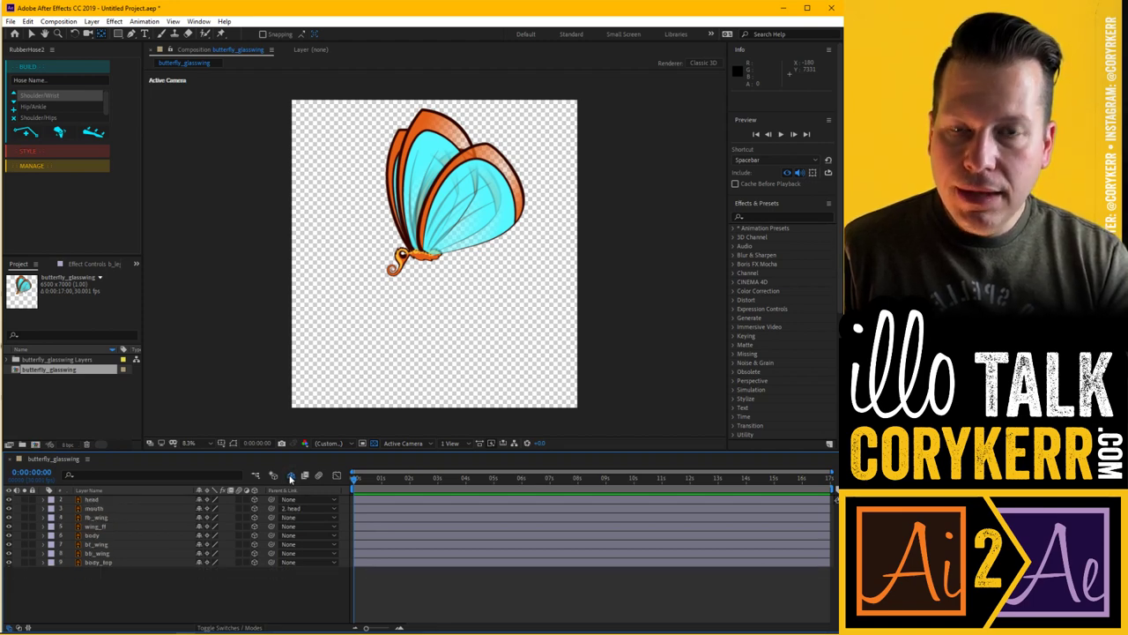
click(290, 477)
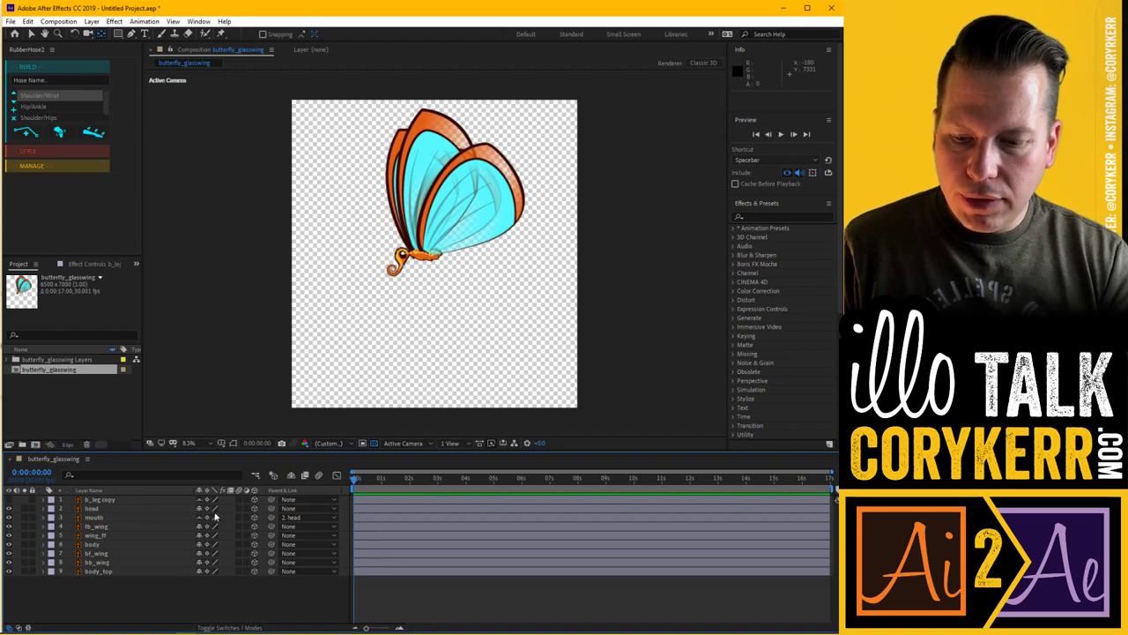
click(292, 477)
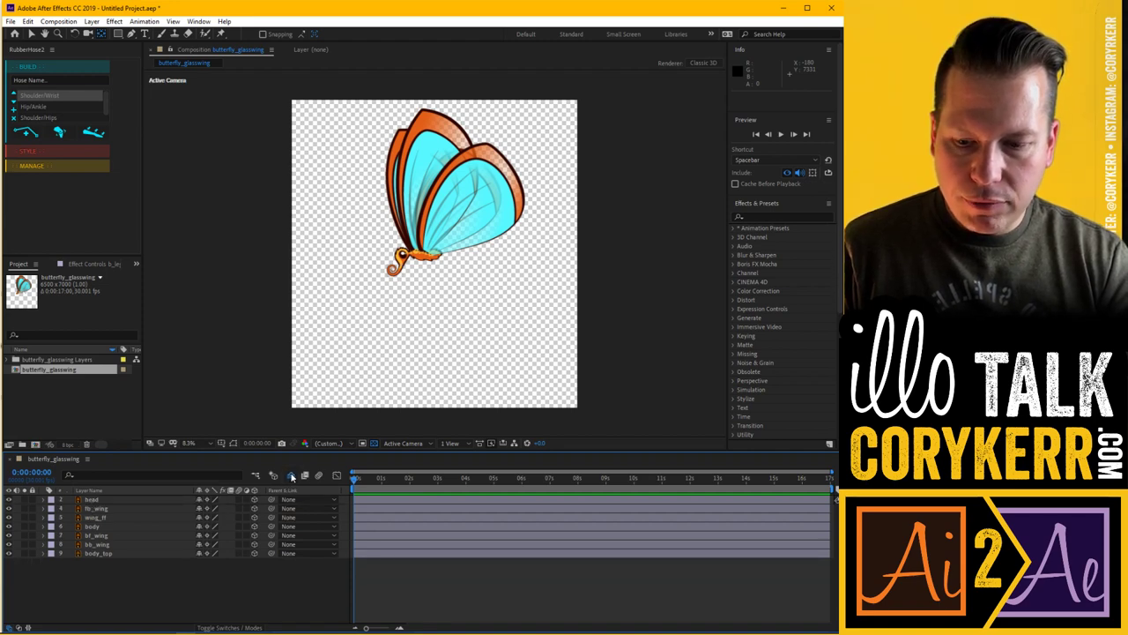
- Parent the head layer to the body layer and hide head as a shy layer
click(181, 498)
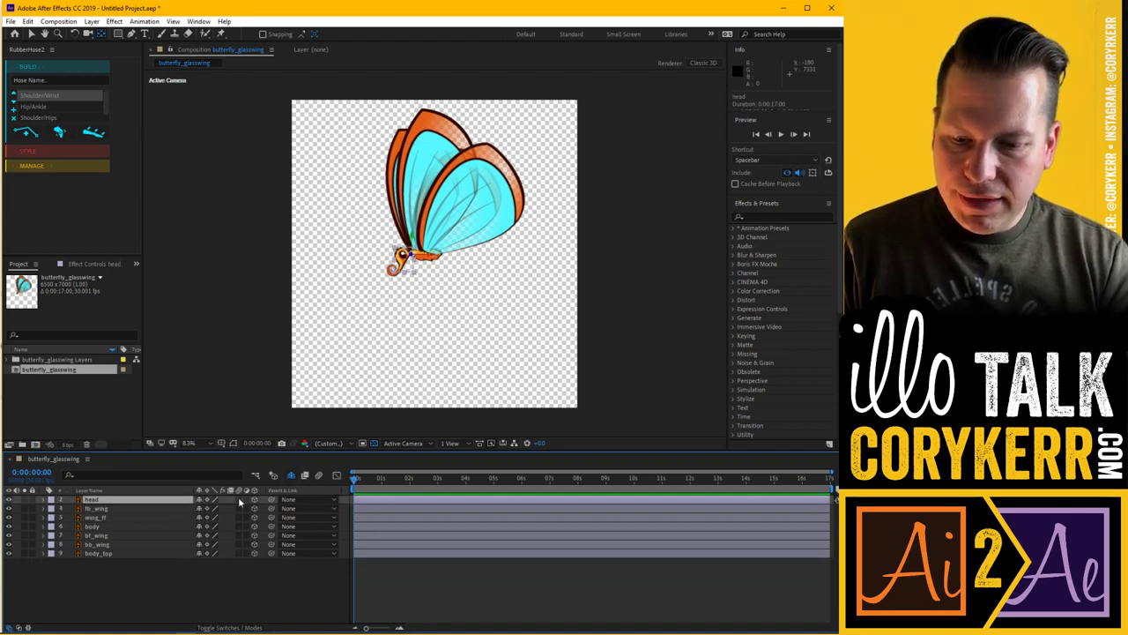
drag(271, 500, 156, 529)
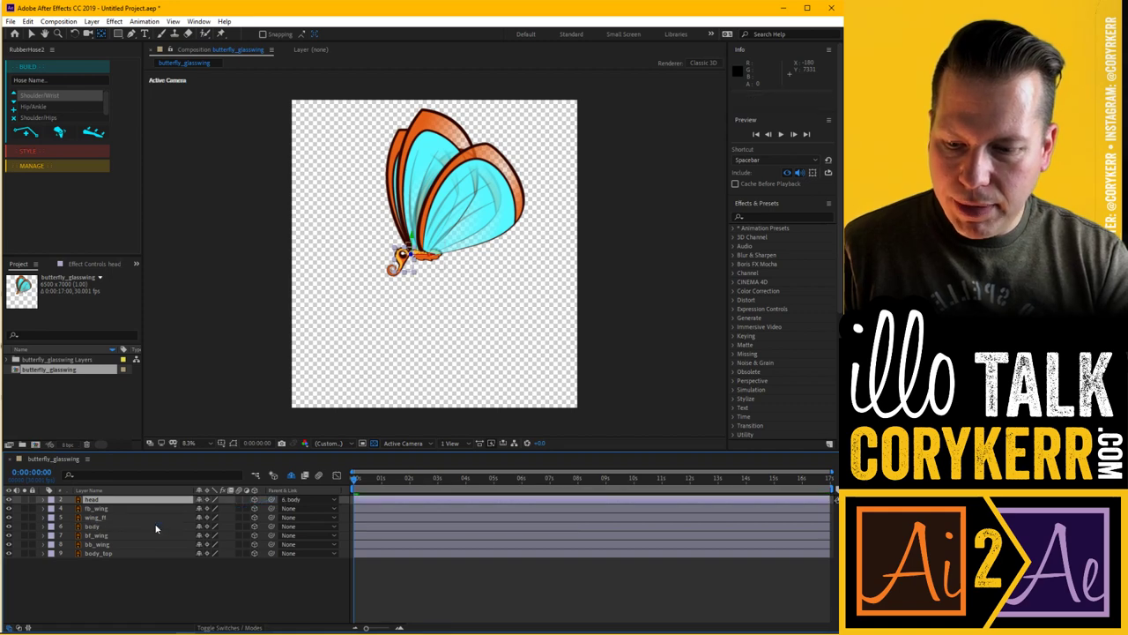
key(Delete)
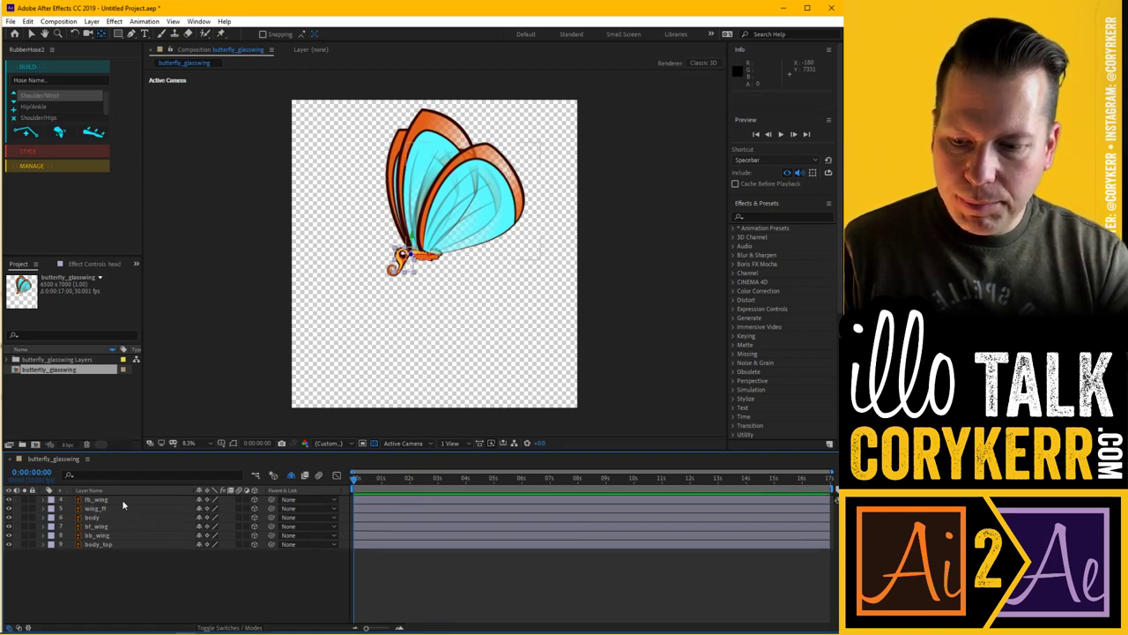
- Parent the fb_wing layer to wing_ff after checking it in solo, and hide fb_wing as a shy layer
click(23, 500)
click(24, 500)
click(24, 500)
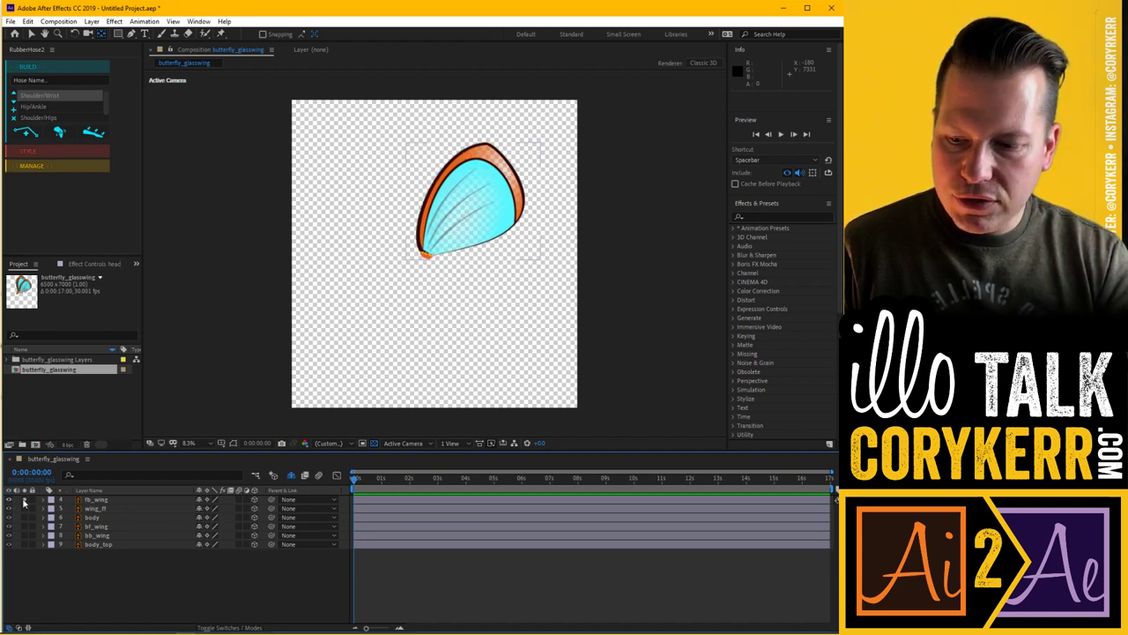
click(23, 500)
click(110, 499)
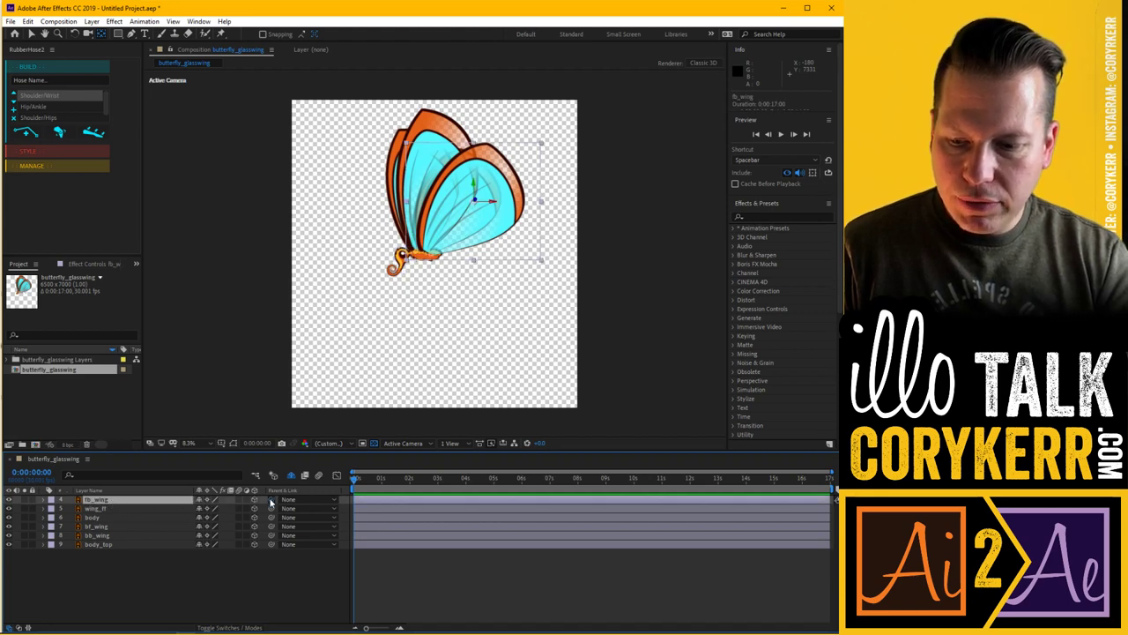
drag(271, 503, 141, 509)
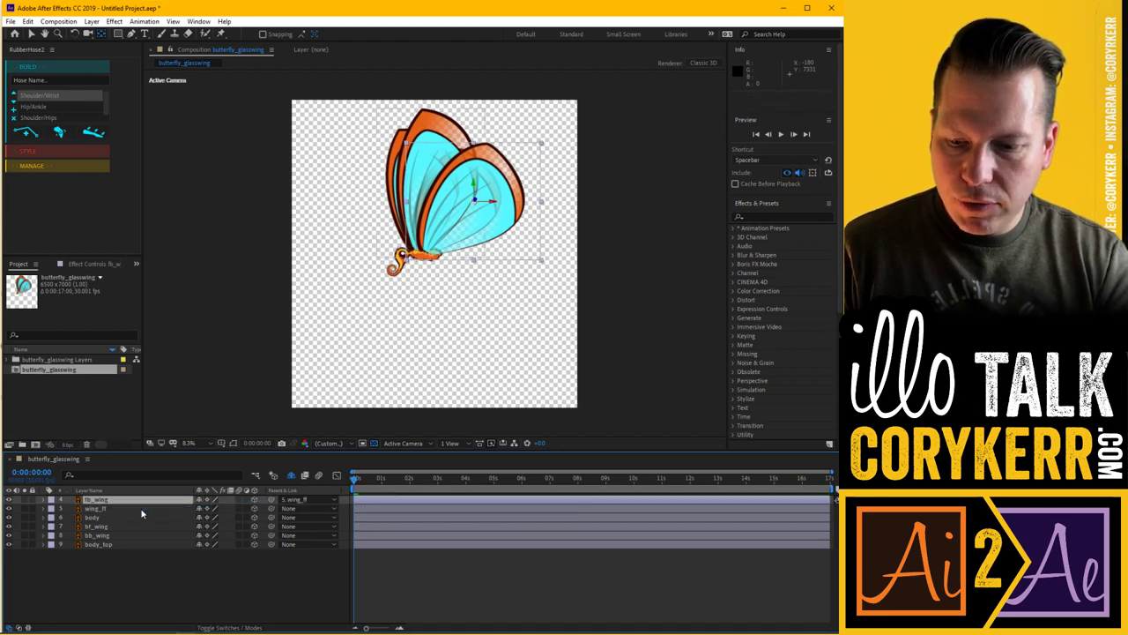
click(200, 500)
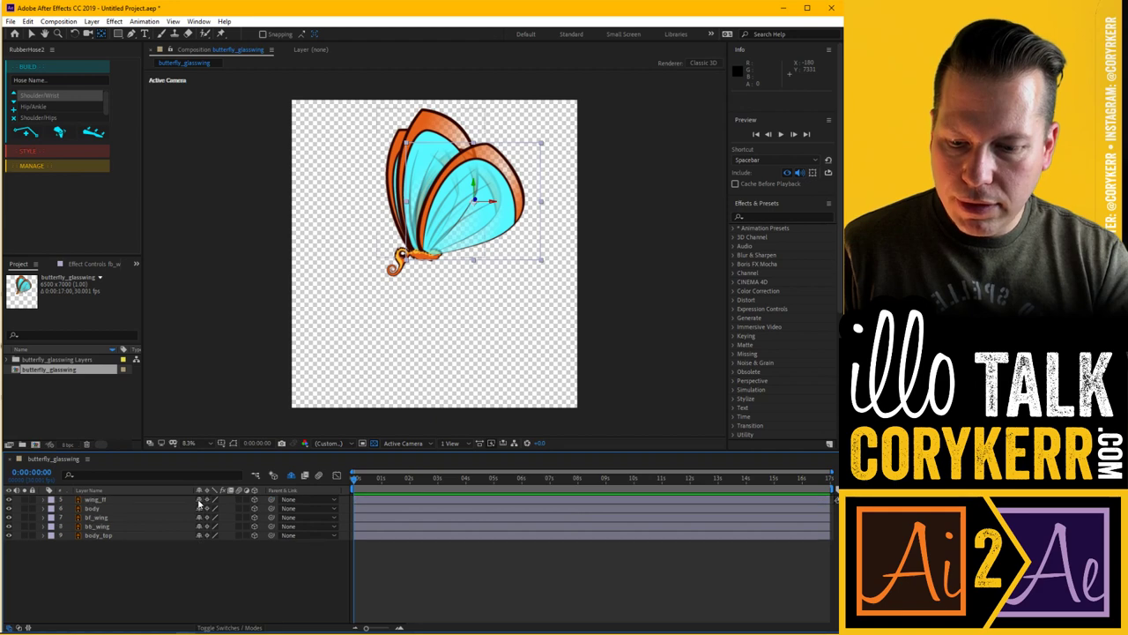
- Parent the wing_ff layer to the body layer and set its label colour to Yellow
click(147, 500)
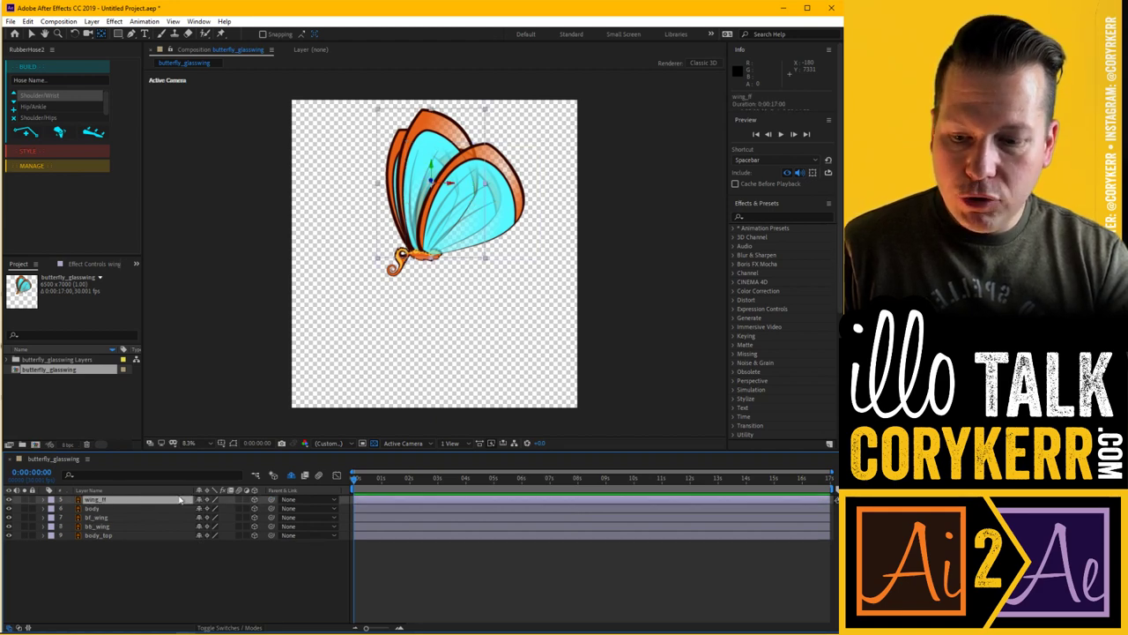
drag(273, 499, 146, 510)
click(51, 500)
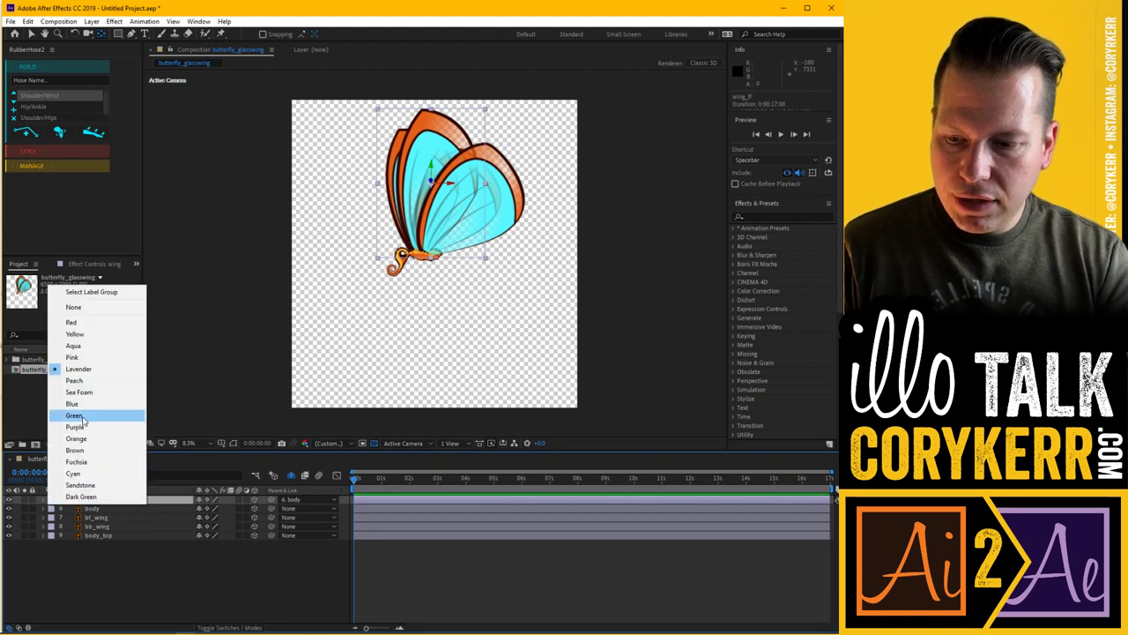
click(75, 334)
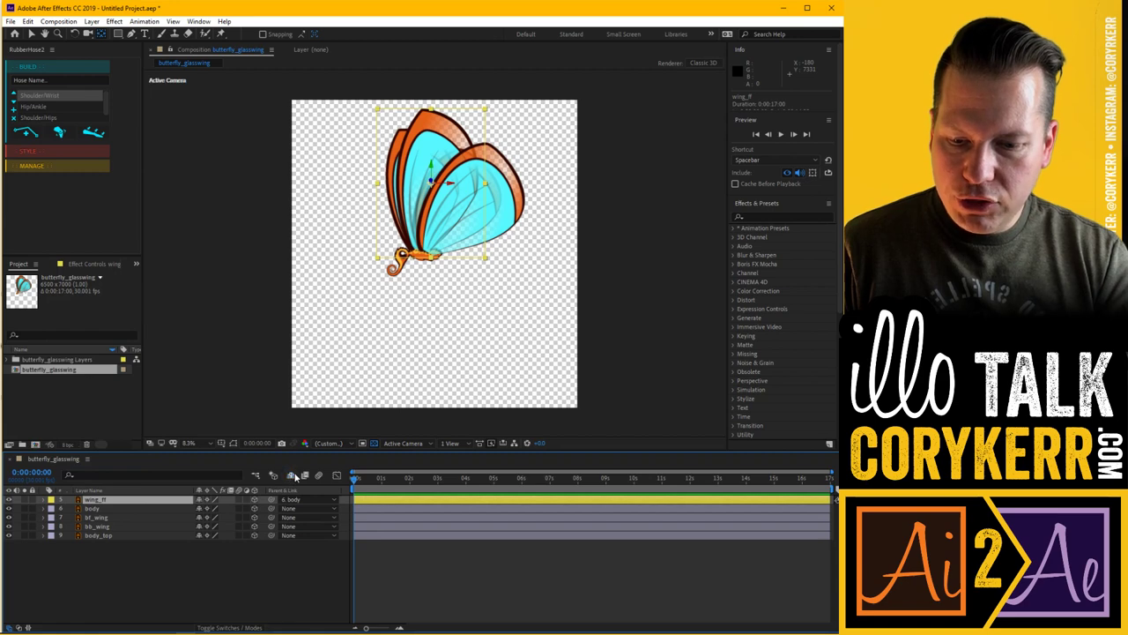
- Show the shy layers to review the full layer list and its parenting, and hide them again
scroll(273, 529, up, 2)
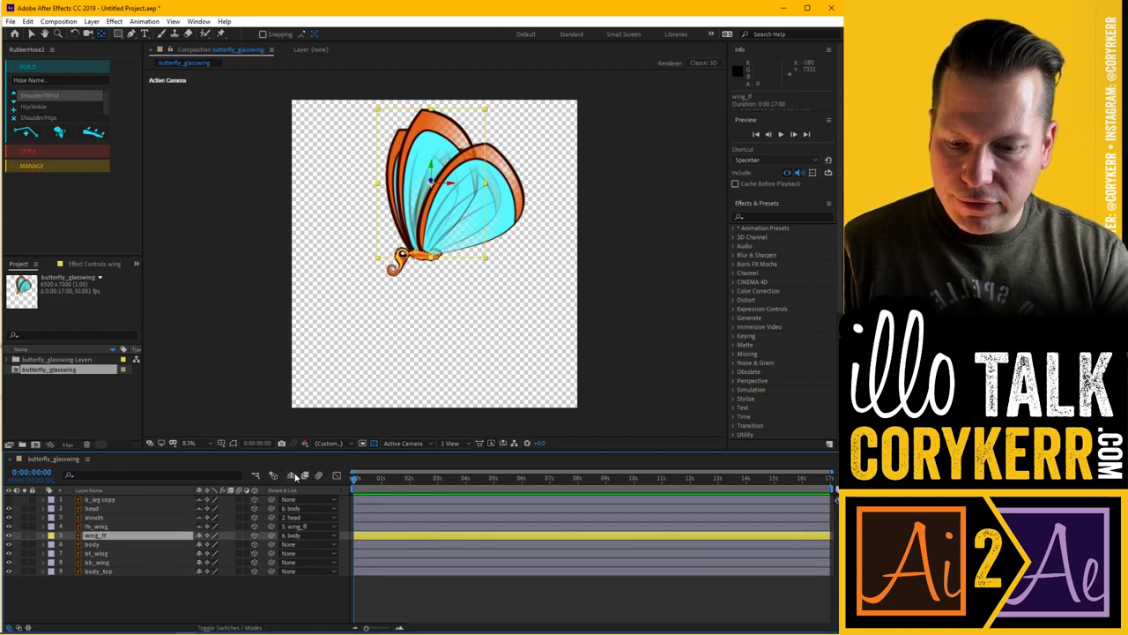
click(122, 527)
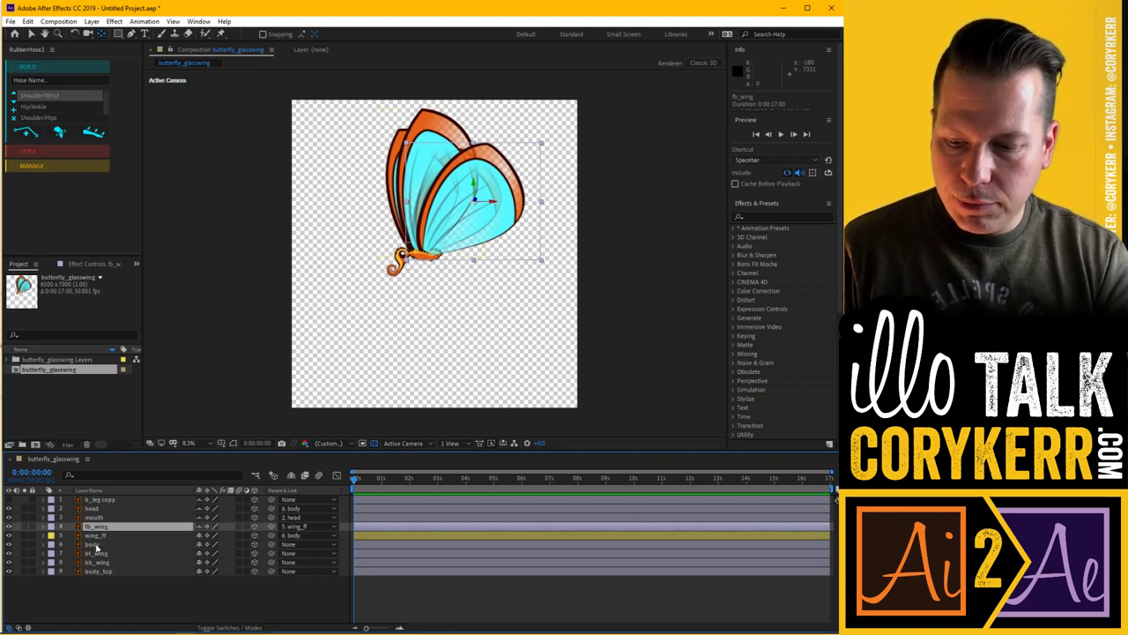
click(291, 477)
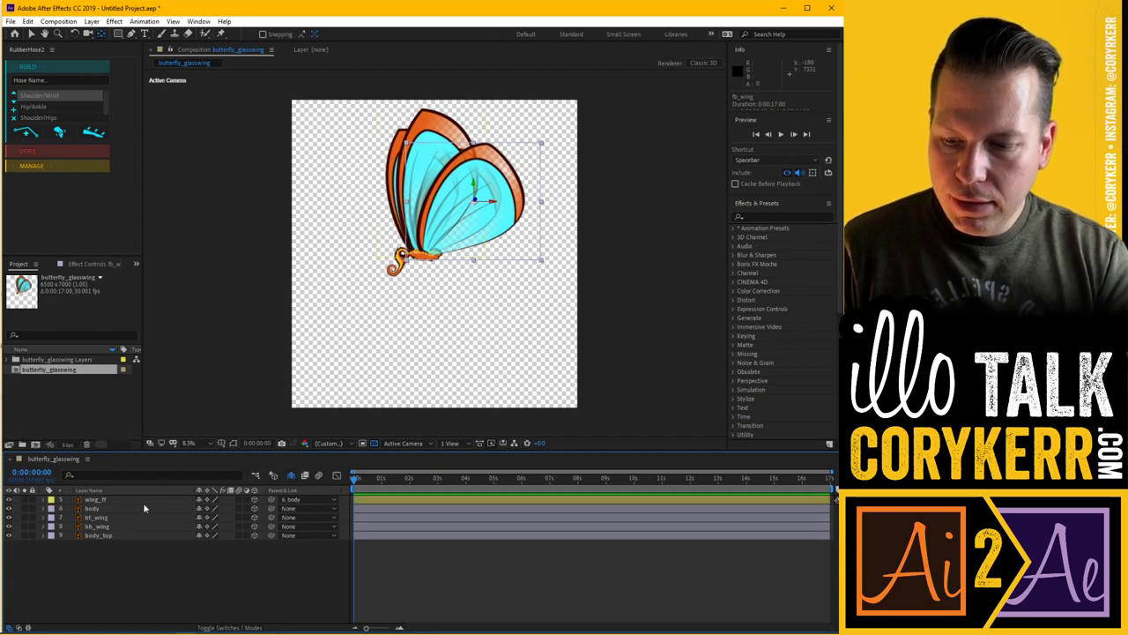
- Parent the bb_wing layer to bf_wing after checking the back wings in solo, and hide bb_wing as a shy layer
click(116, 518)
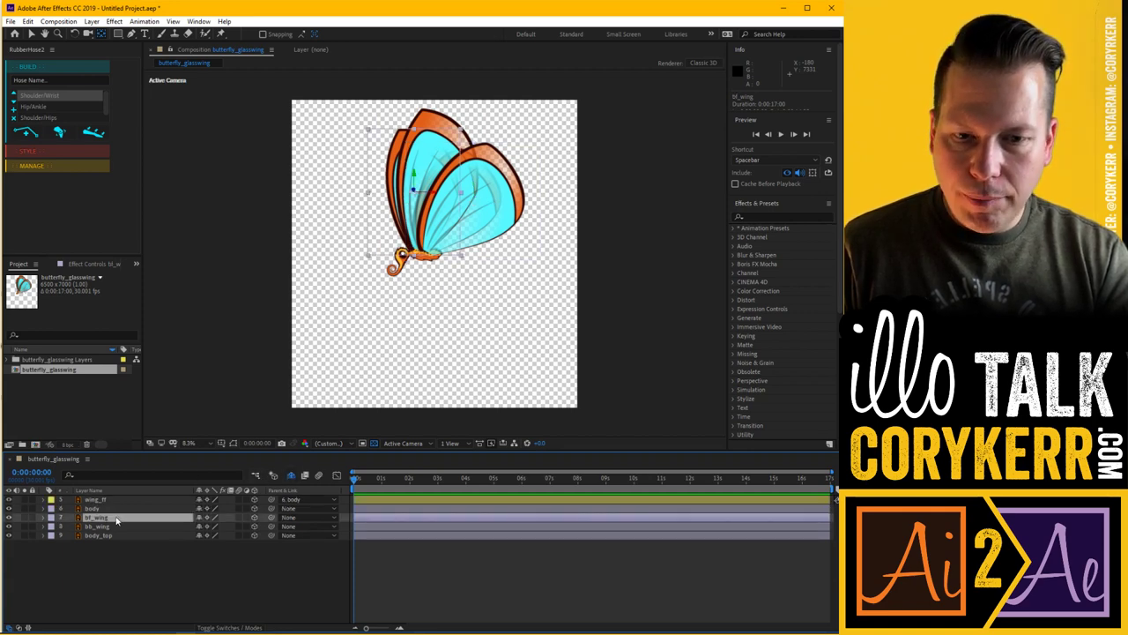
click(24, 522)
click(24, 522)
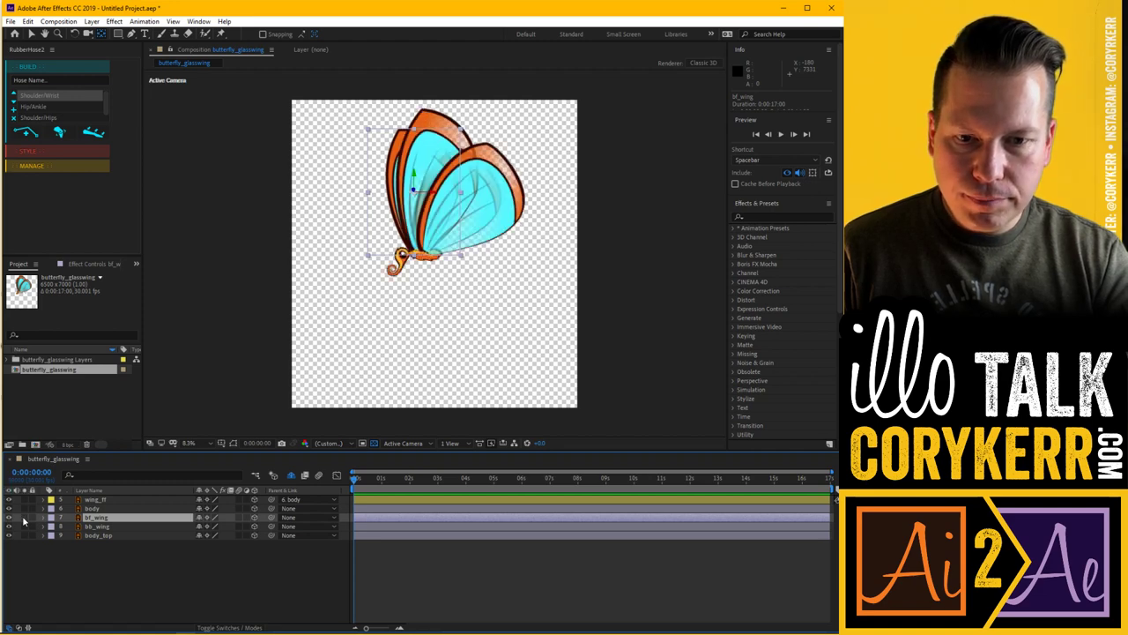
click(23, 528)
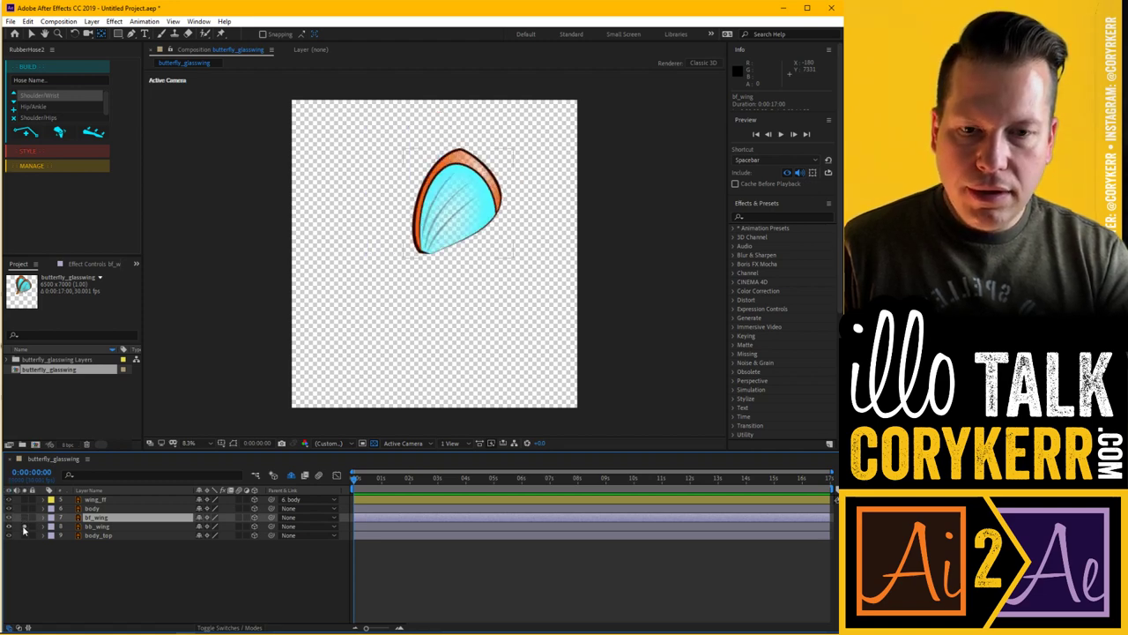
click(24, 527)
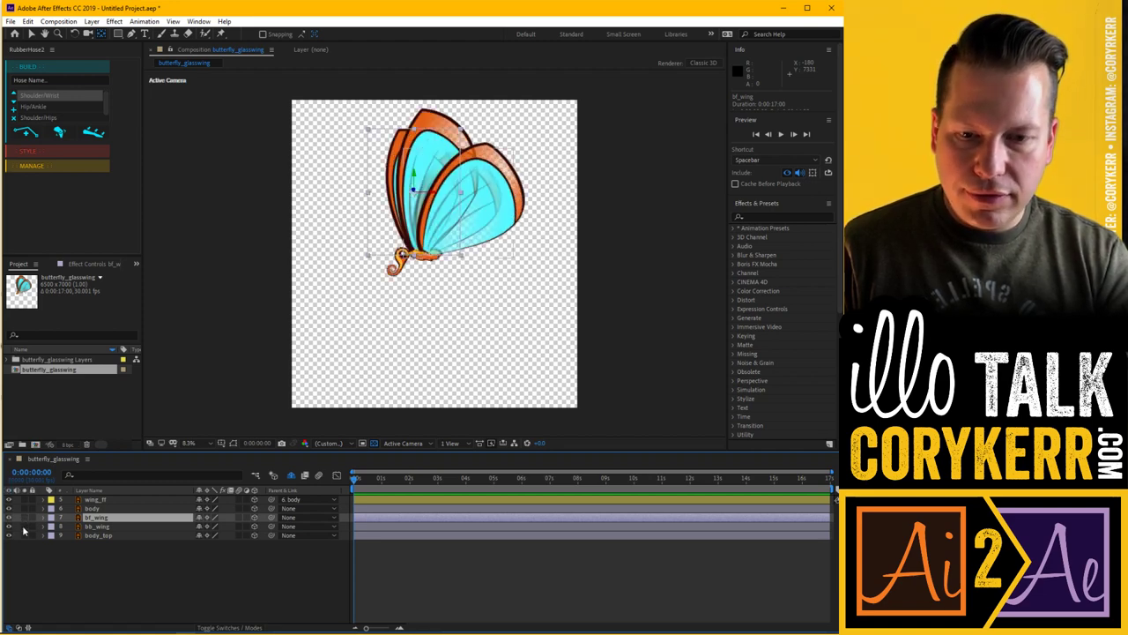
click(119, 528)
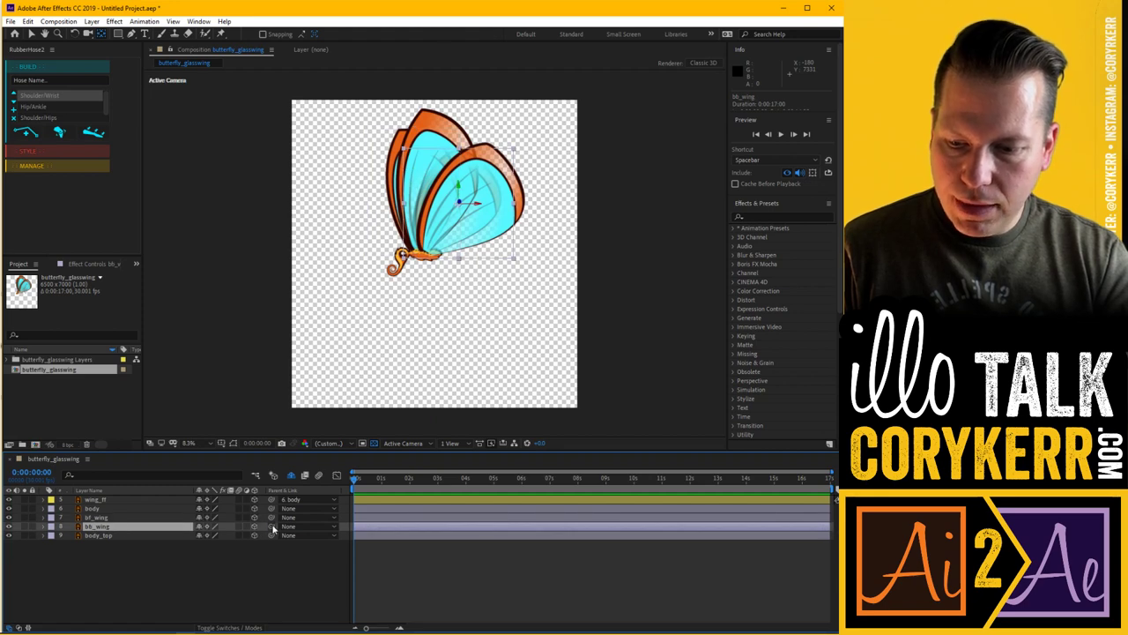
drag(256, 527, 132, 518)
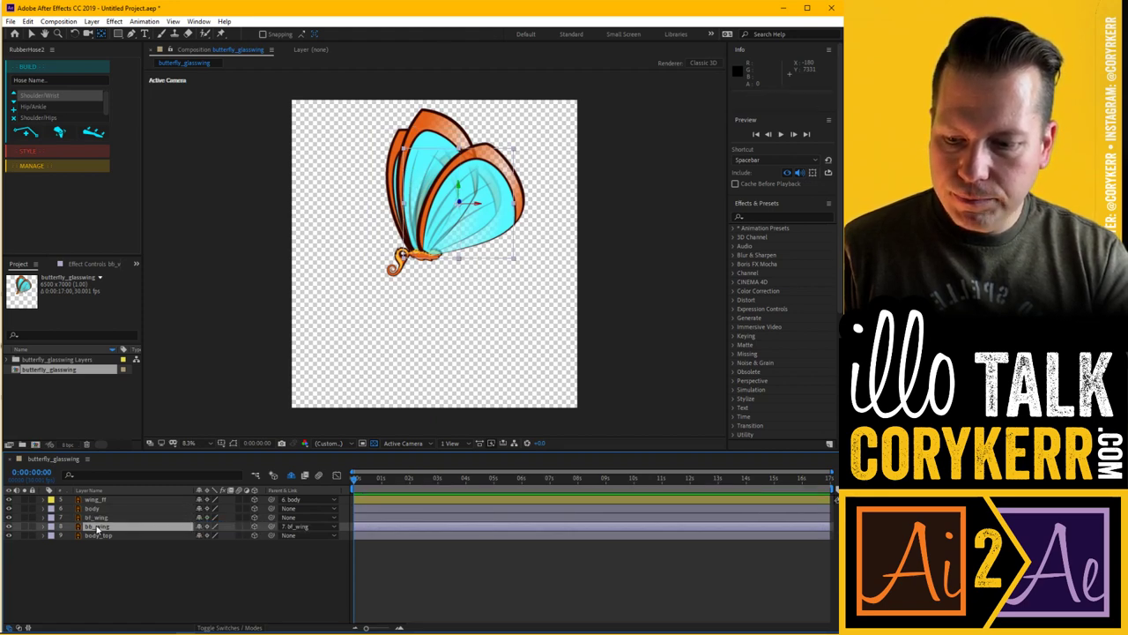
click(201, 527)
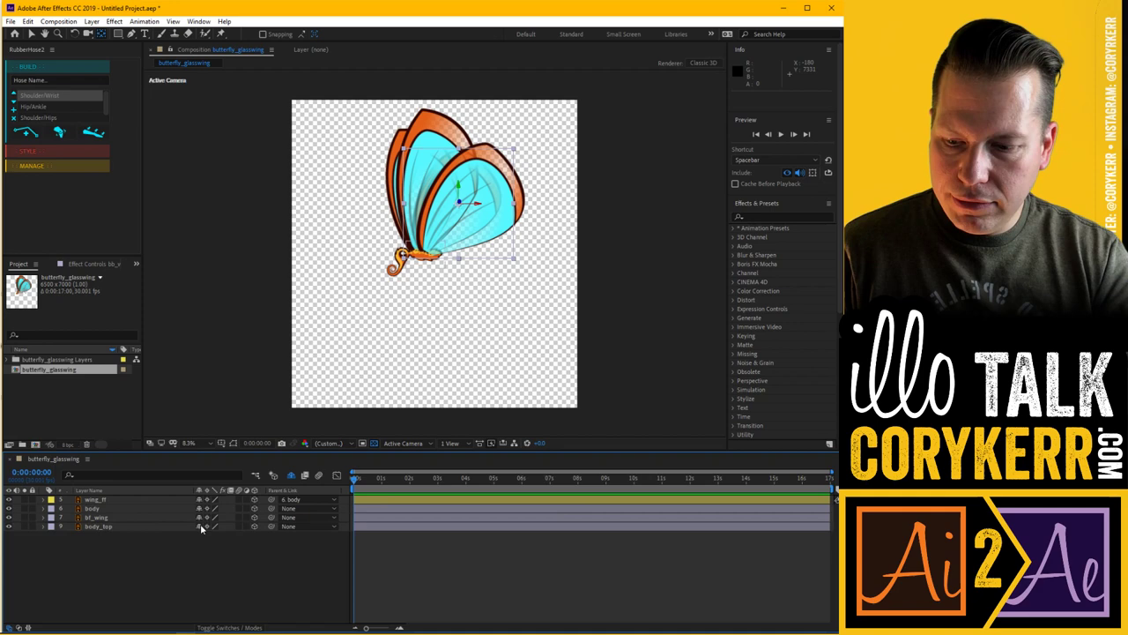
- Set the bf_wing layer's label colour to Red and parent it to the body layer
click(124, 518)
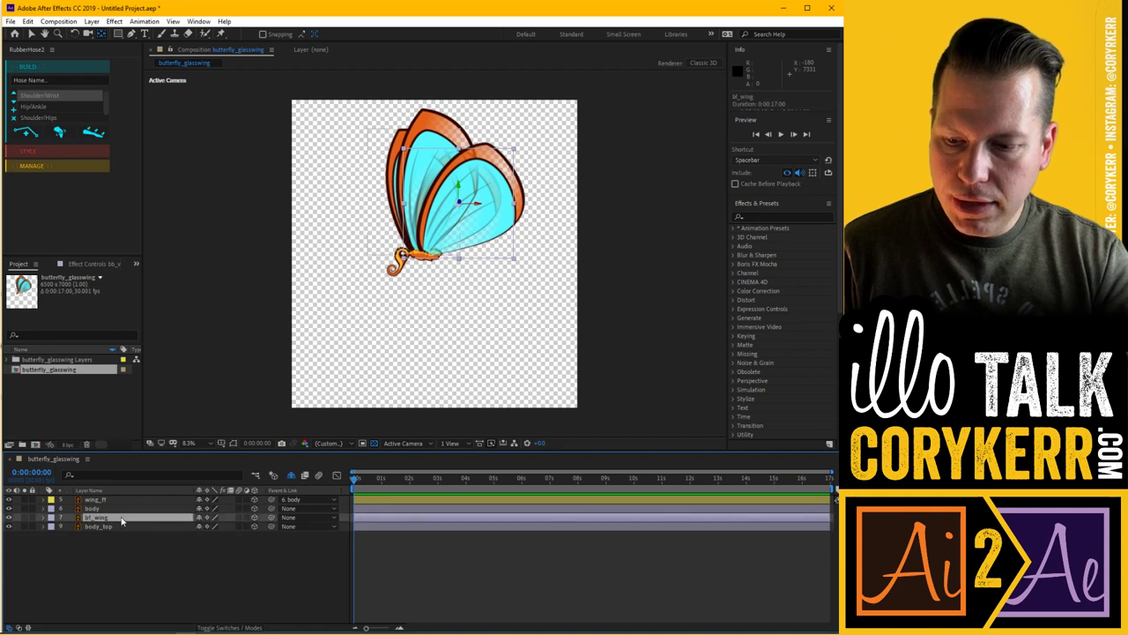
click(51, 518)
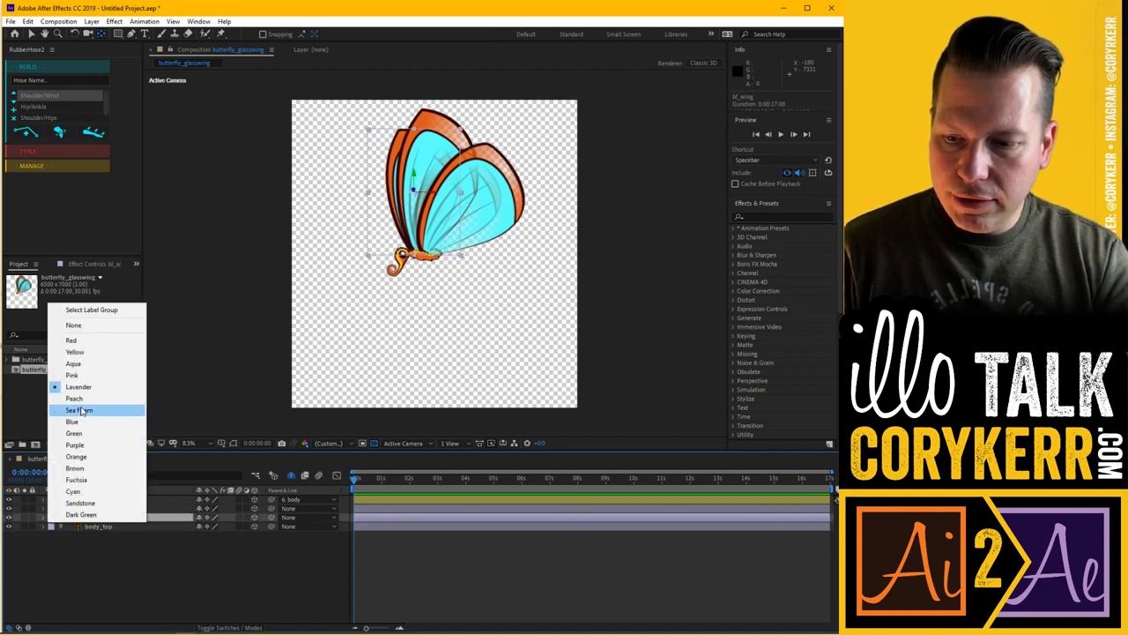
click(76, 340)
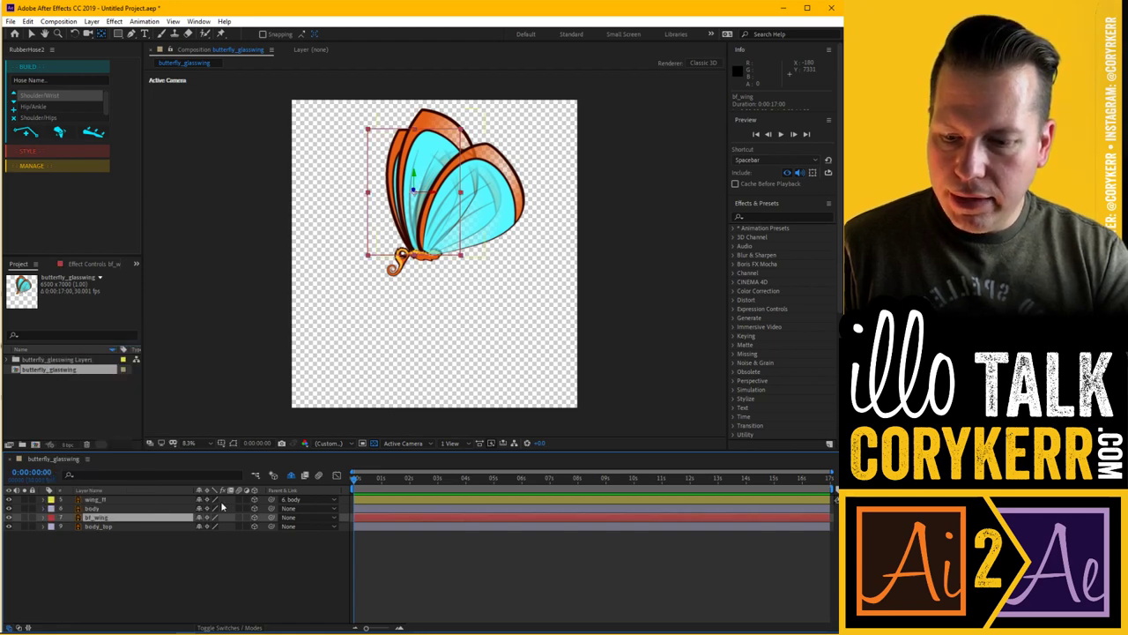
drag(255, 517, 147, 514)
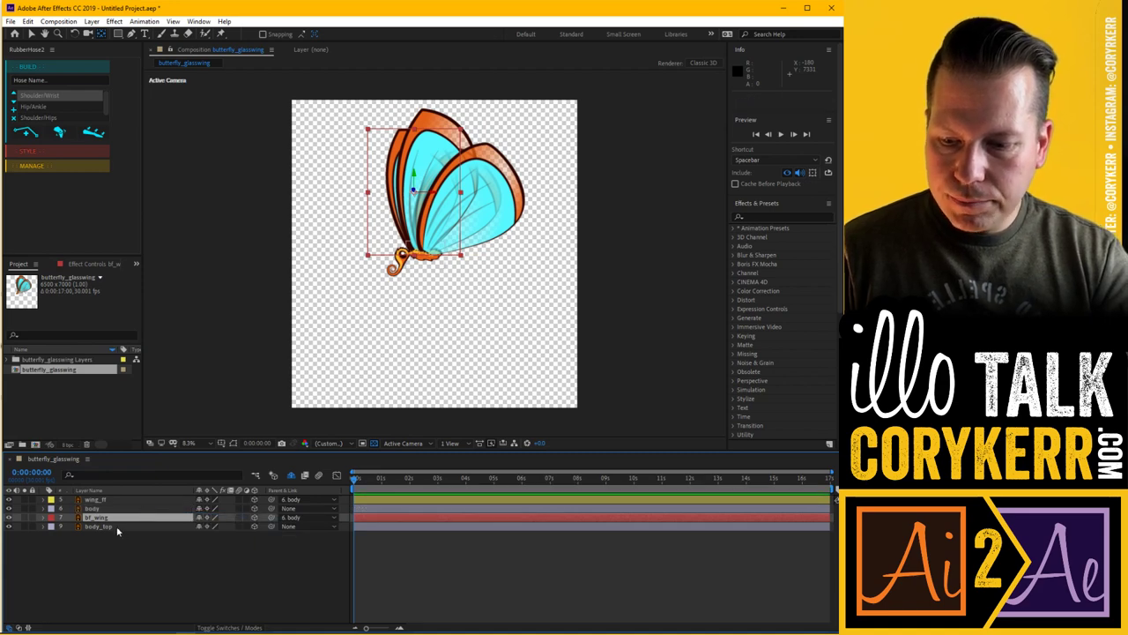
- Parent the body_top layer to the body layer and hide it as a shy layer
click(115, 527)
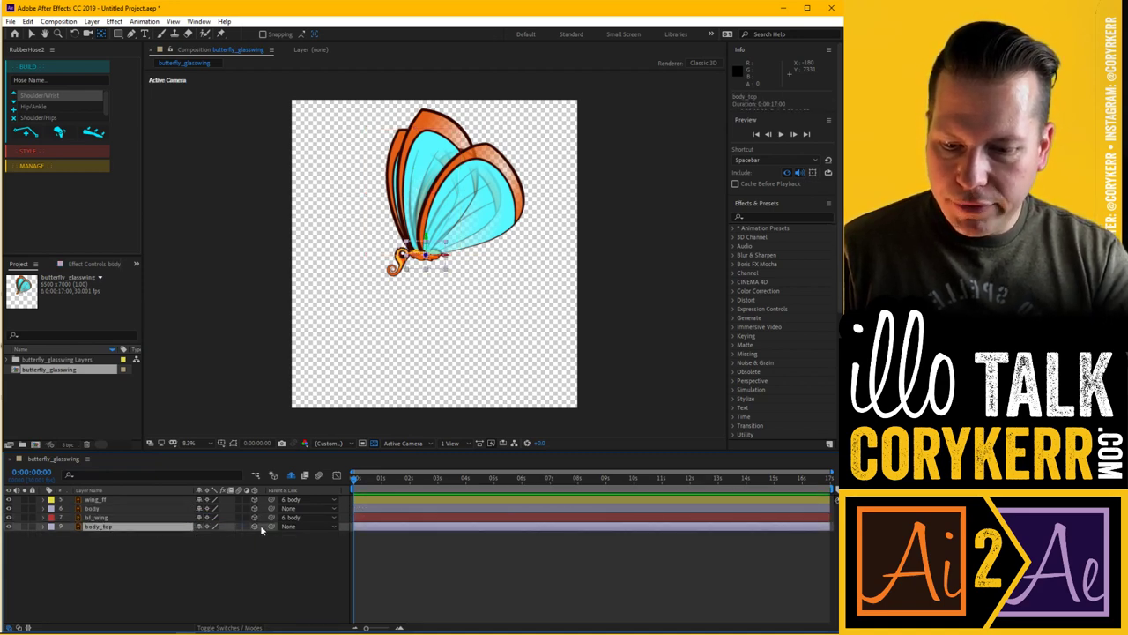
drag(271, 526, 148, 511)
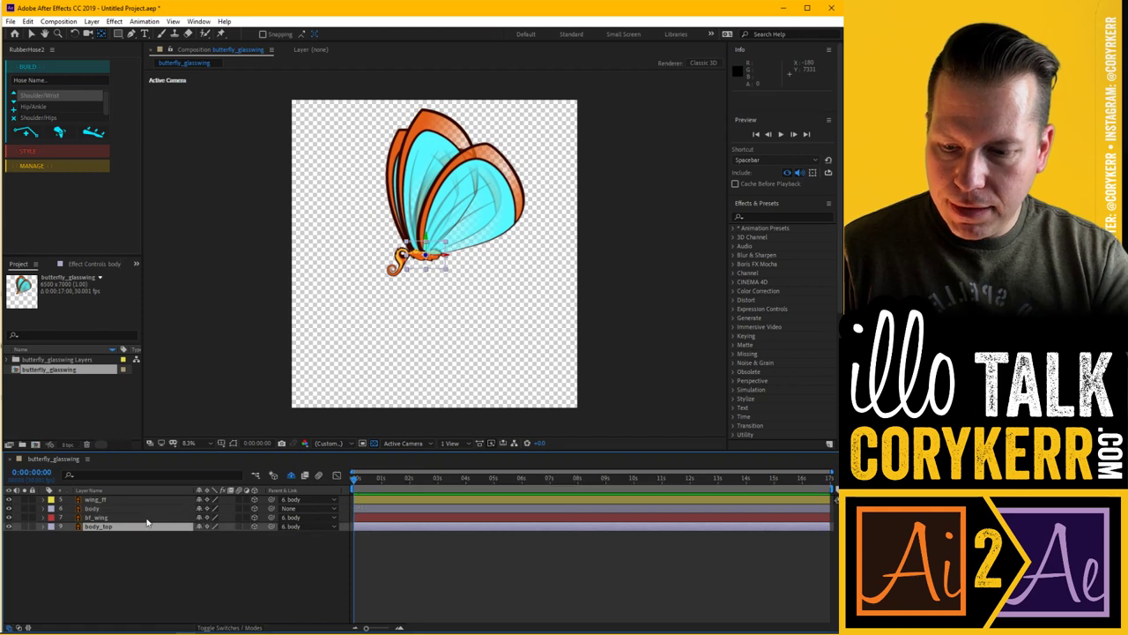
key(Delete)
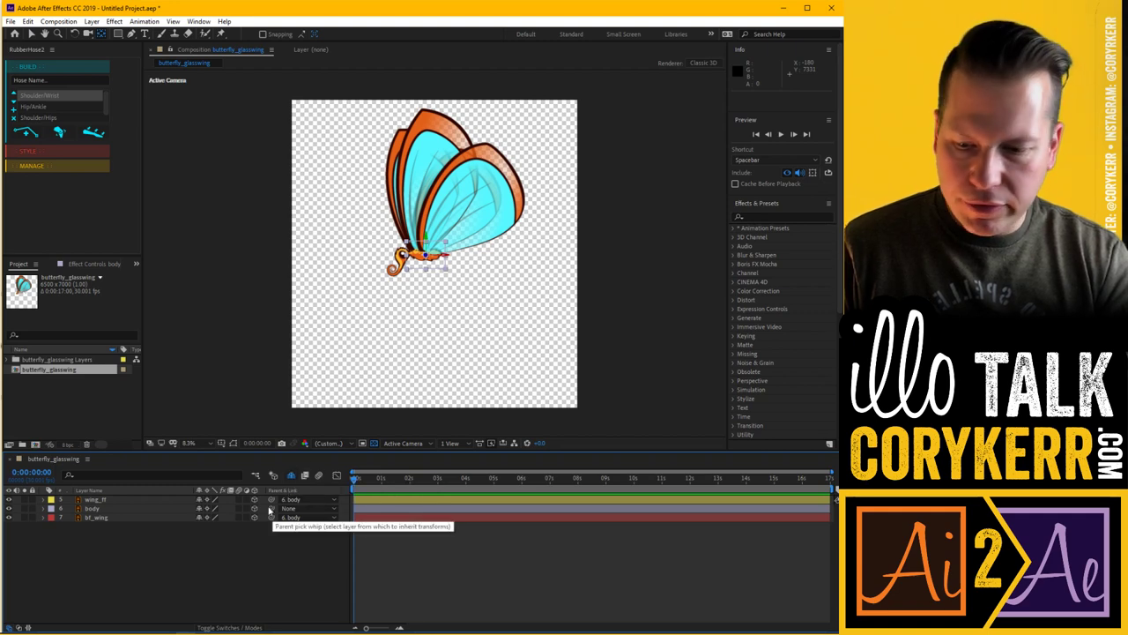
- Move the wing_ff layer's anchor point down to the wing's base, where it joins the body
click(123, 502)
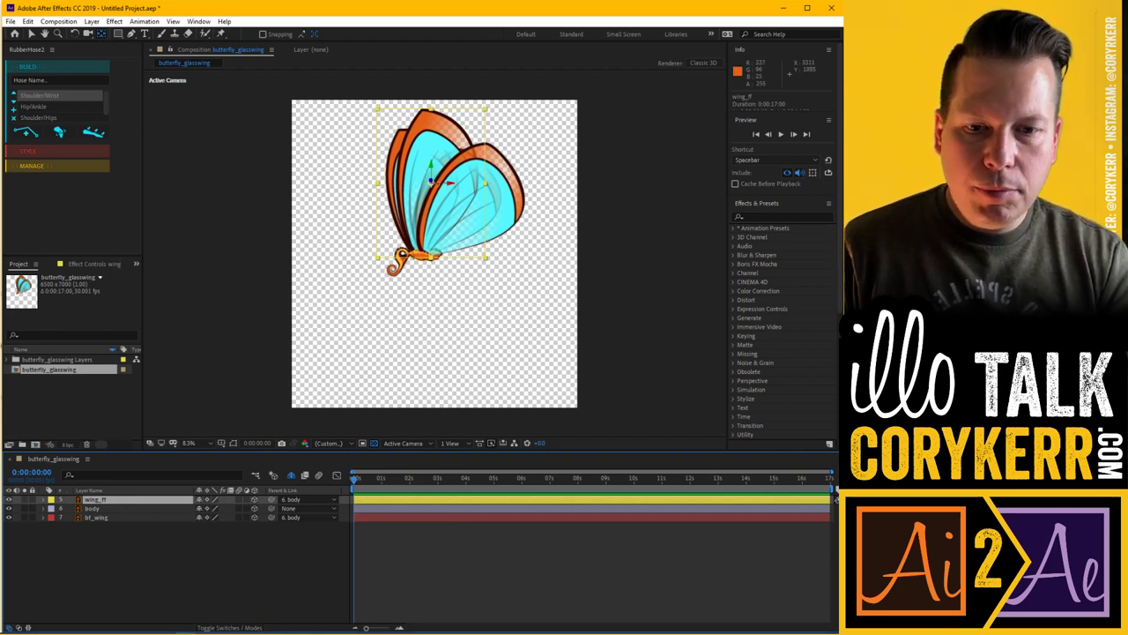
drag(433, 193, 424, 254)
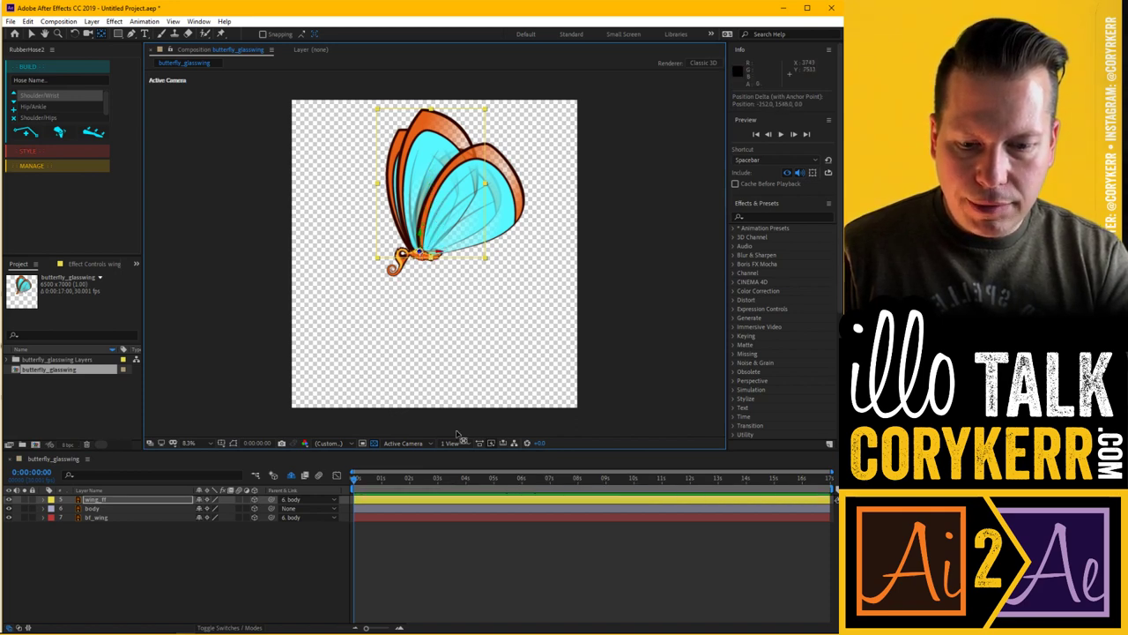
- Switch the composition to 2 Views - Horizontal and set the Top view's magnification to Fit up to 100%
click(457, 443)
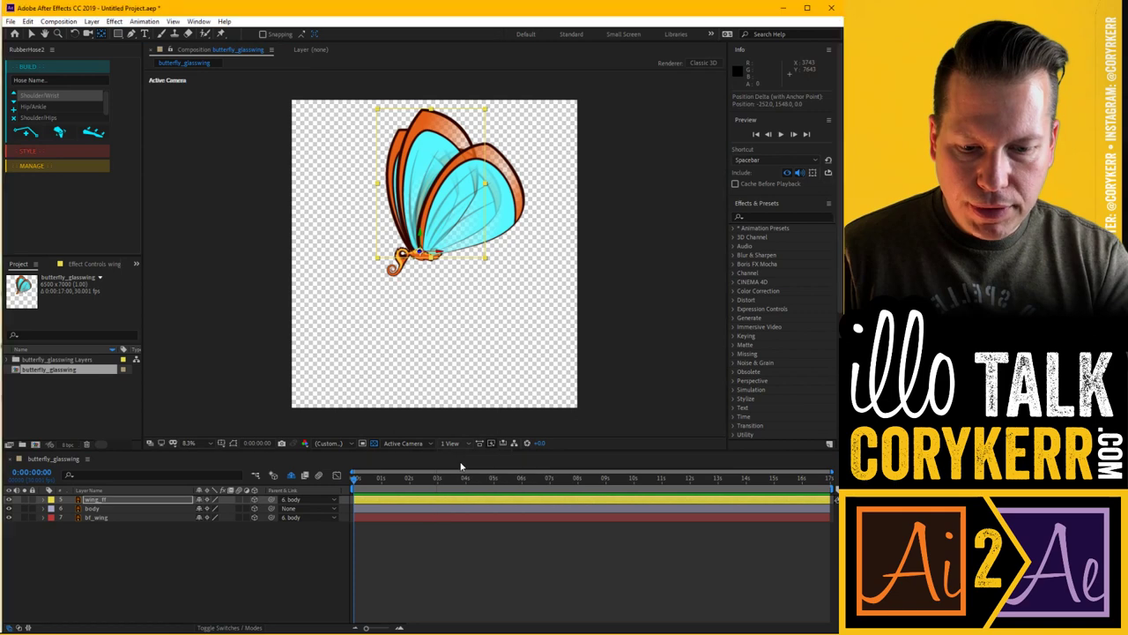
click(460, 467)
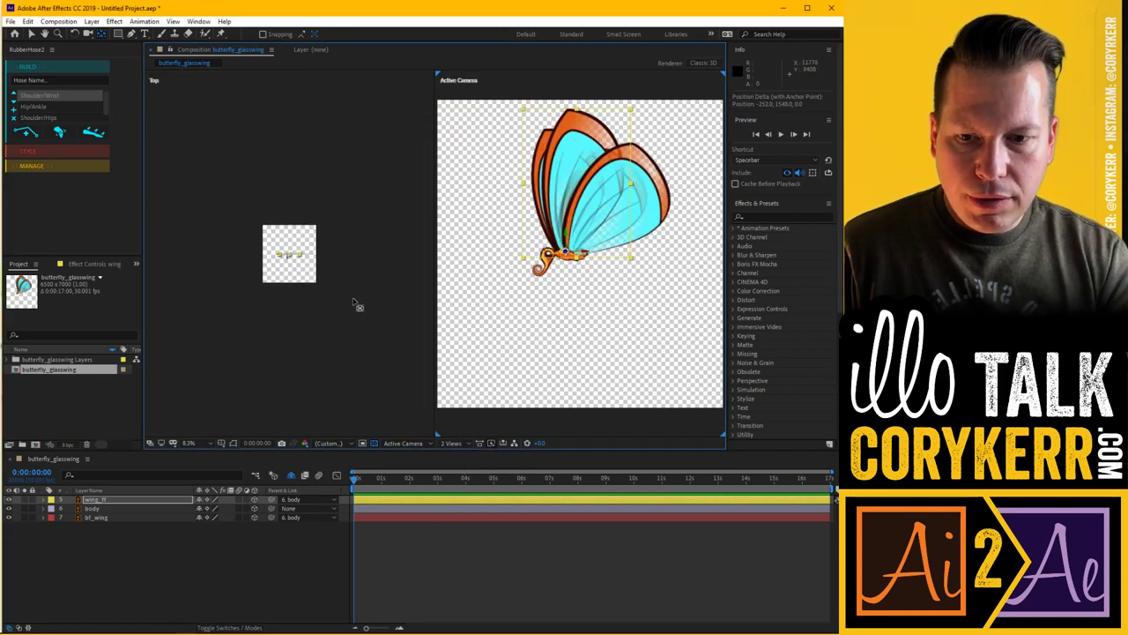
click(188, 442)
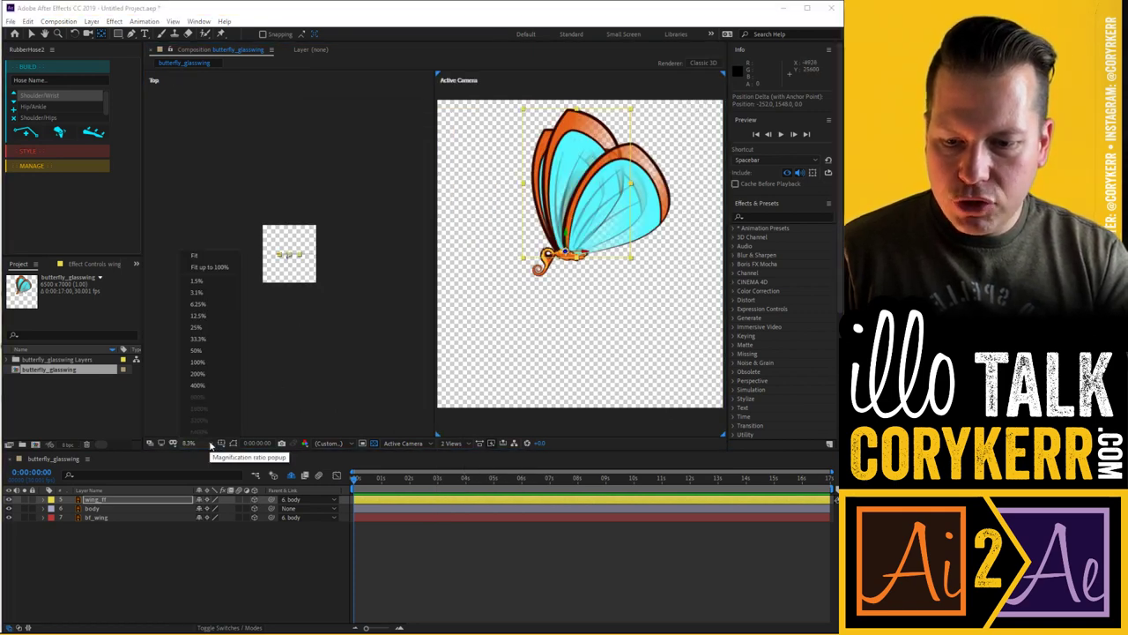
click(212, 260)
click(302, 360)
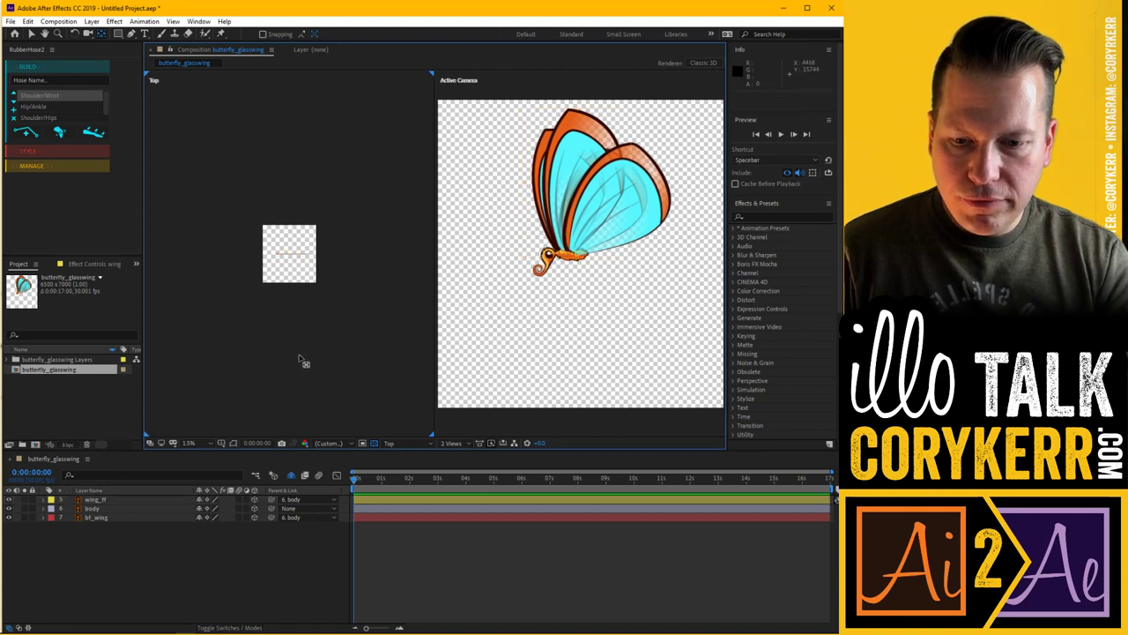
click(208, 443)
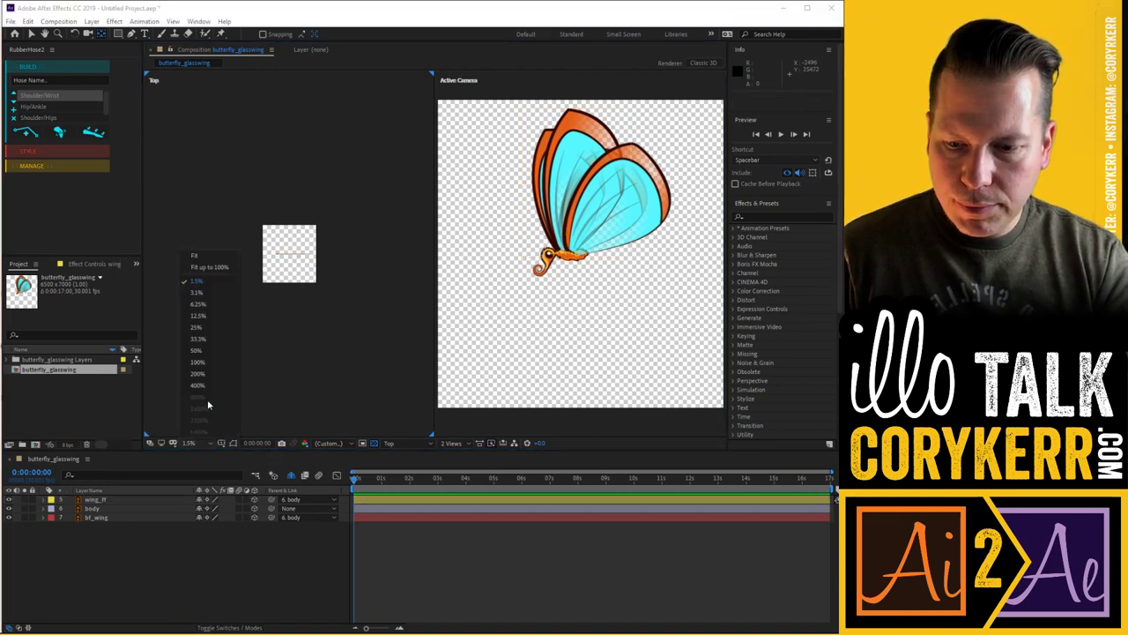
click(215, 263)
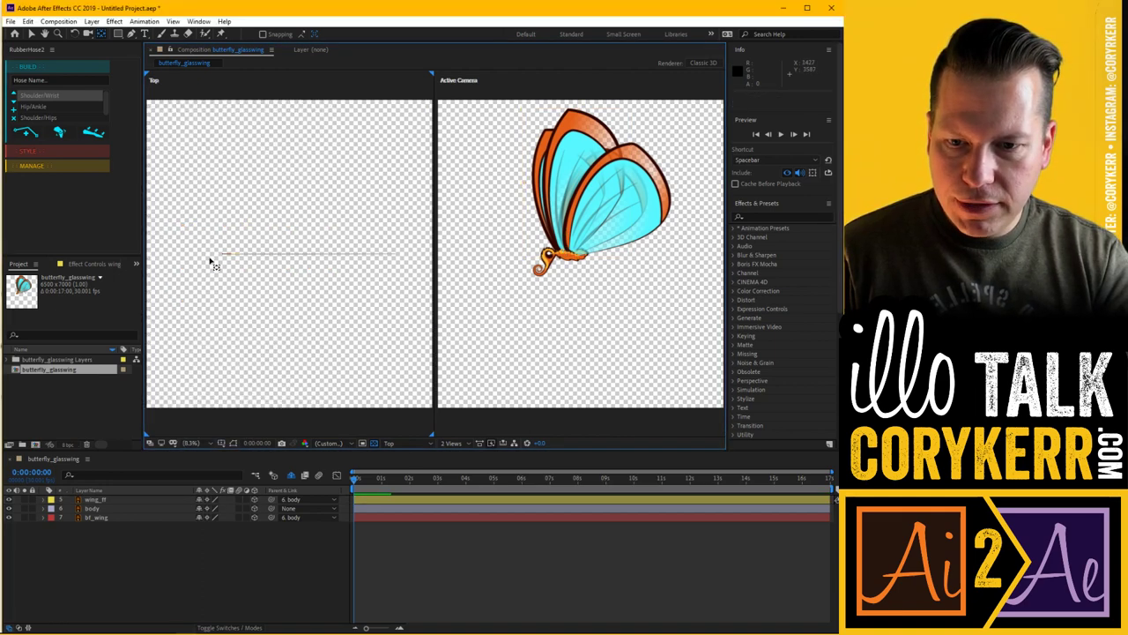
- Turn off the transparency grid in the Top view, keeping the two-view horizontal layout
click(468, 443)
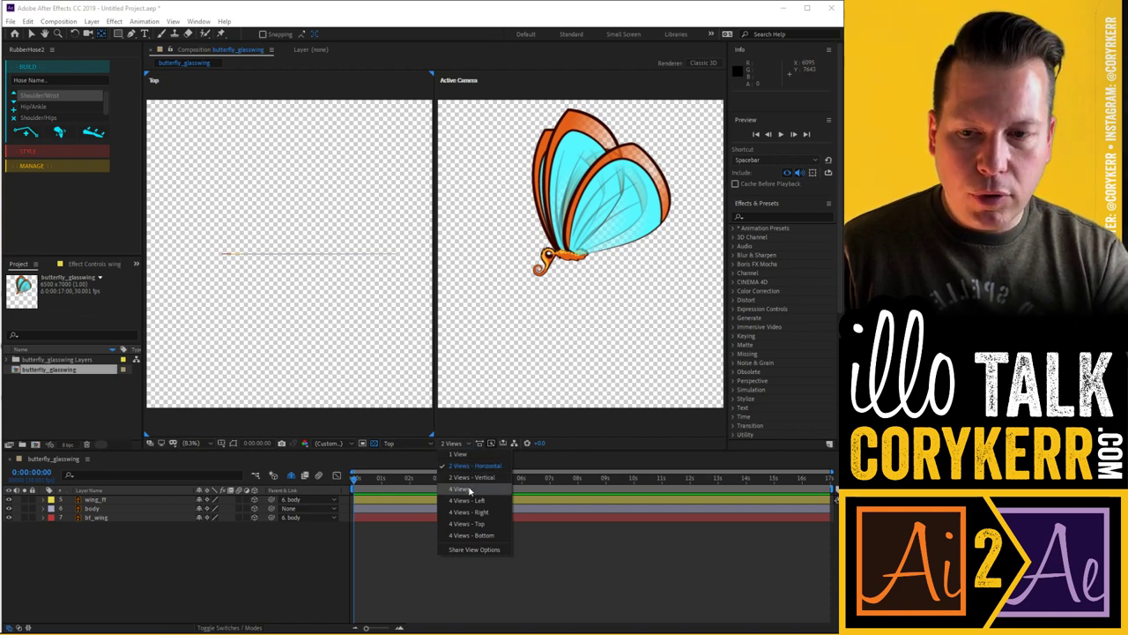
click(296, 303)
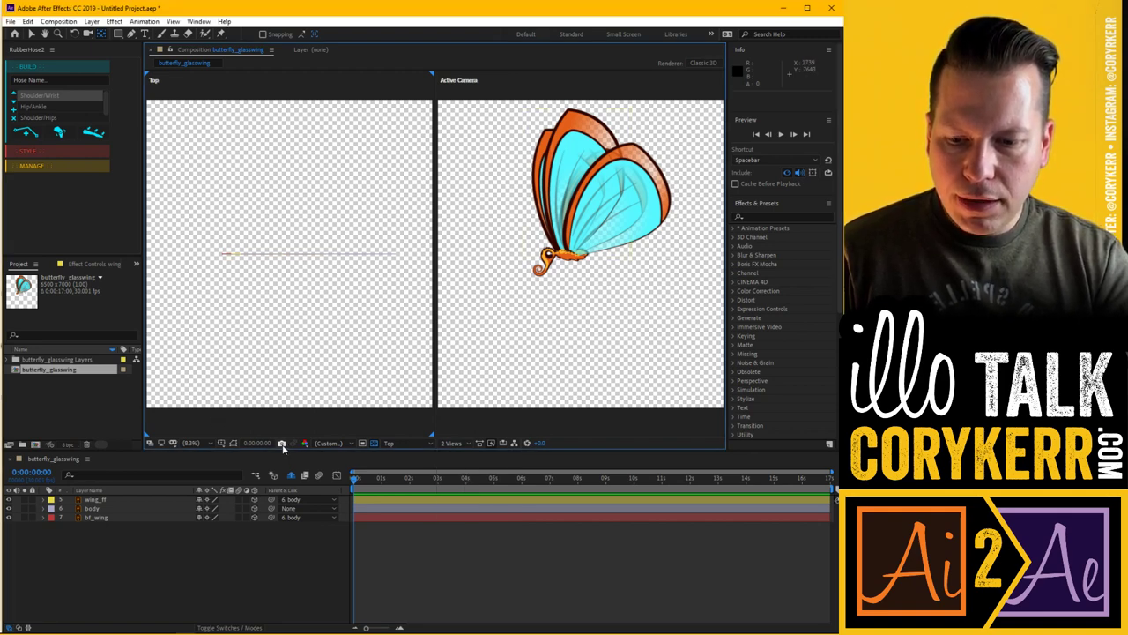
click(374, 444)
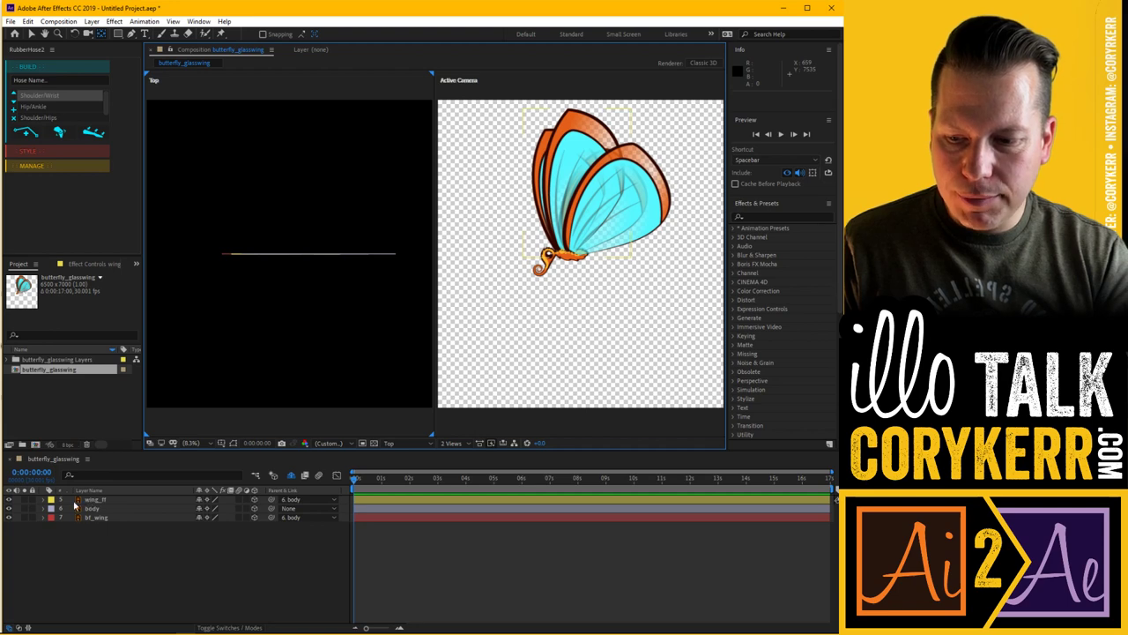
- Move the wing_ff layer slightly forward along its Z axis in the Top view, to a Z position of about -48
click(114, 502)
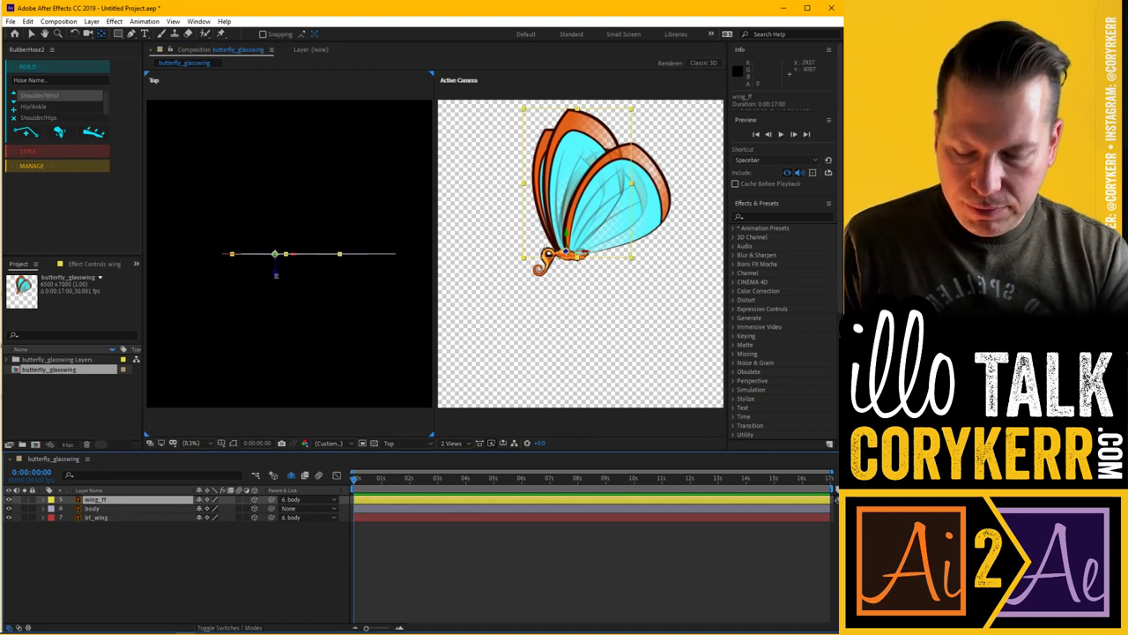
key(v)
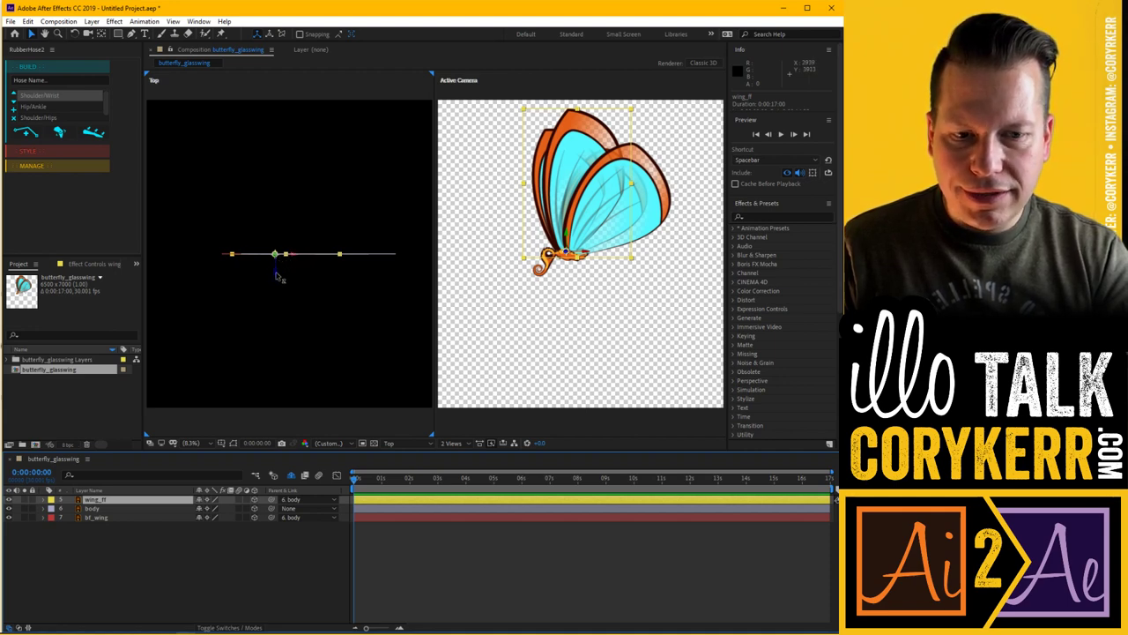
drag(276, 277, 279, 324)
drag(282, 391, 287, 280)
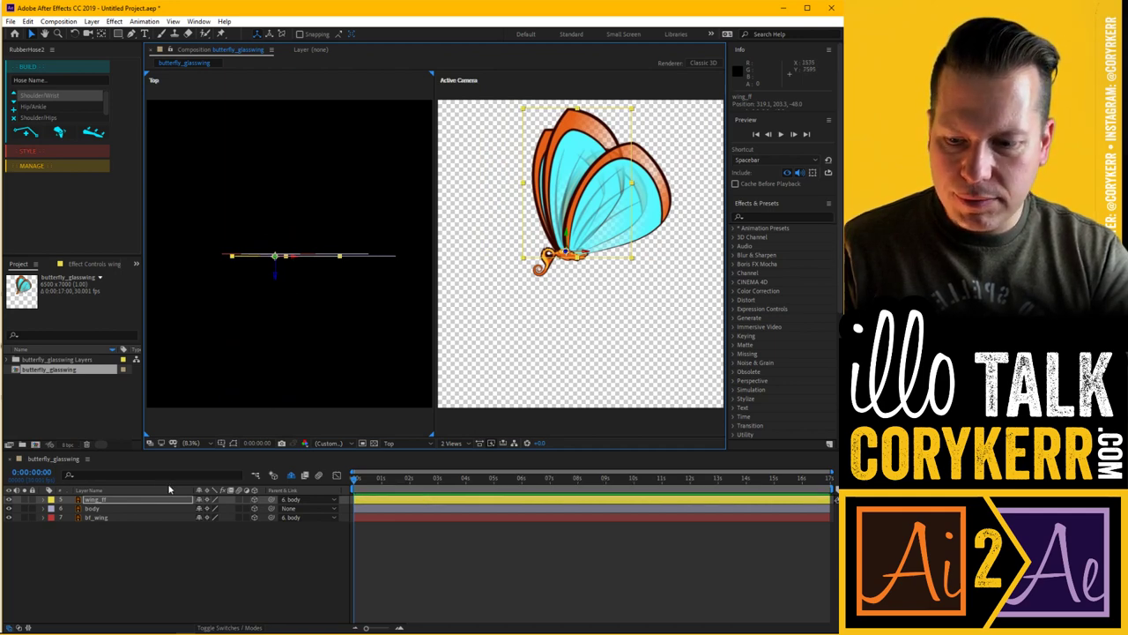
- Move the bf_wing layer's anchor point down to the wing's base at the body in the Active Camera view
click(143, 515)
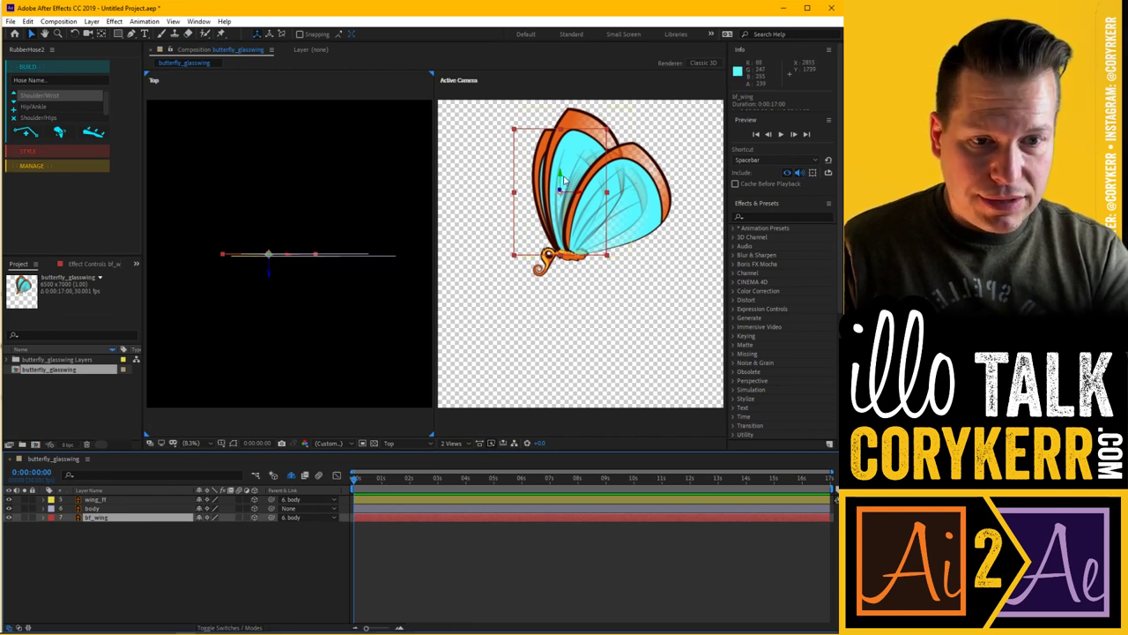
key(y)
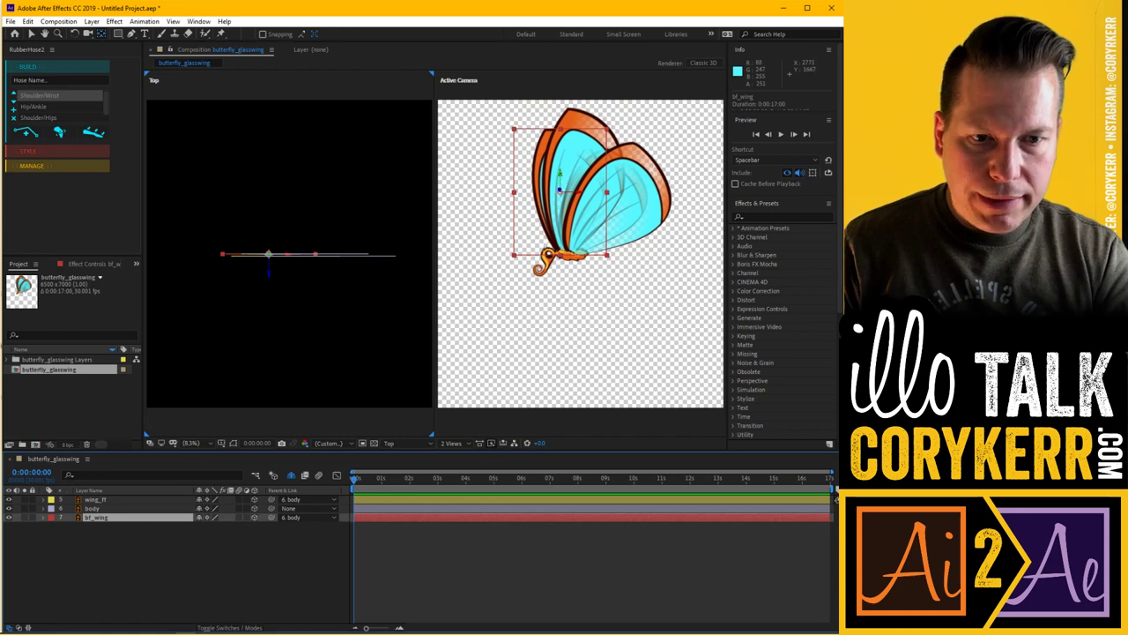
drag(559, 189, 555, 254)
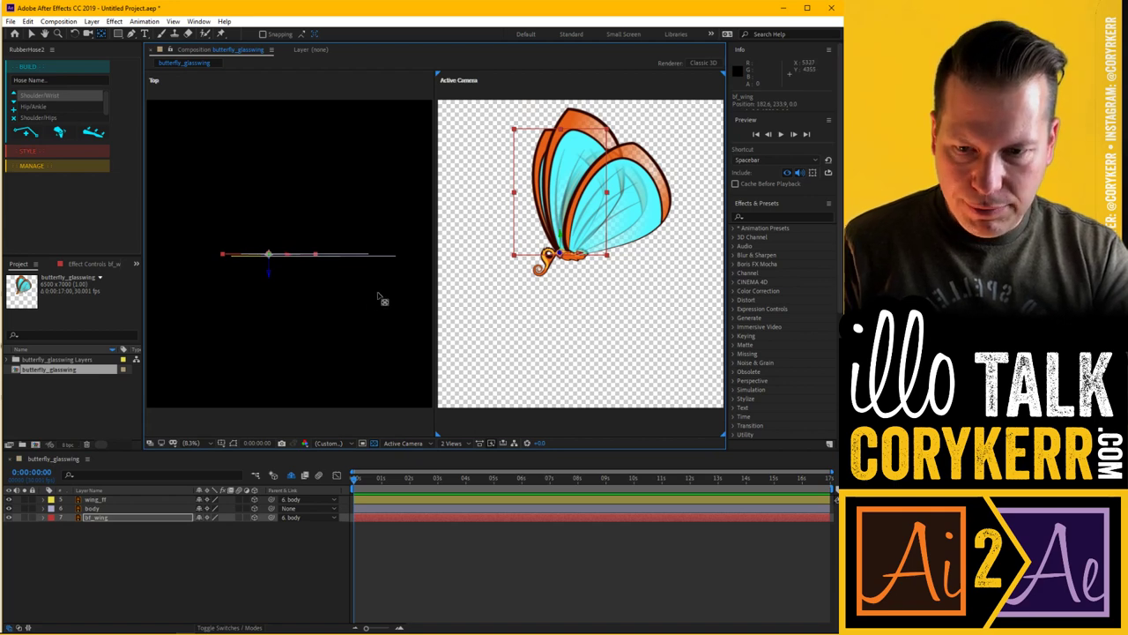
- Push the bf_wing layer slightly back along its Z axis in the Top view, behind the body
key(v)
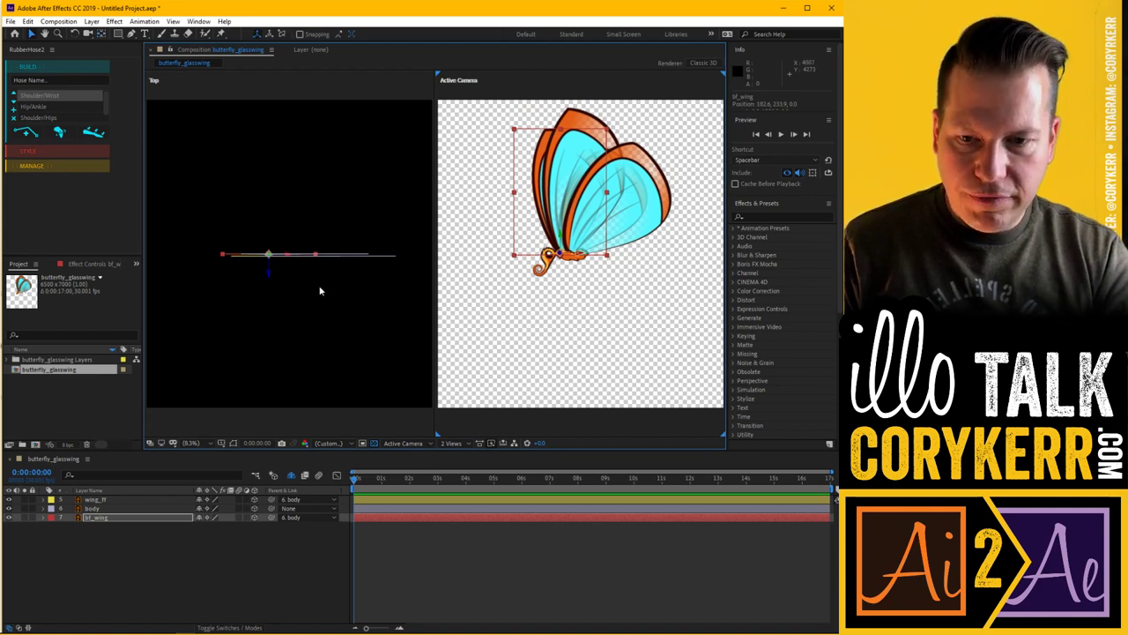
click(271, 278)
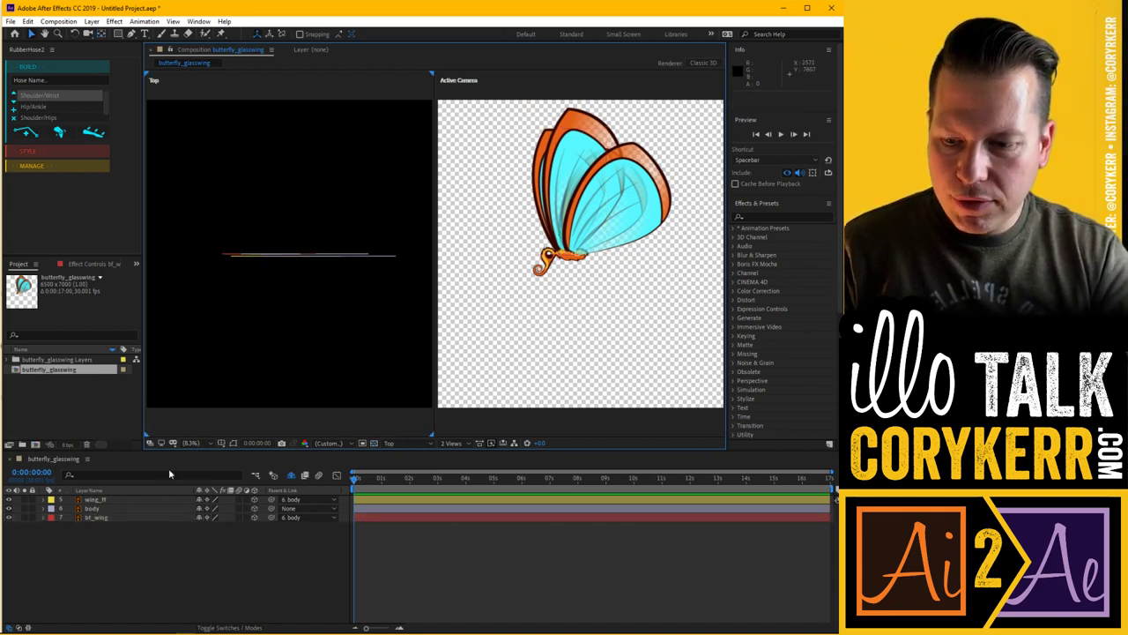
click(148, 518)
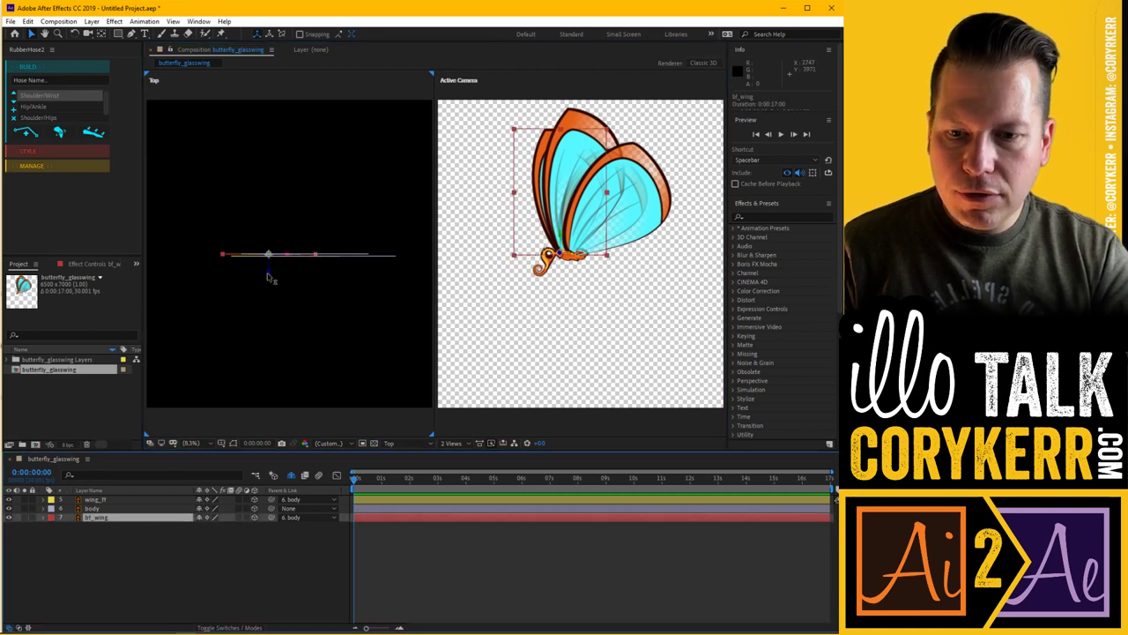
drag(272, 277, 271, 275)
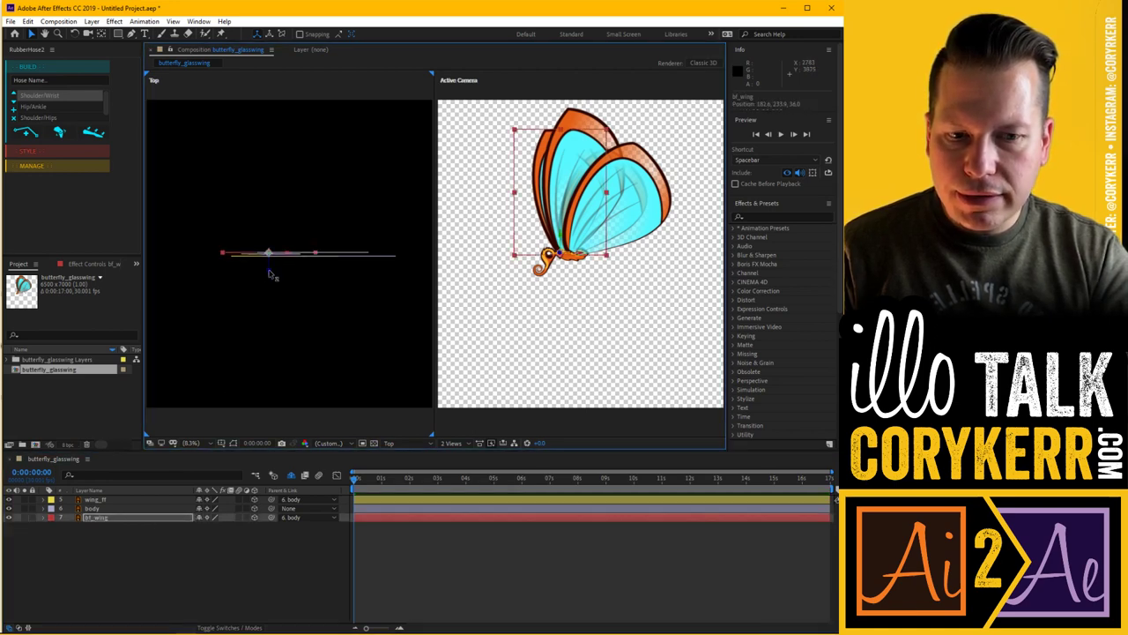
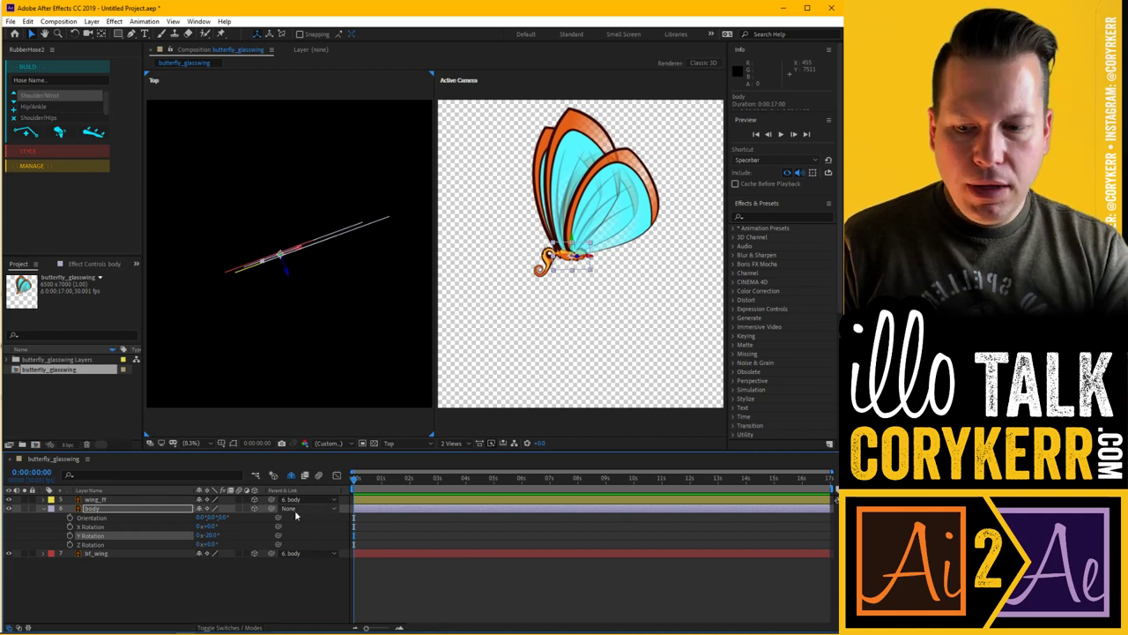
- Show the wing_ff layer's rotation properties and set its X Rotation to 15°
click(110, 502)
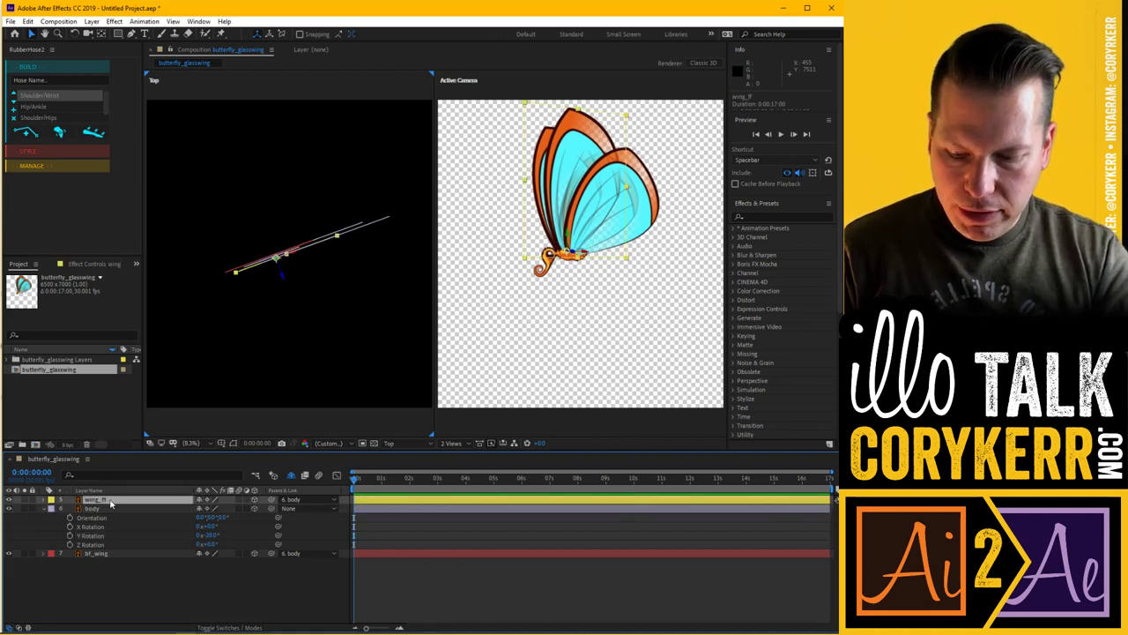
key(r)
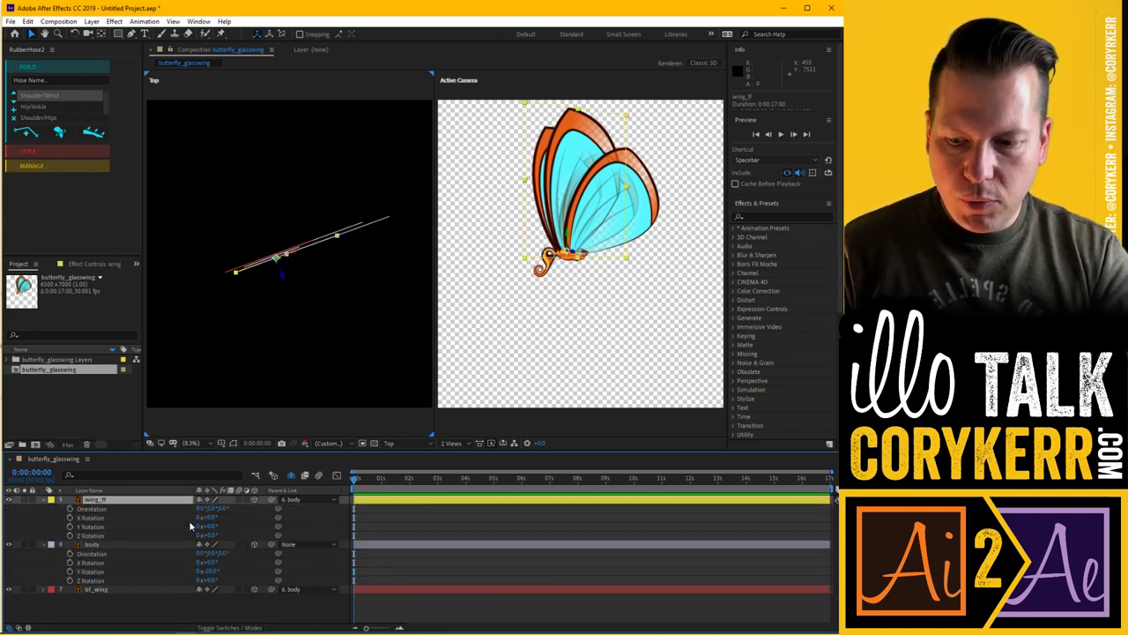
drag(210, 518, 236, 535)
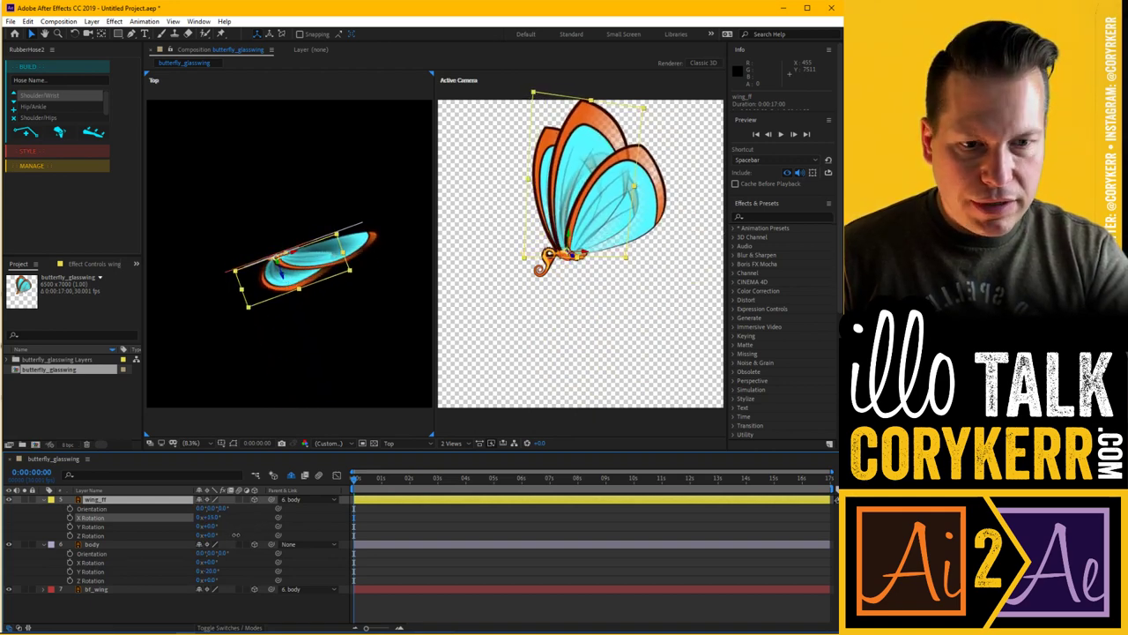
- Collapse the body layer's properties and set the bf_wing layer's X Rotation to -15°
click(42, 545)
click(44, 553)
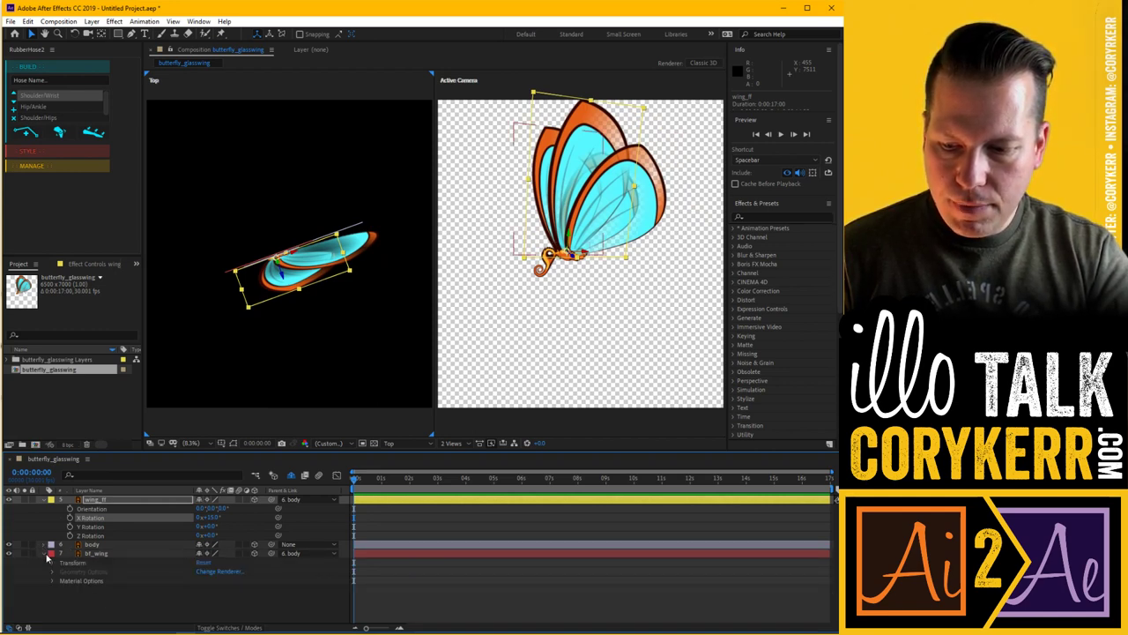
click(44, 553)
click(106, 552)
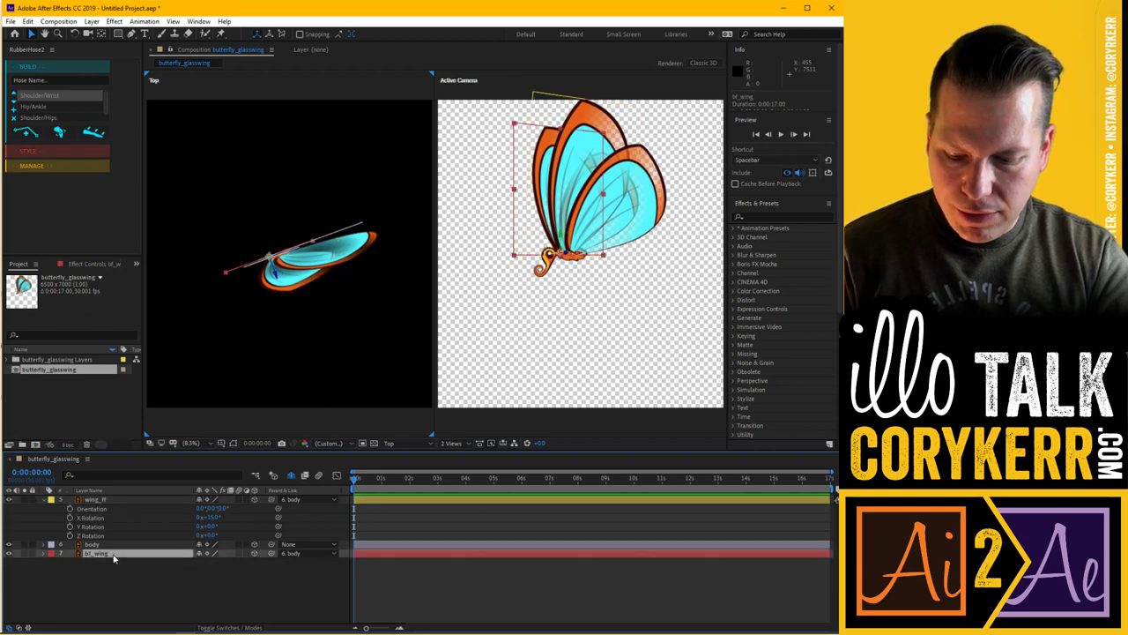
key(r)
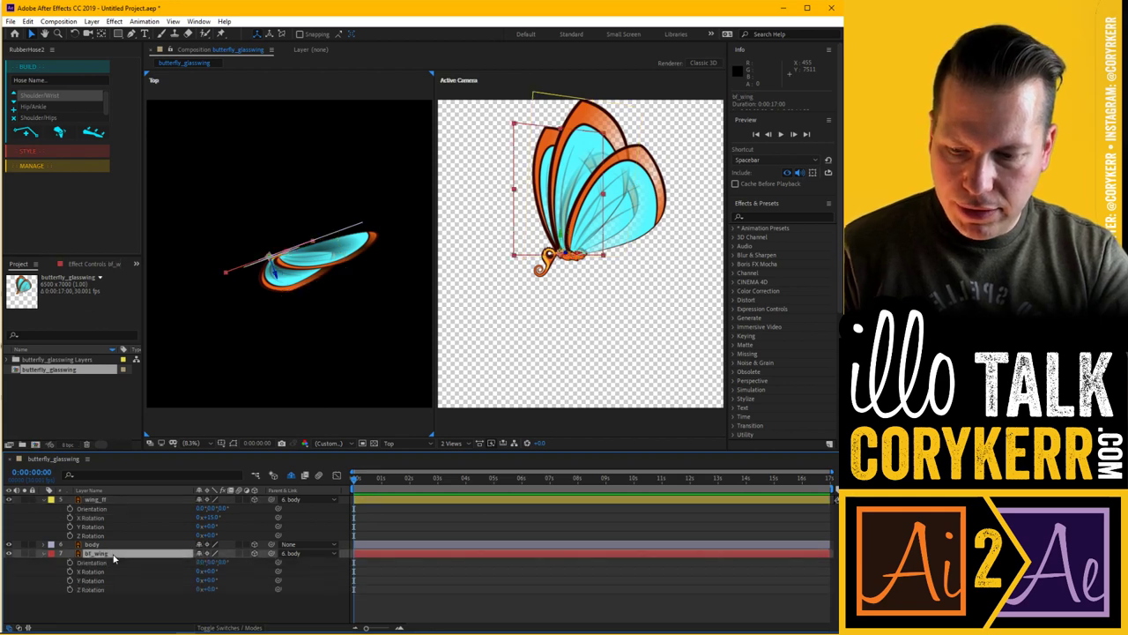
click(207, 571)
drag(205, 571, 203, 572)
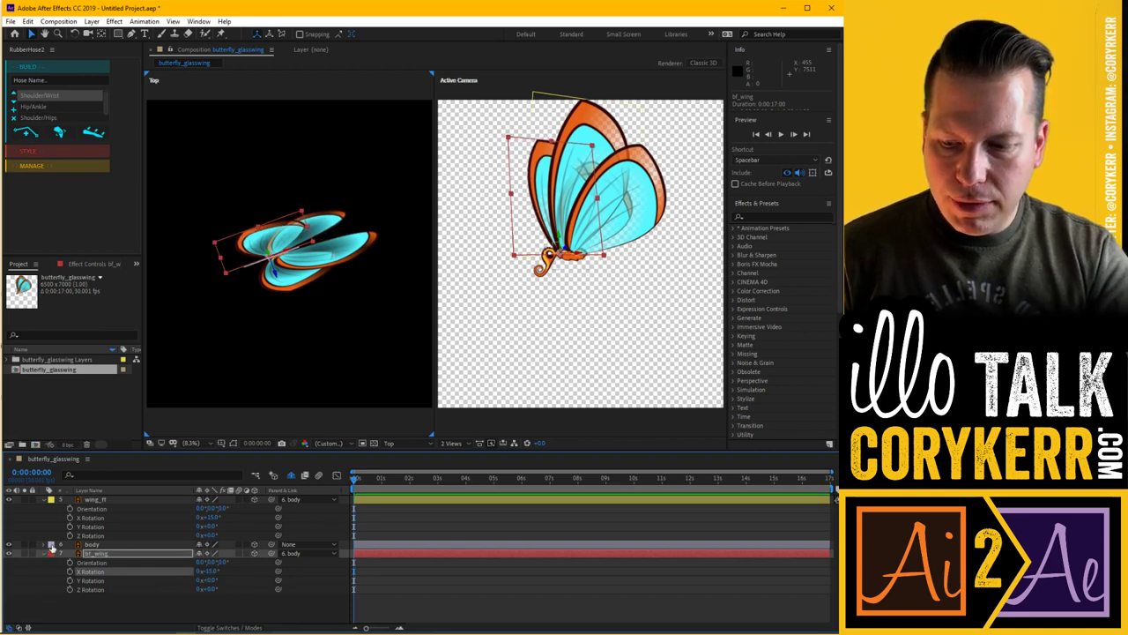
- Set the body layer's Y Rotation to -17° and collapse its properties
click(89, 545)
key(r)
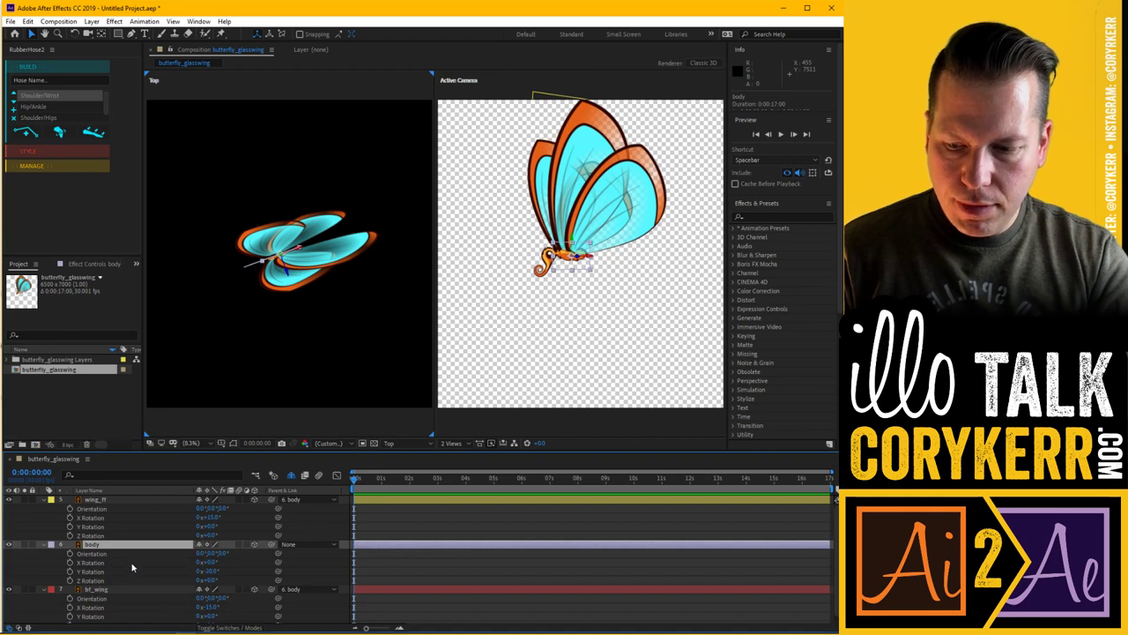
drag(210, 573, 243, 605)
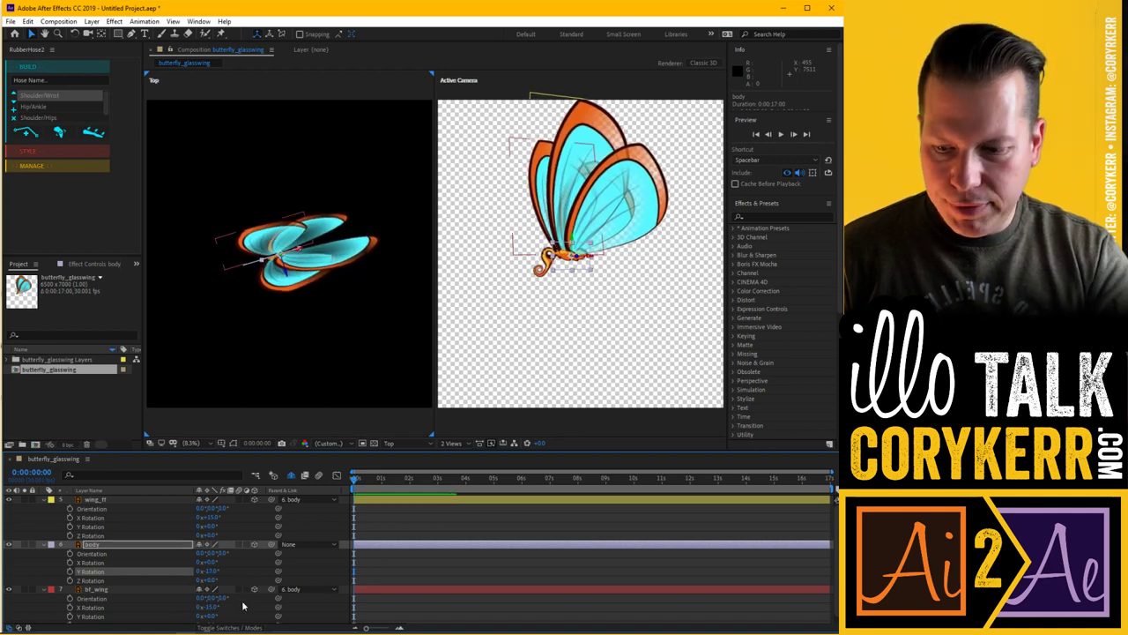
click(42, 544)
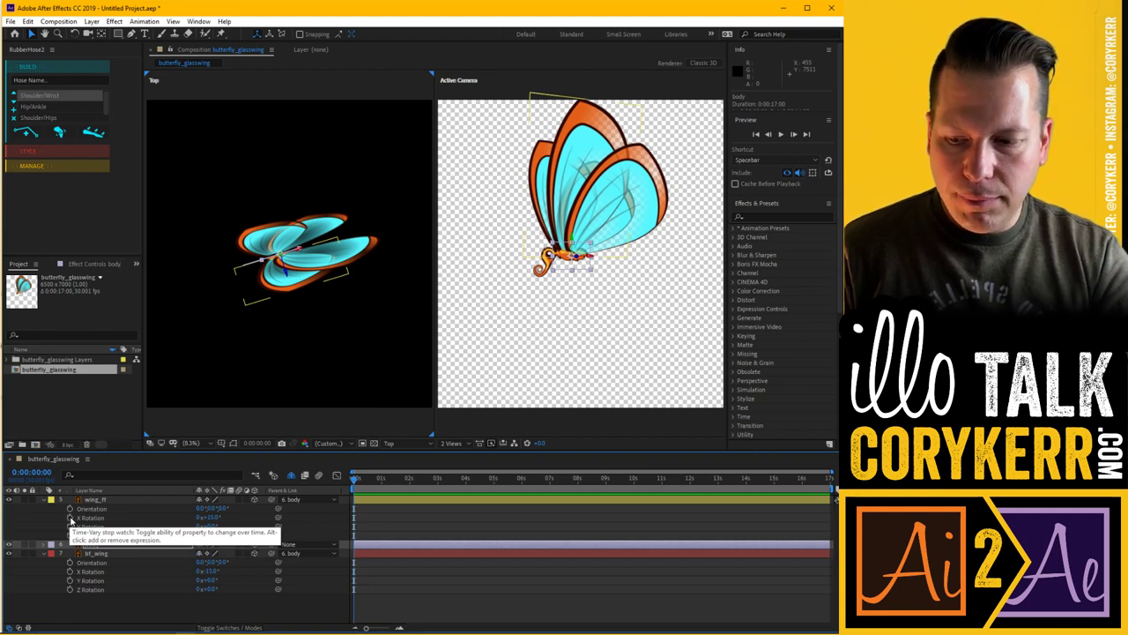
- Keyframe the wing_ff layer's X Rotation at 0:00:00:00 and paste a copy of that keyframe at 0:00:00:29
click(70, 520)
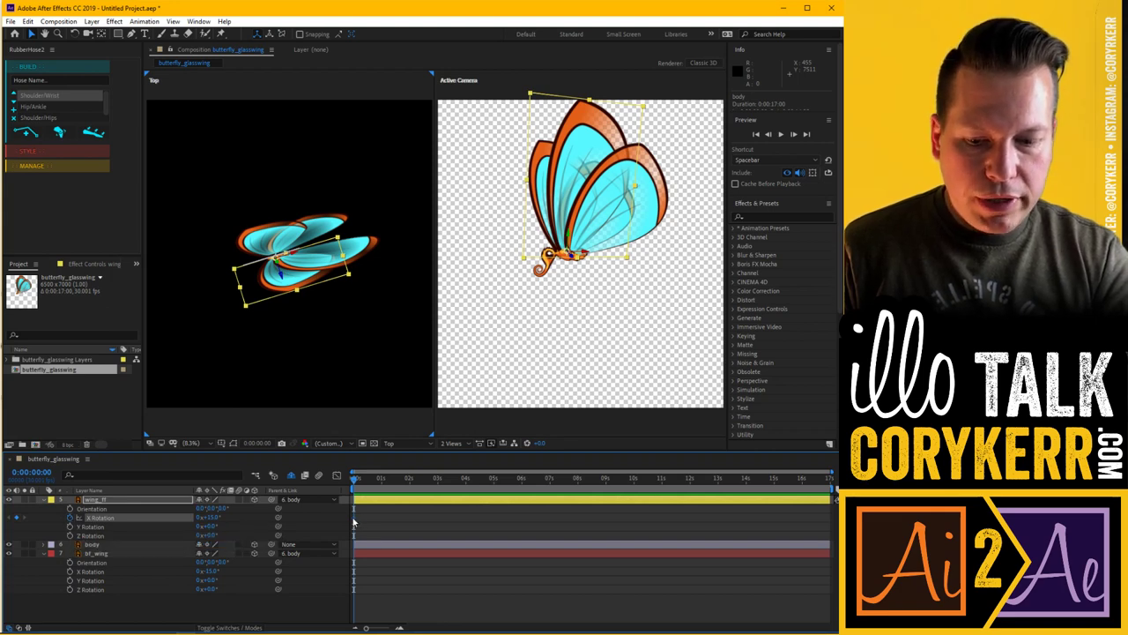
mouse_move(354, 523)
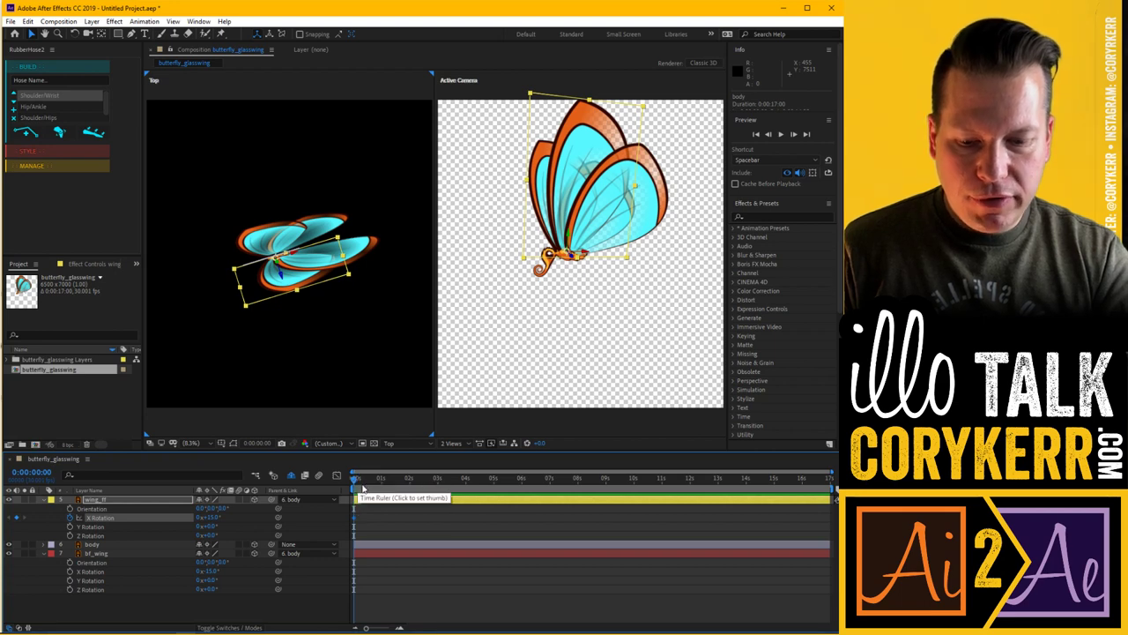
key(equal)
key(equal)
key(equal)
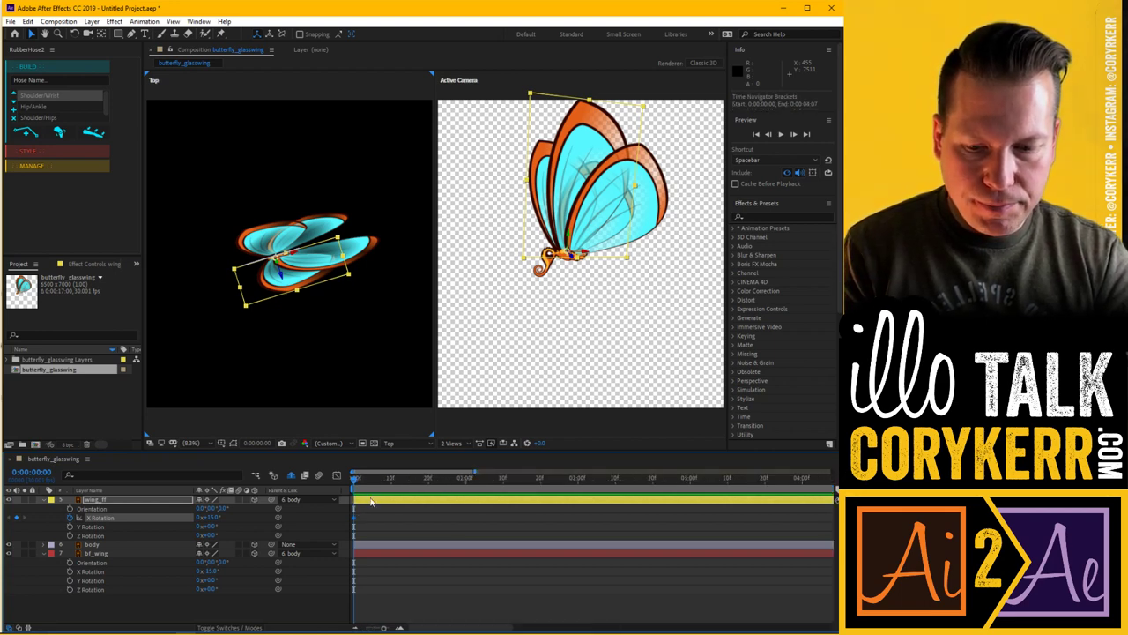
key(minus)
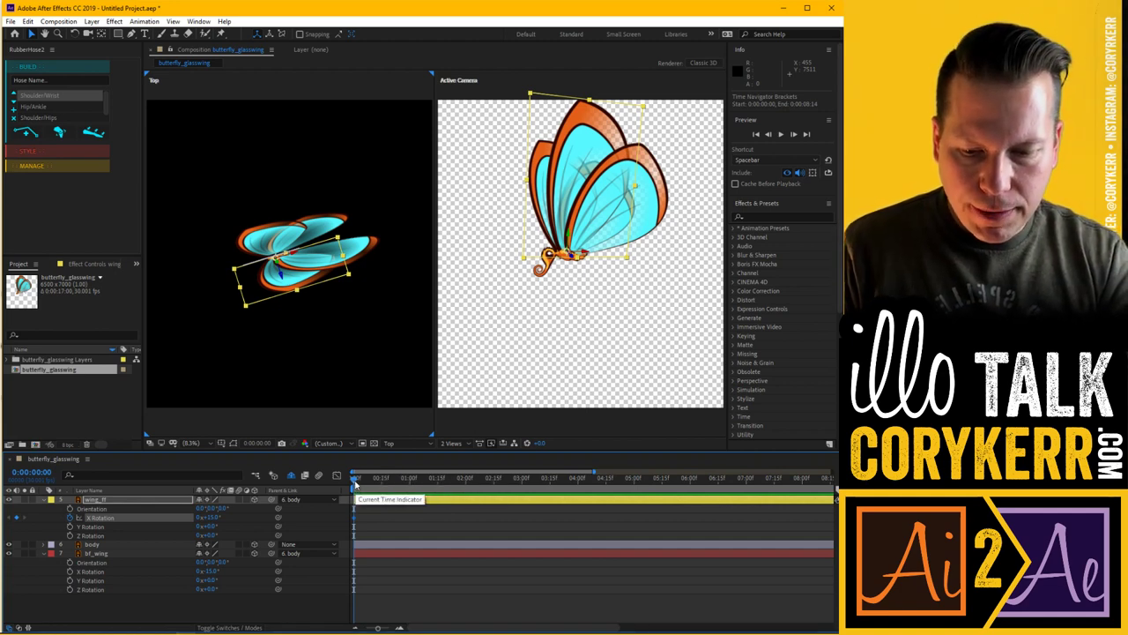
drag(352, 481, 409, 491)
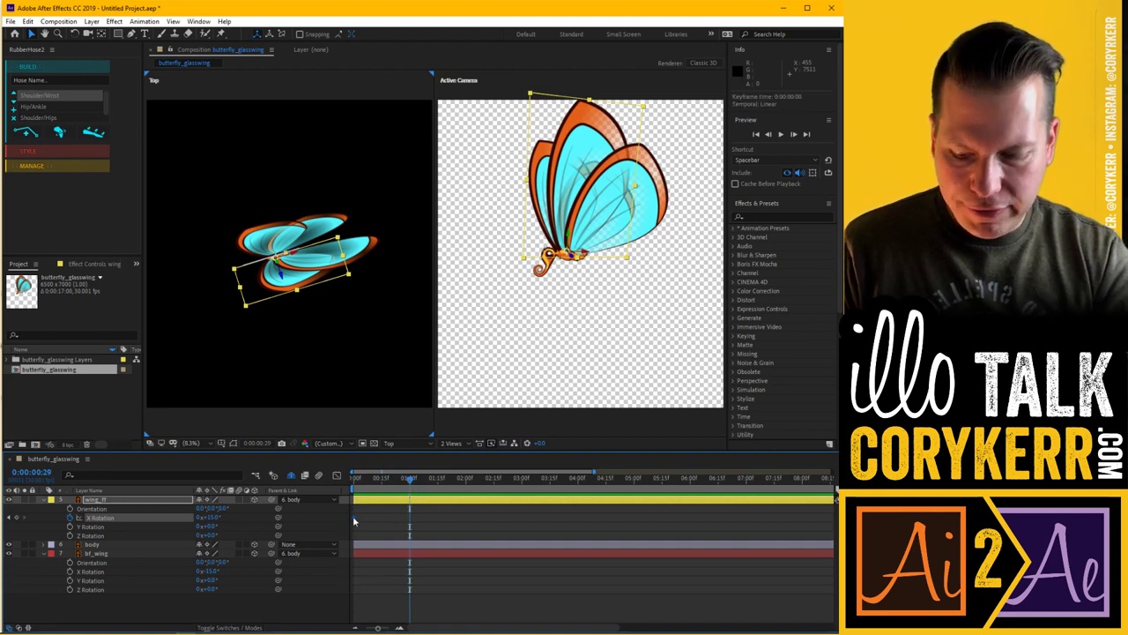
key(ctrl+v)
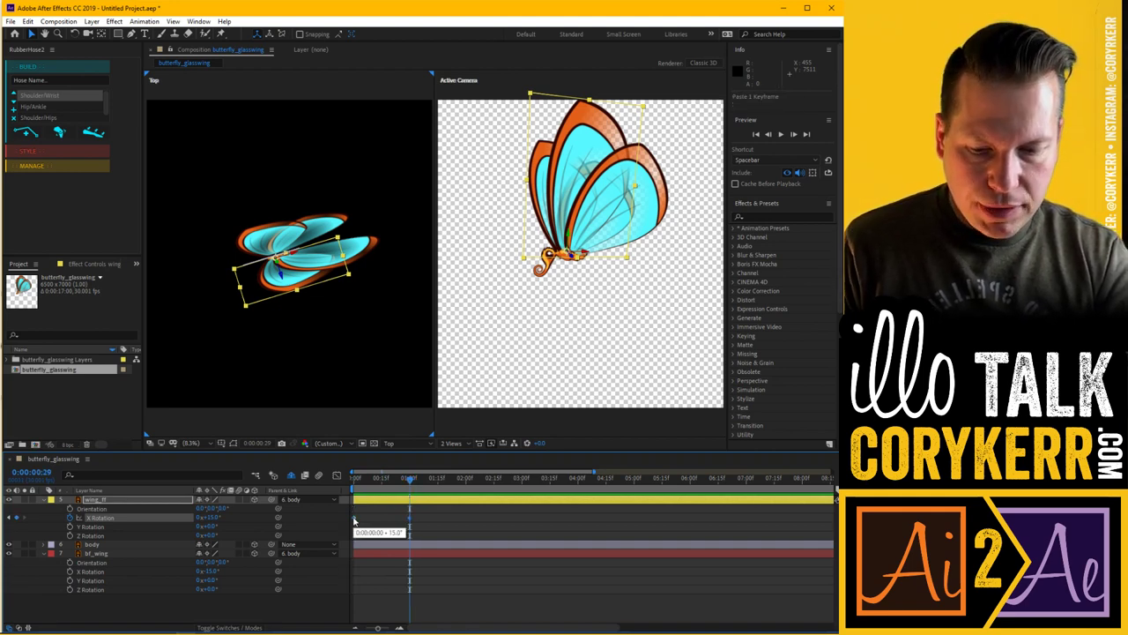
- Add a middle keyframe at 0:00:00:14 that swings the wing_ff layer's X Rotation down to about 134°
click(382, 478)
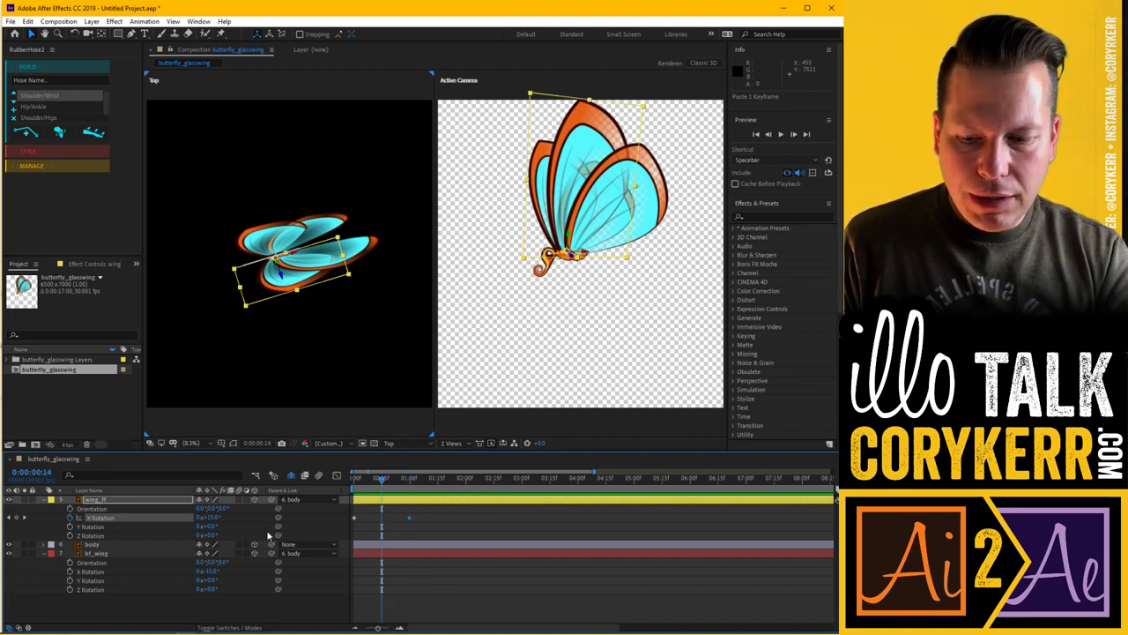
drag(211, 517, 292, 535)
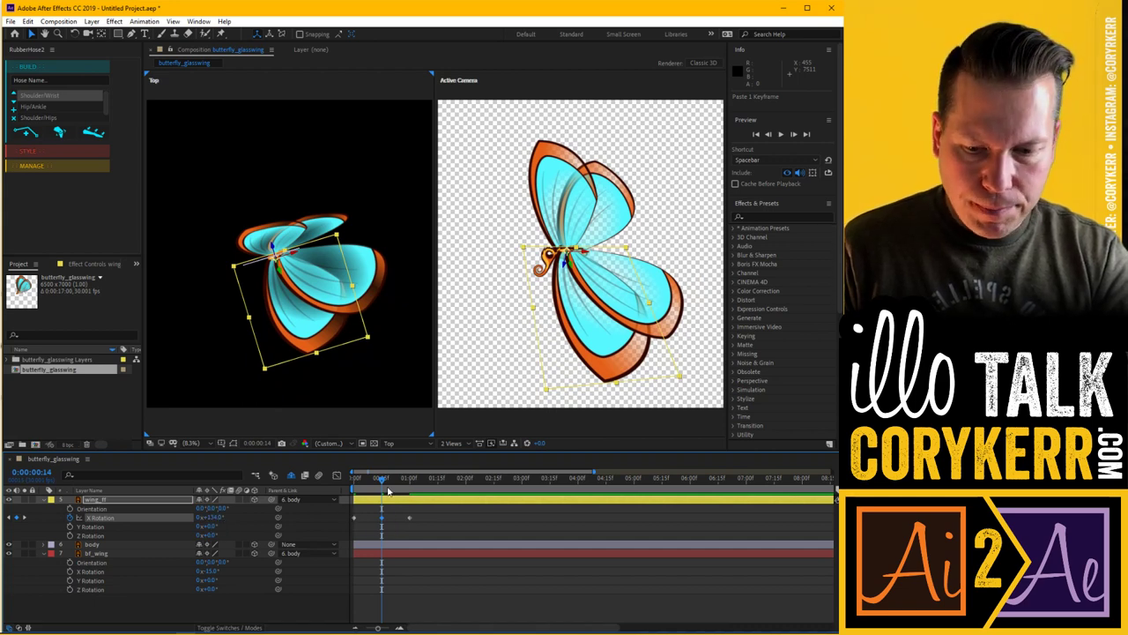
drag(383, 480, 337, 504)
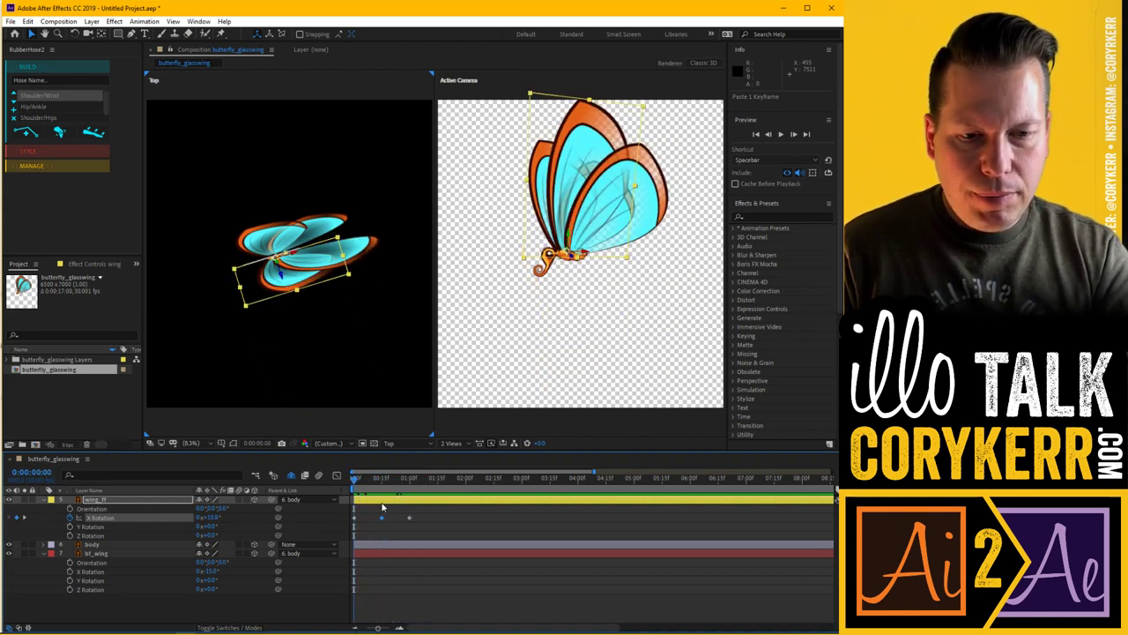
- Preview the single-wing flap from the start of the timeline and return to the first frame
key(space)
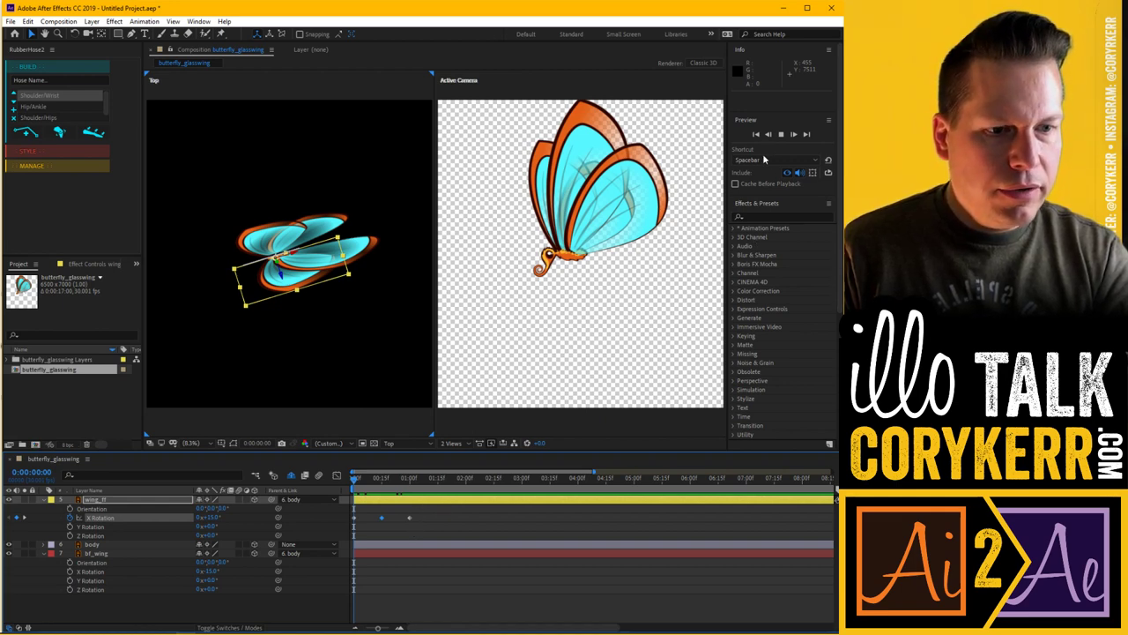
key(space)
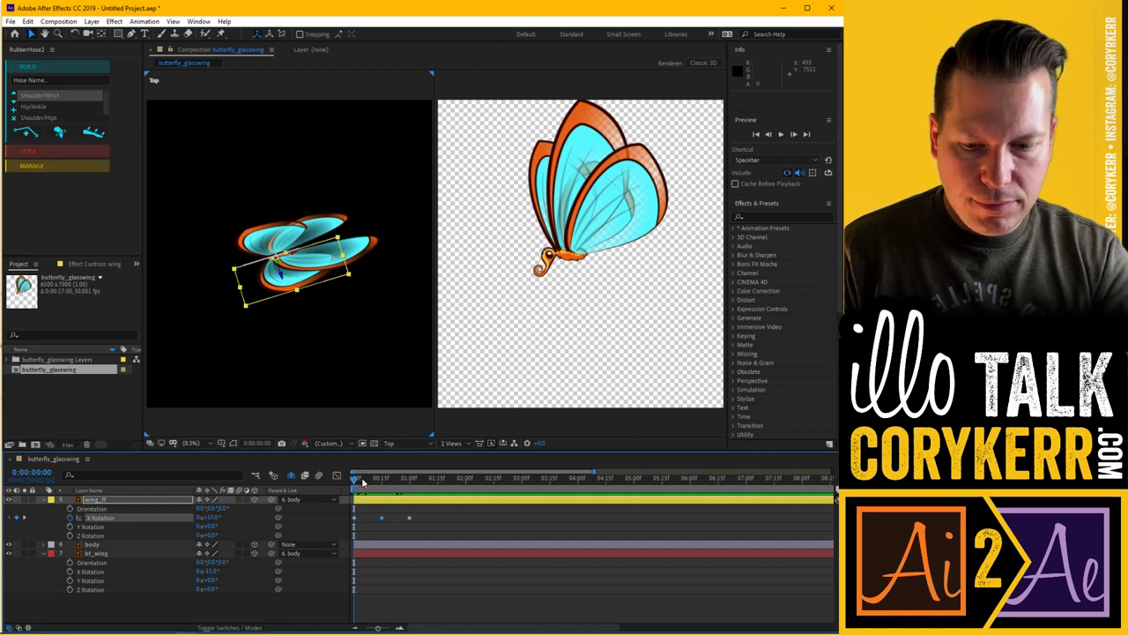
key(space)
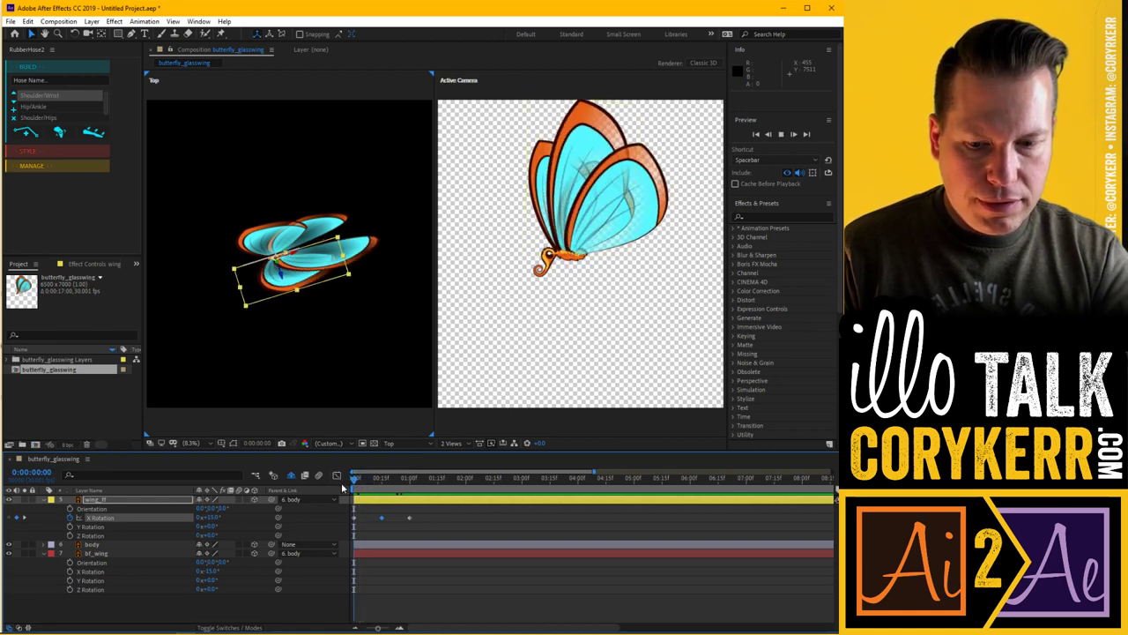
key(space)
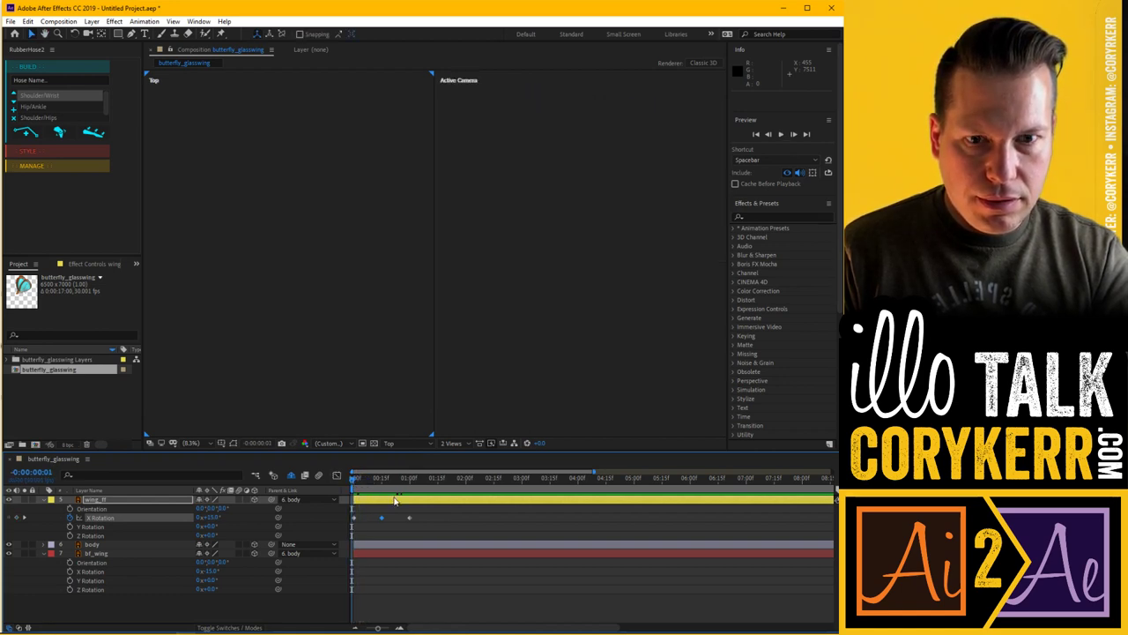
click(361, 483)
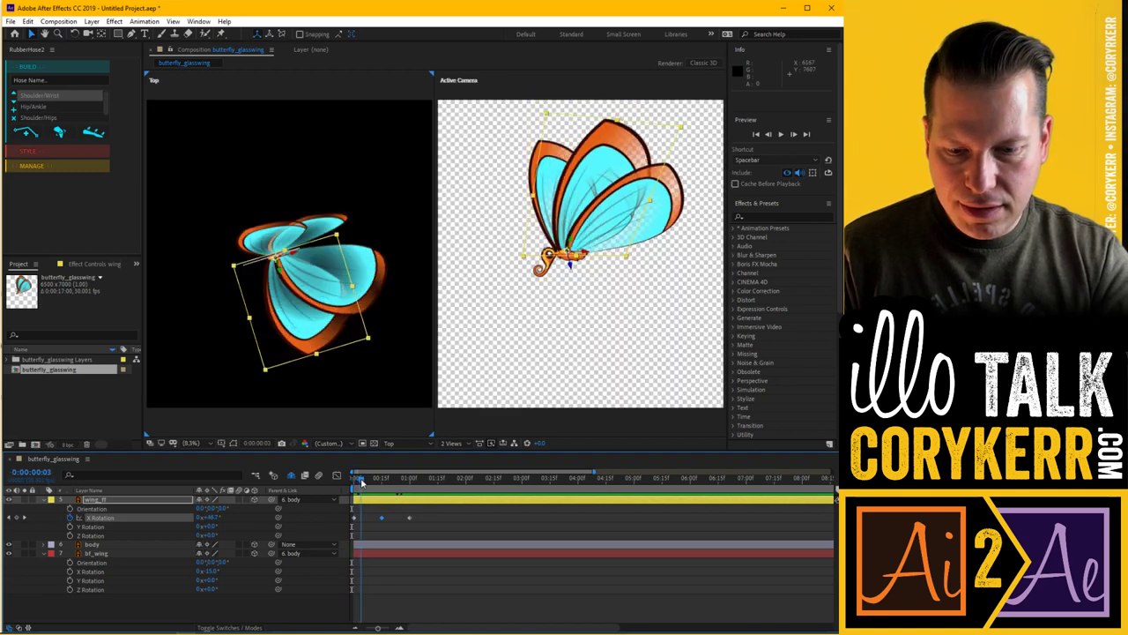
drag(361, 483, 352, 522)
key(Home)
- Apply Easy Ease to all three X Rotation keyframes of the wing_ff layer
click(409, 518)
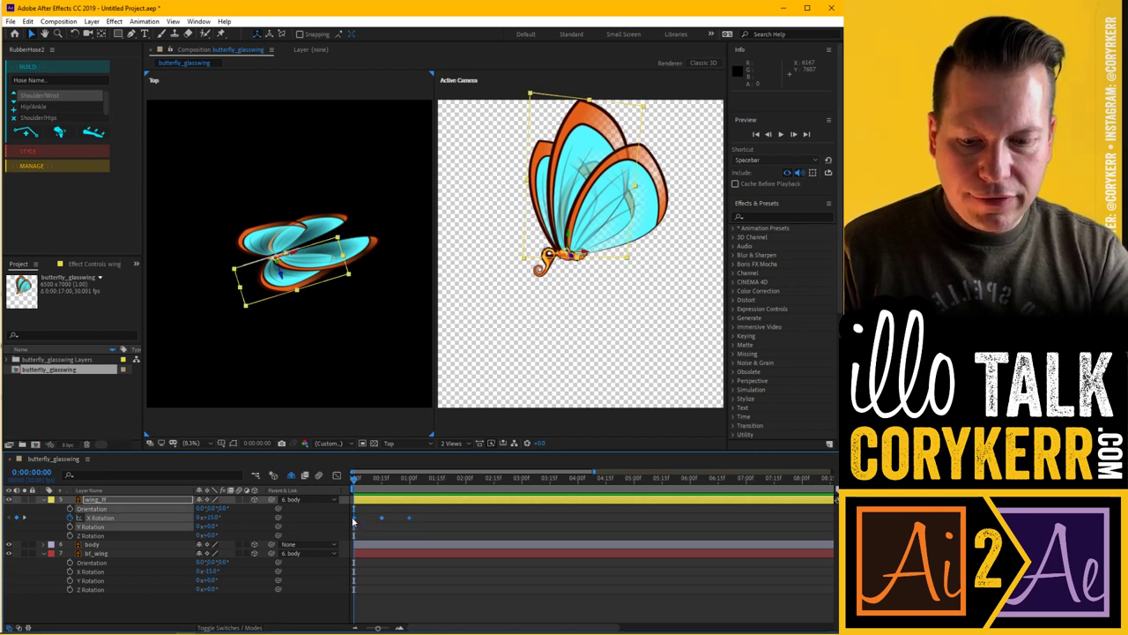
right_click(410, 520)
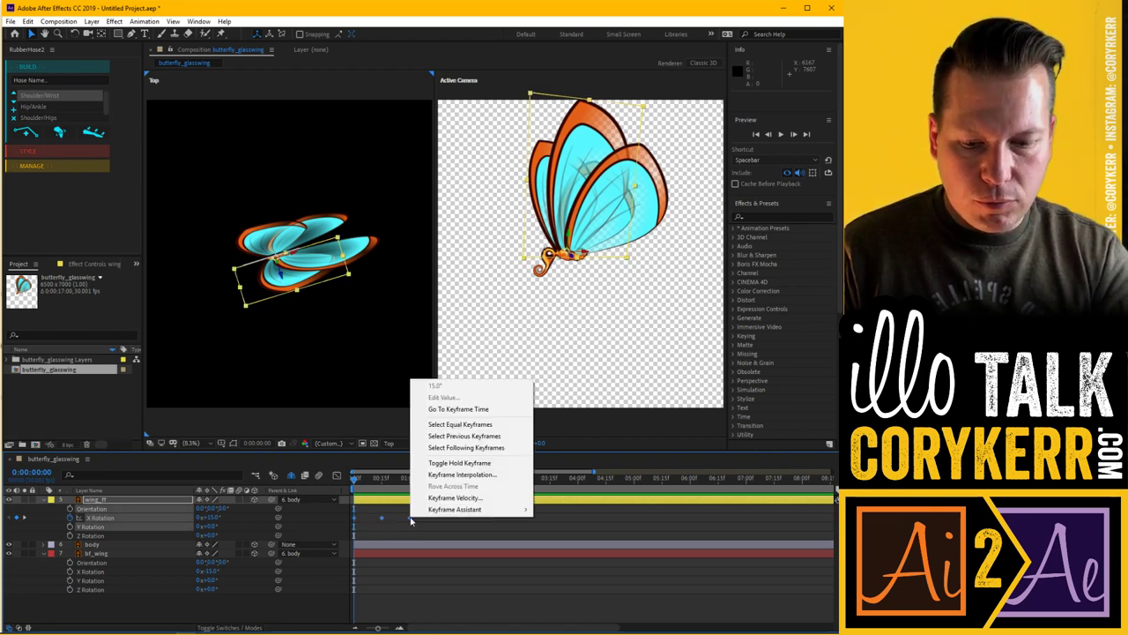
mouse_move(459, 510)
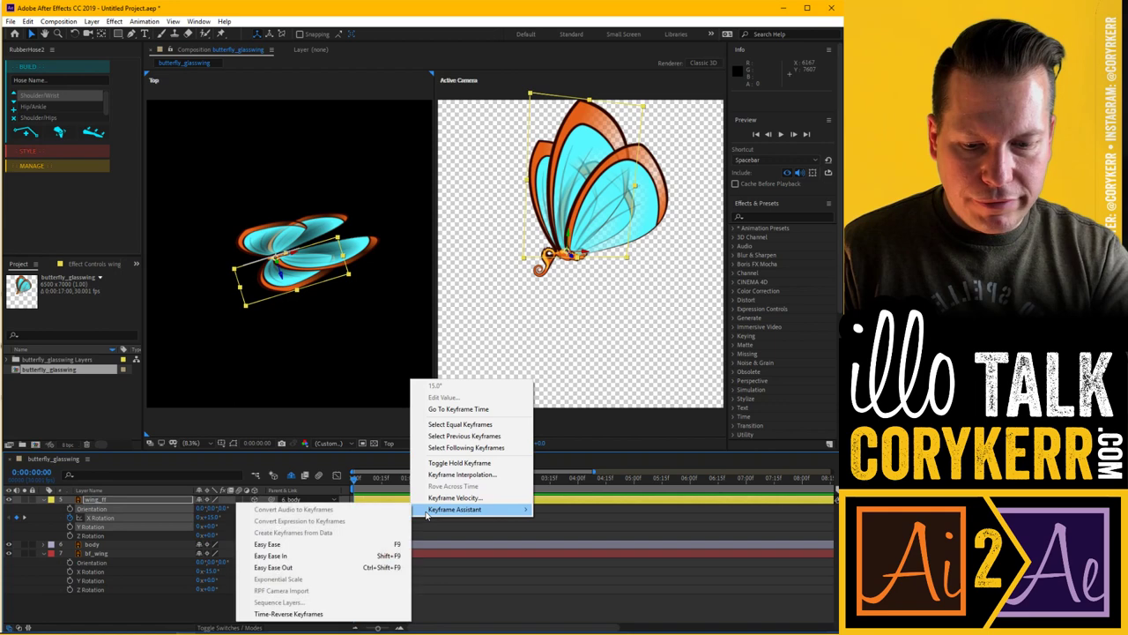
click(353, 547)
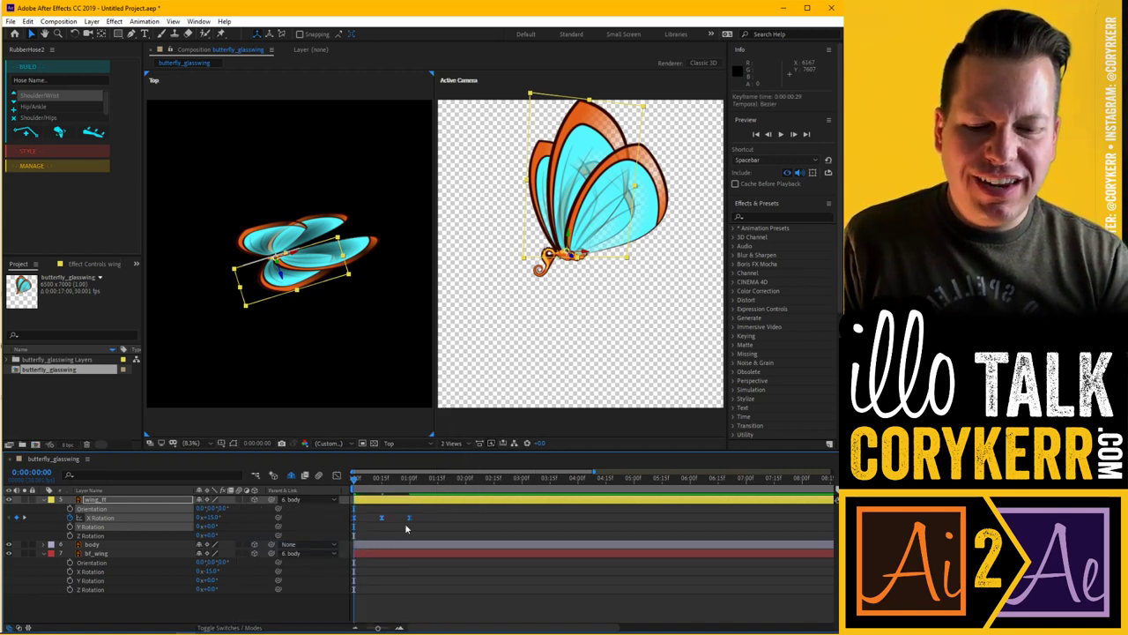
- Scrub through and play back the eased wing_ff motion
drag(355, 481, 377, 490)
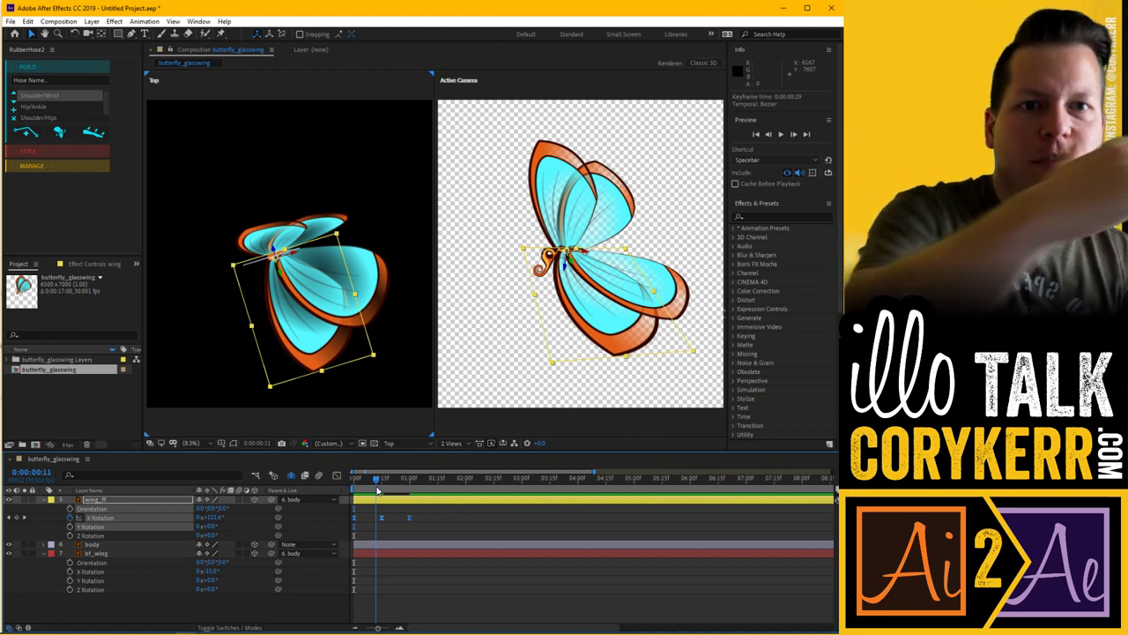
drag(378, 491, 348, 498)
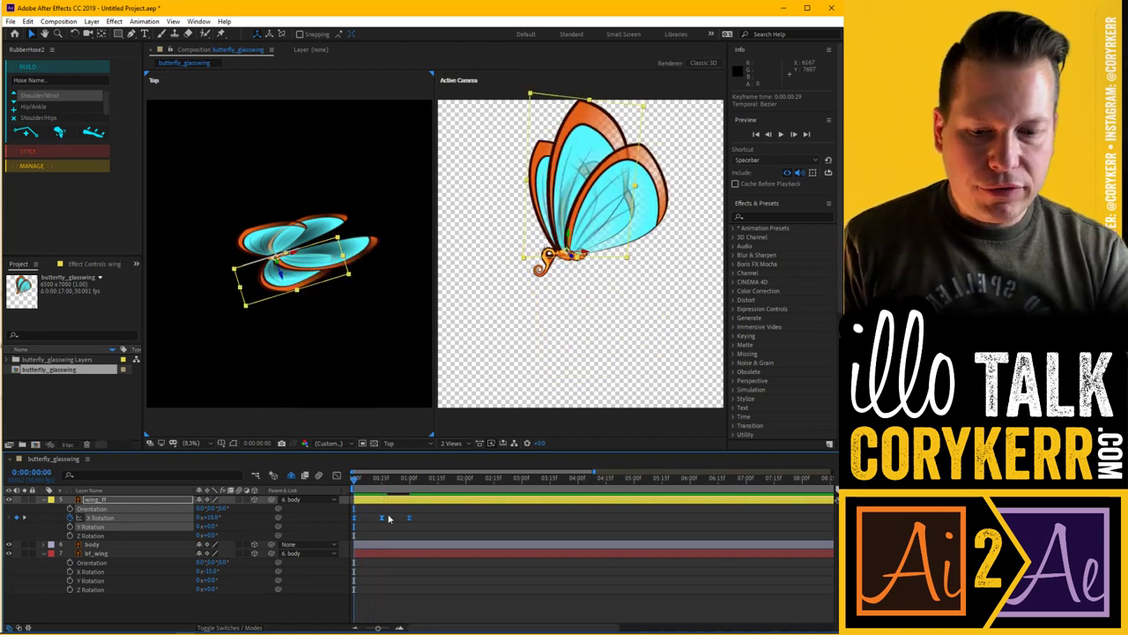
key(space)
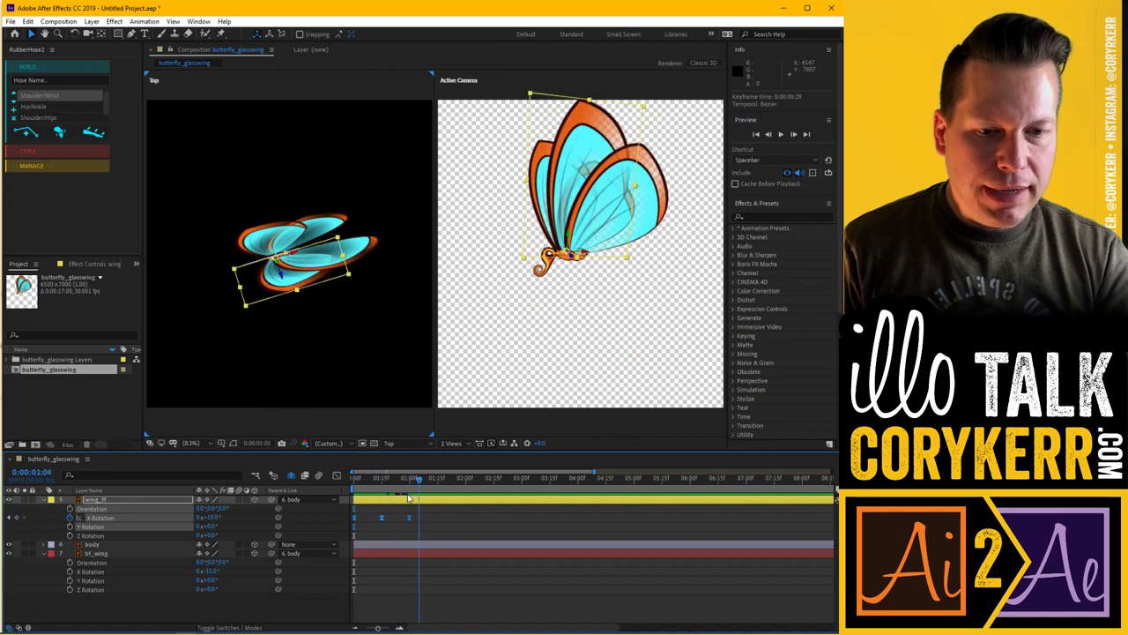
key(space)
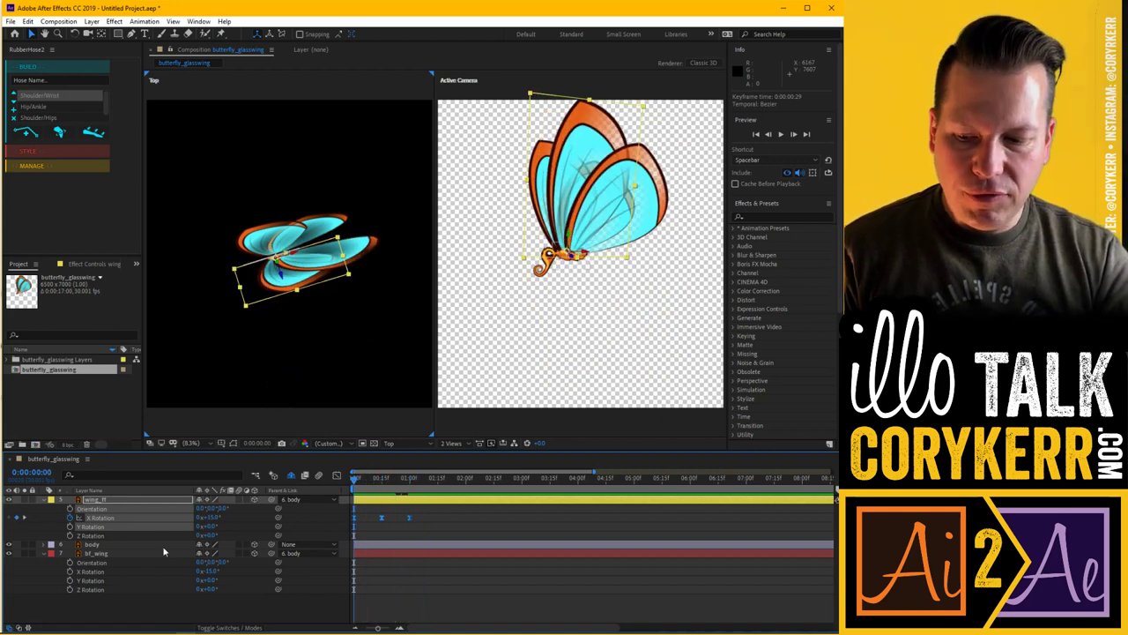
- Add an expression to the bf_wing layer's X Rotation that references the wing_ff layer's X Rotation
click(92, 553)
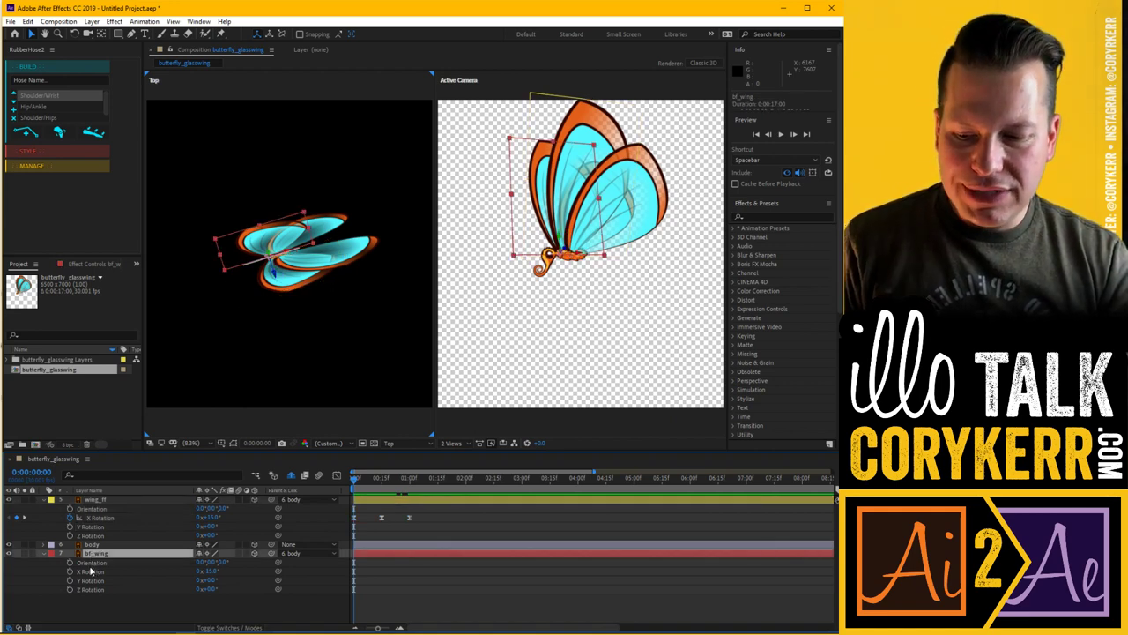
click(90, 573)
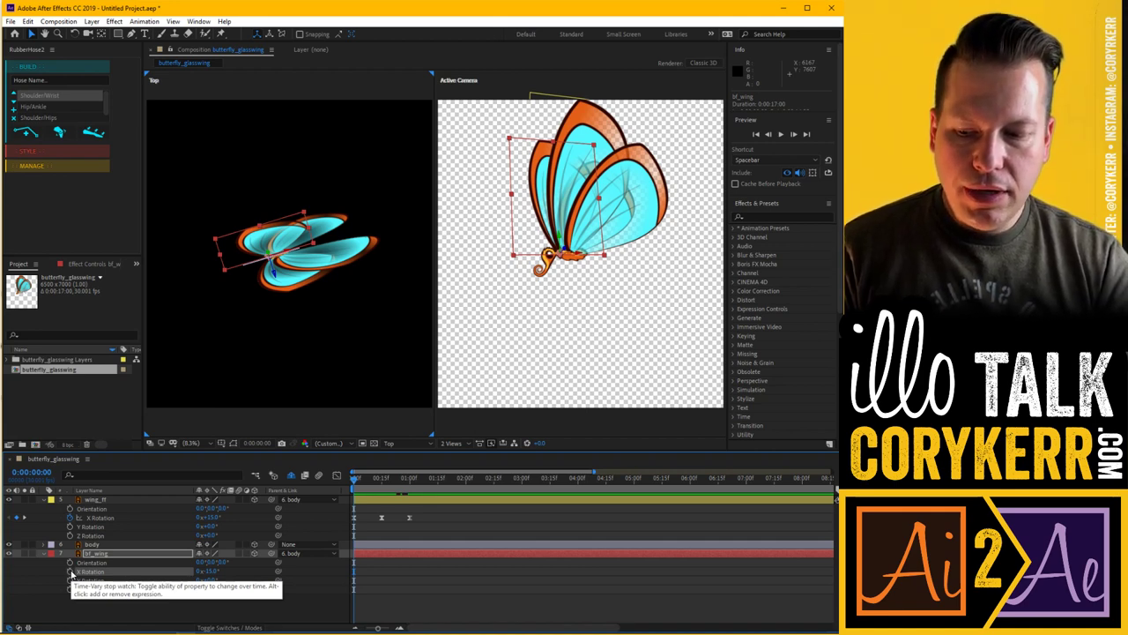
alt+click(71, 572)
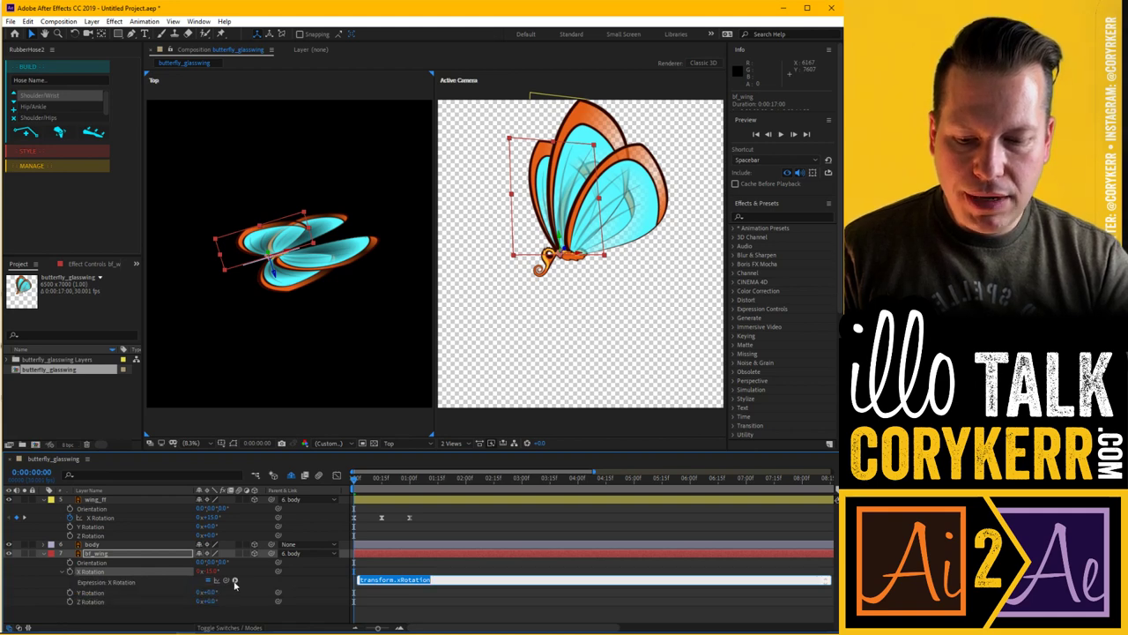
click(235, 581)
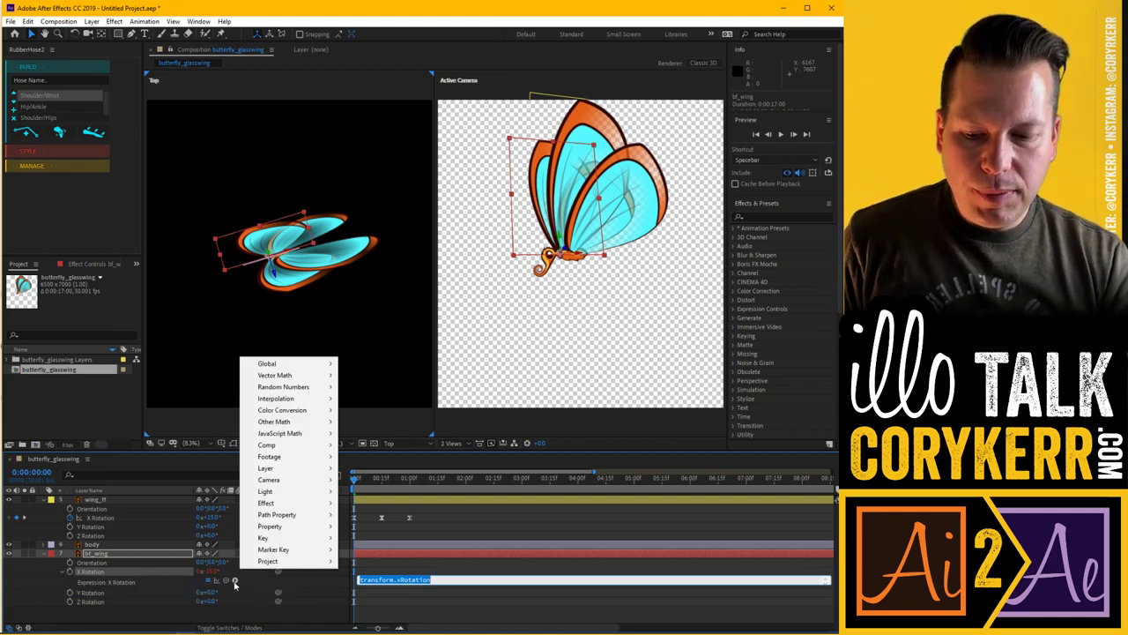
mouse_move(273, 537)
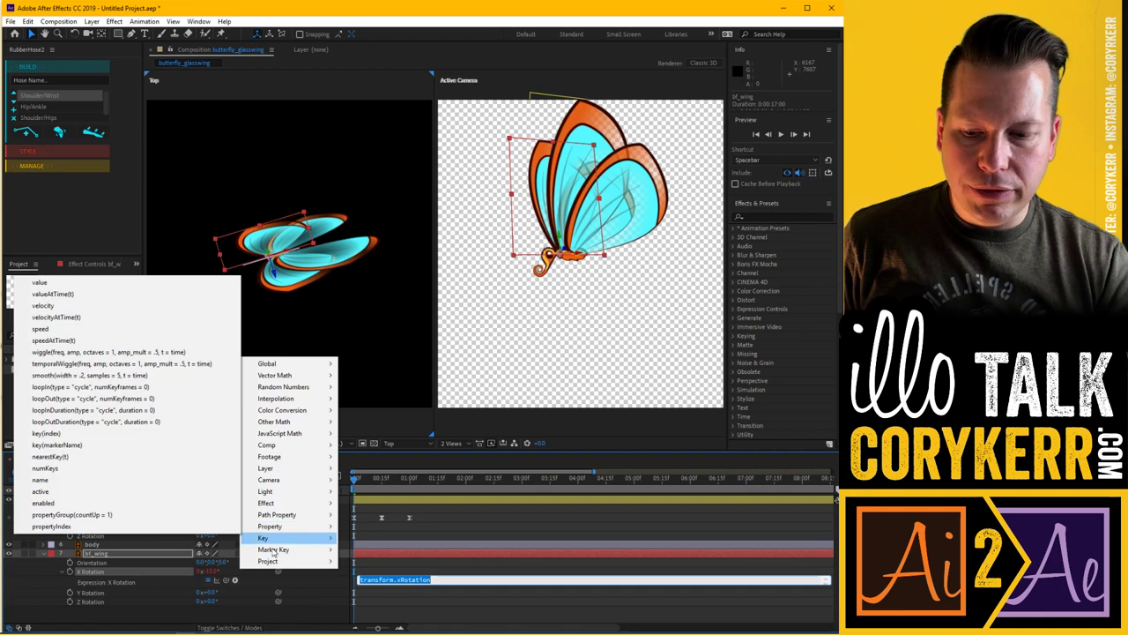
key(Escape)
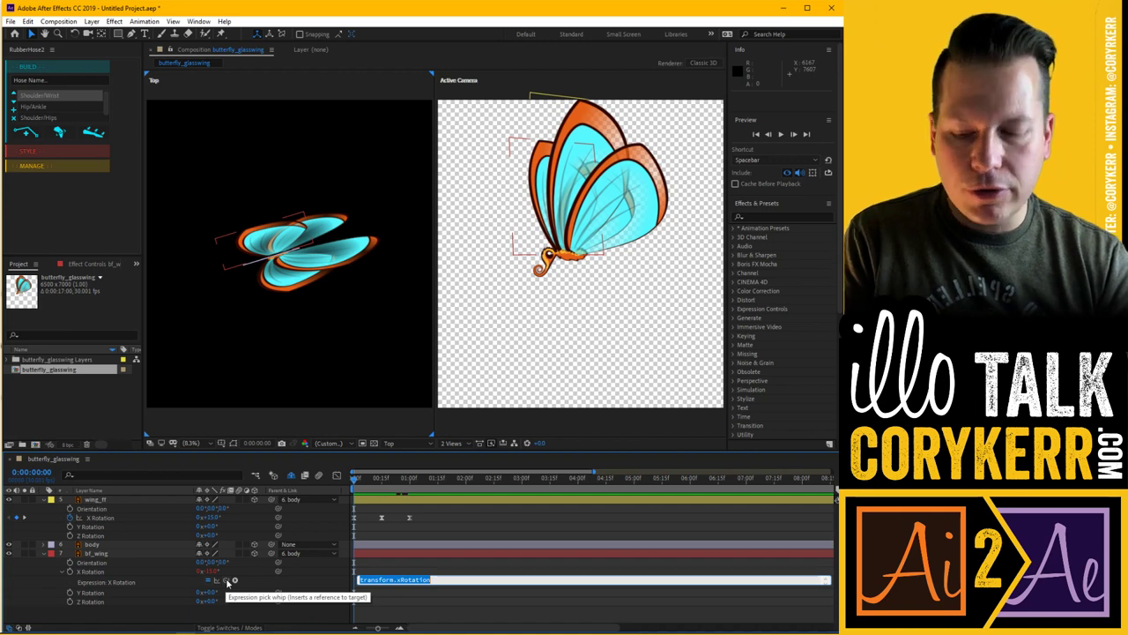
drag(228, 581, 135, 521)
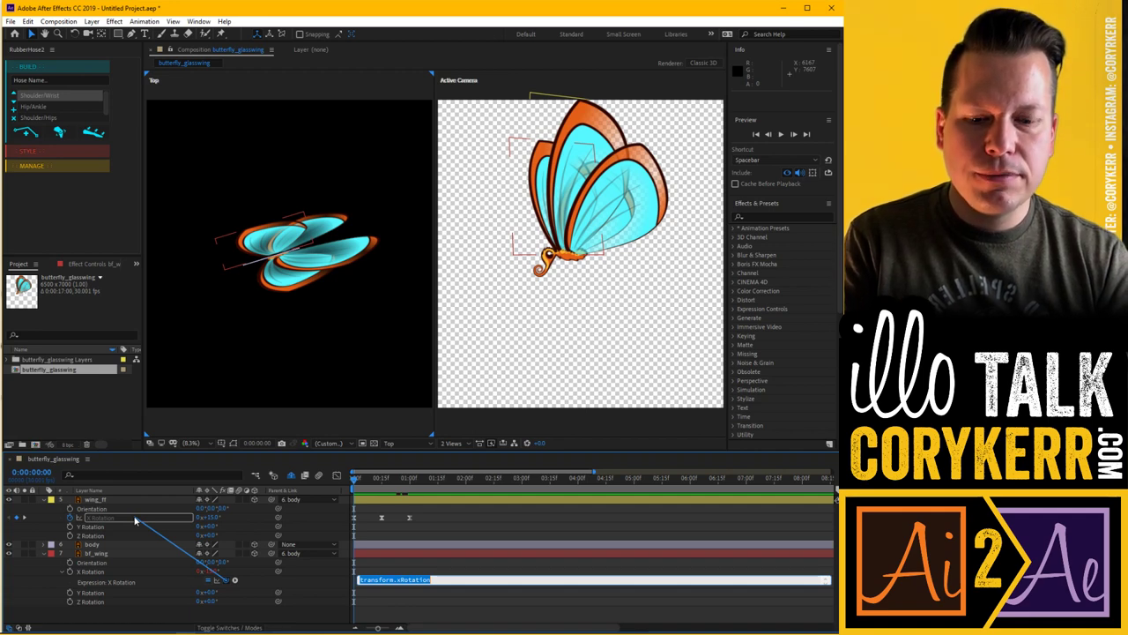
drag(135, 520, 135, 520)
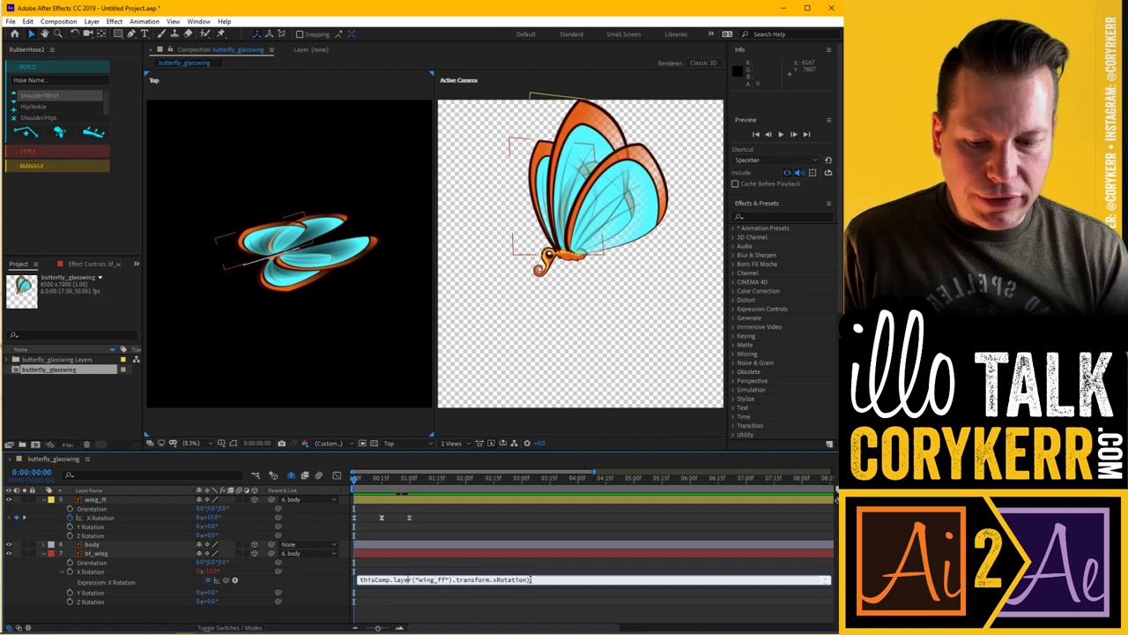
- Wrap the bf_wing X Rotation expression in parentheses and multiply it by (-1) to mirror the front wing's motion
key(Home)
text(()
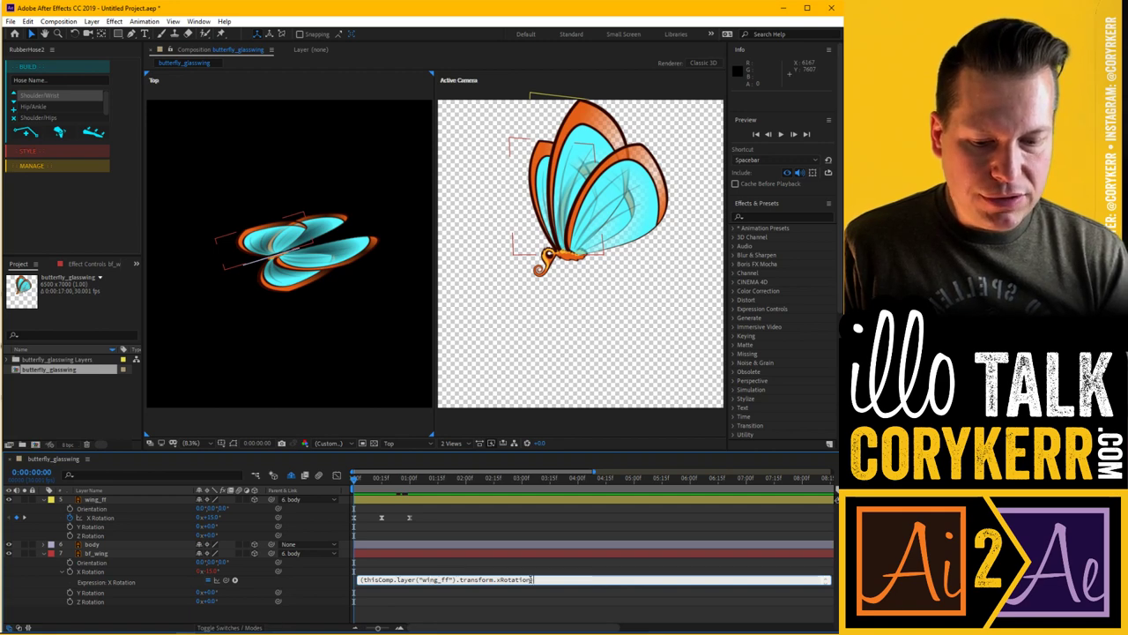
text()*()
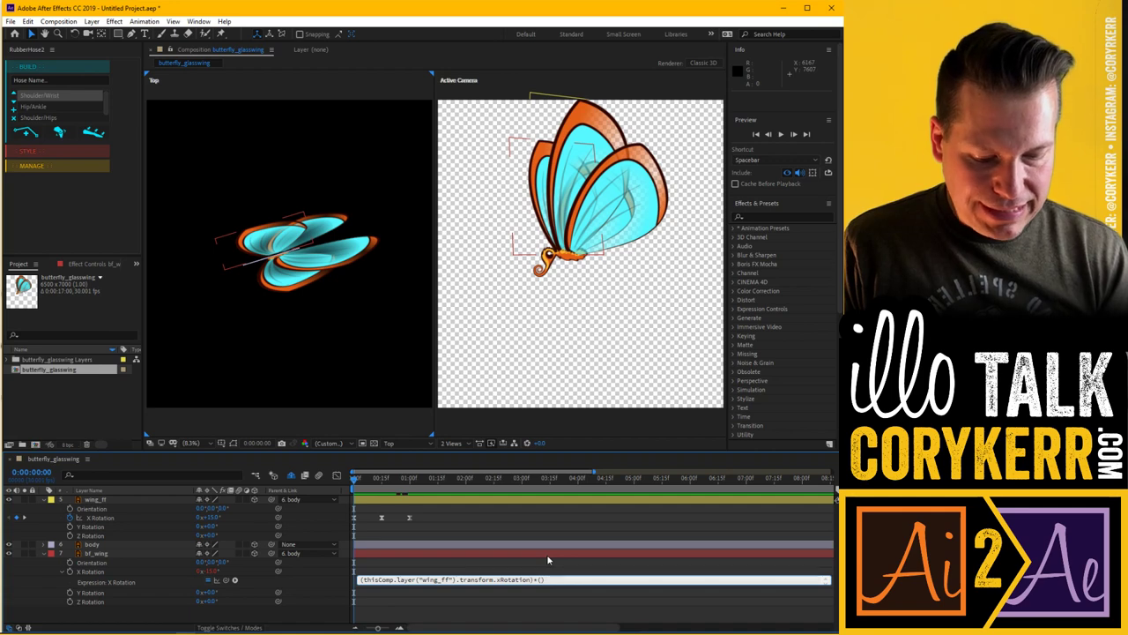
text(-1)
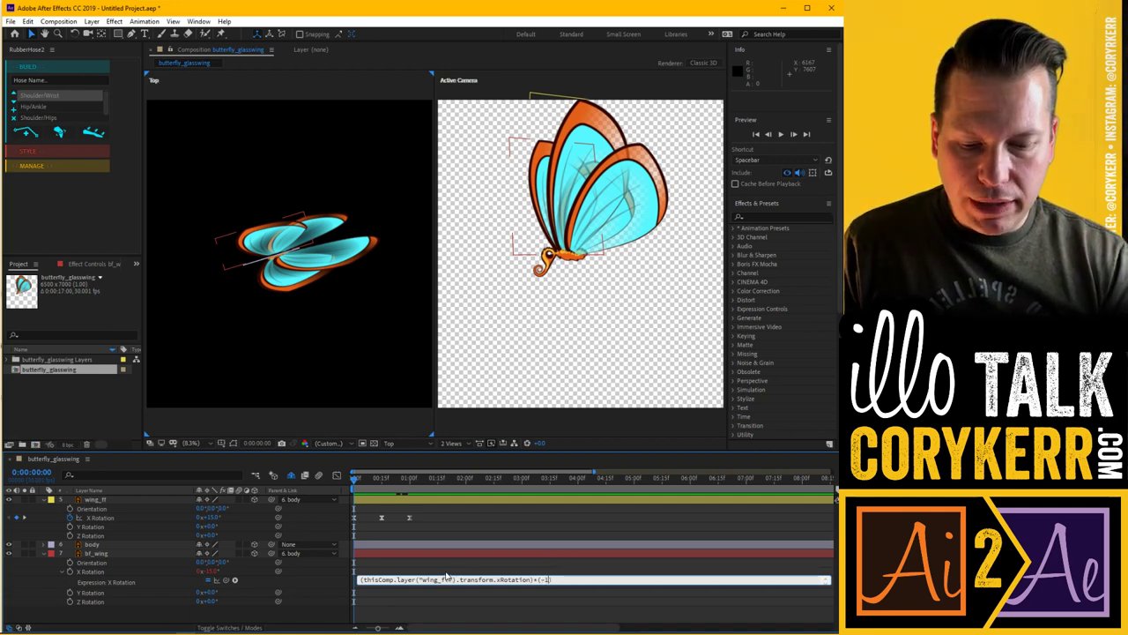
key(KP_Enter)
- Play back the animation from the start to check both wings flapping in opposite directions
mouse_move(353, 481)
mouse_down()
mouse_move(410, 492)
mouse_move(347, 500)
mouse_up()
key(space)
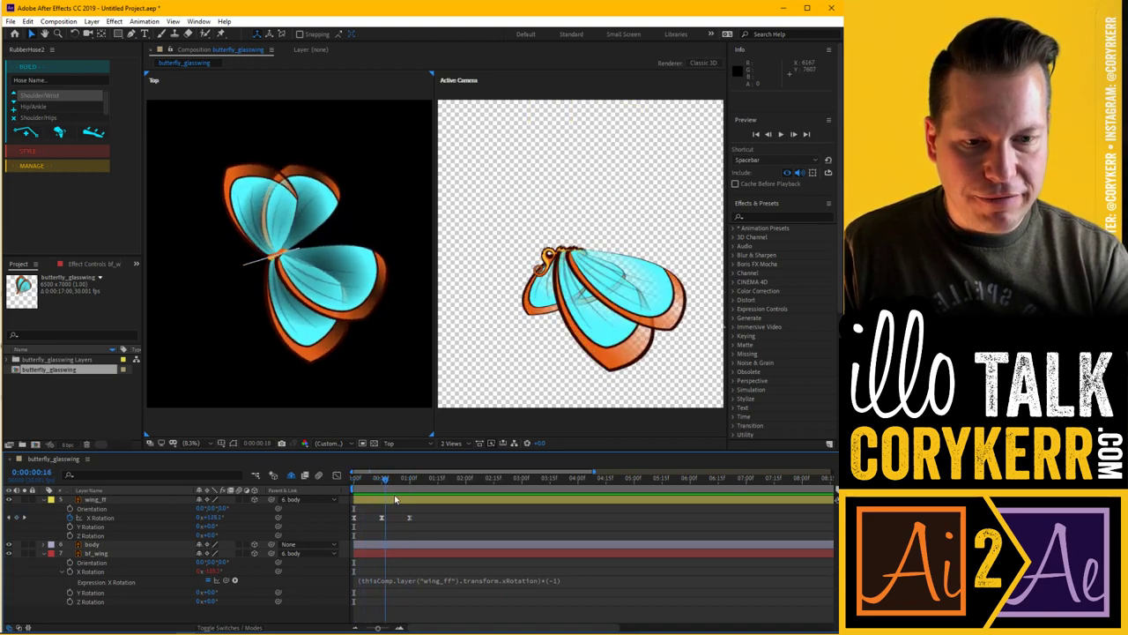
key(space)
key(space)
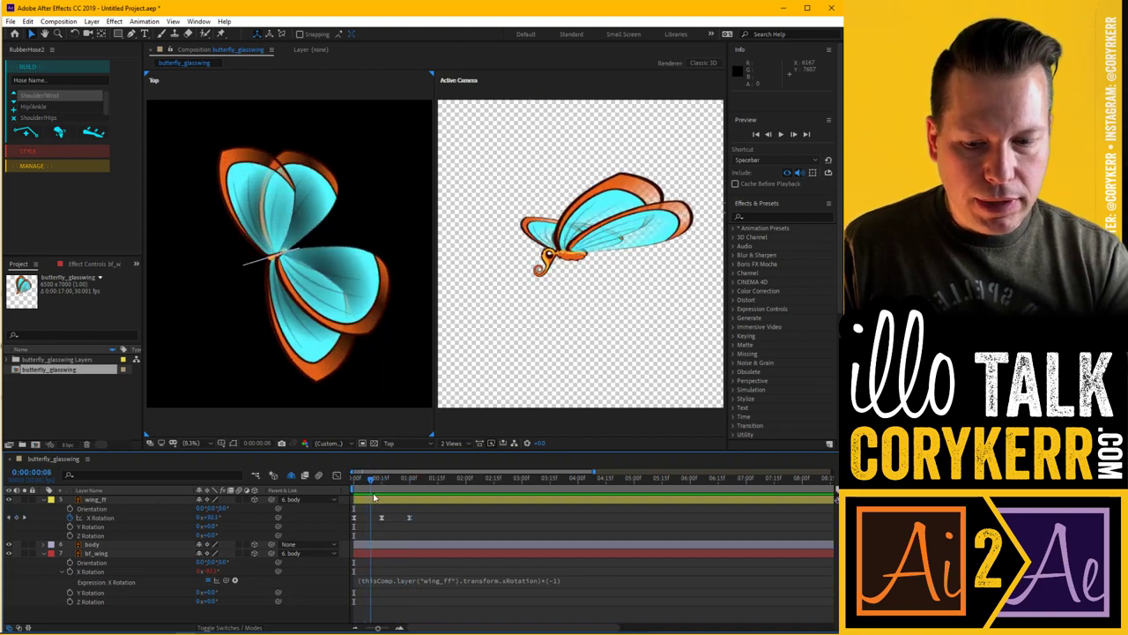
- Replay the mirrored wing flapping and return the playhead to the start of the timeline
key(space)
key(space)
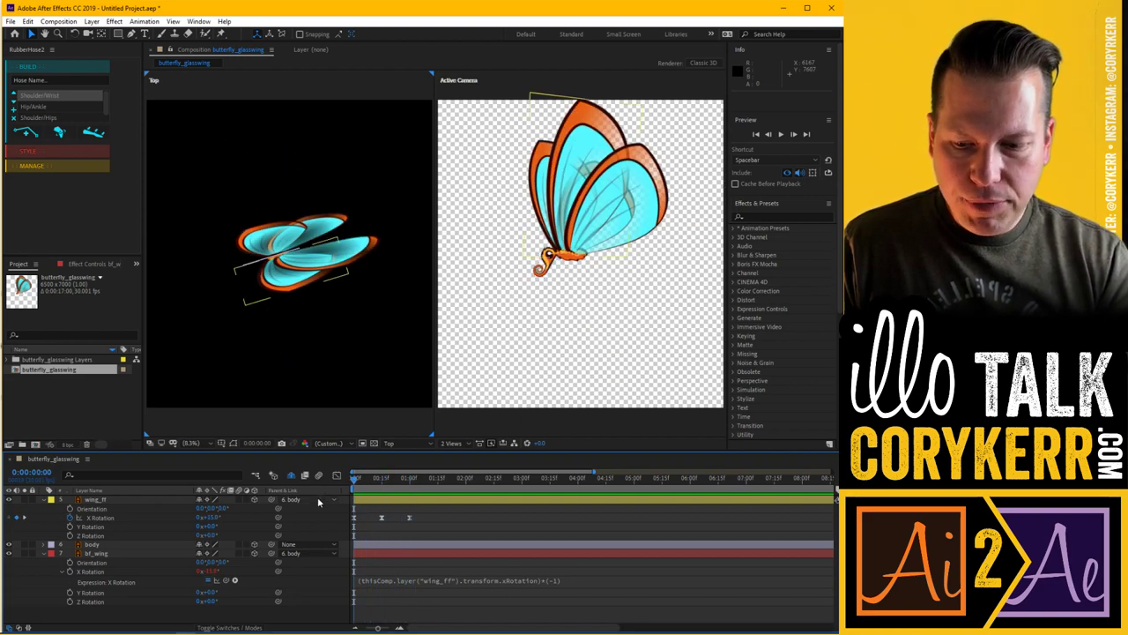
key(space)
mouse_move(355, 483)
mouse_down()
mouse_move(679, 494)
mouse_move(355, 486)
mouse_up()
- Add a loopIn(type = "cycle", numKeyframes = 0) expression to wing_ff's X Rotation and preview the motion past the last keyframe
click(147, 518)
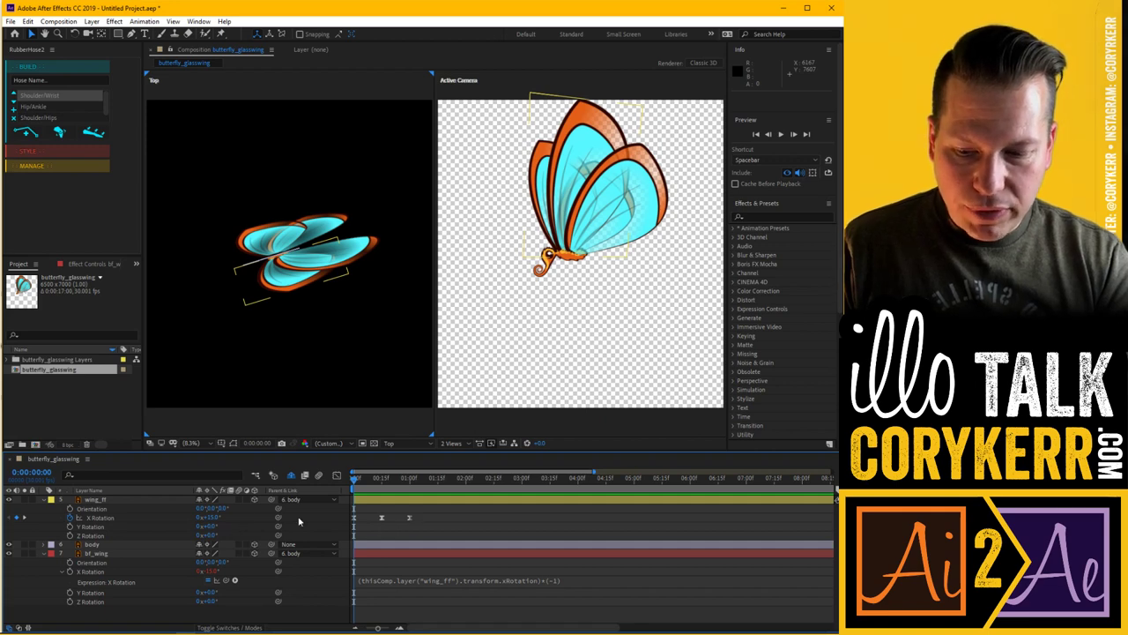
alt+click(71, 518)
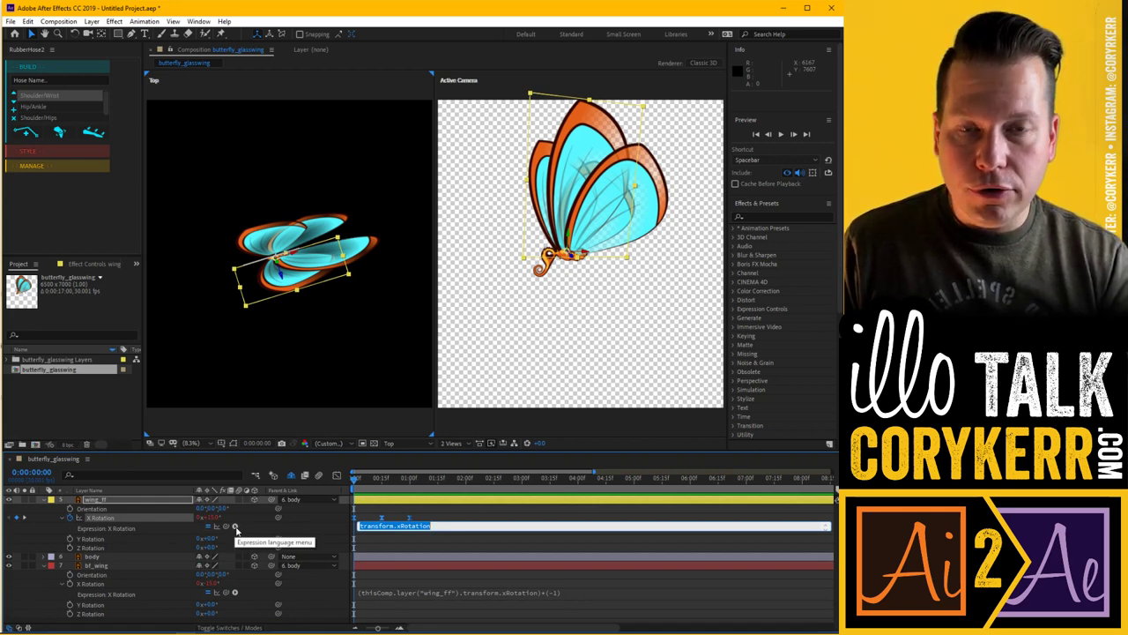
click(234, 526)
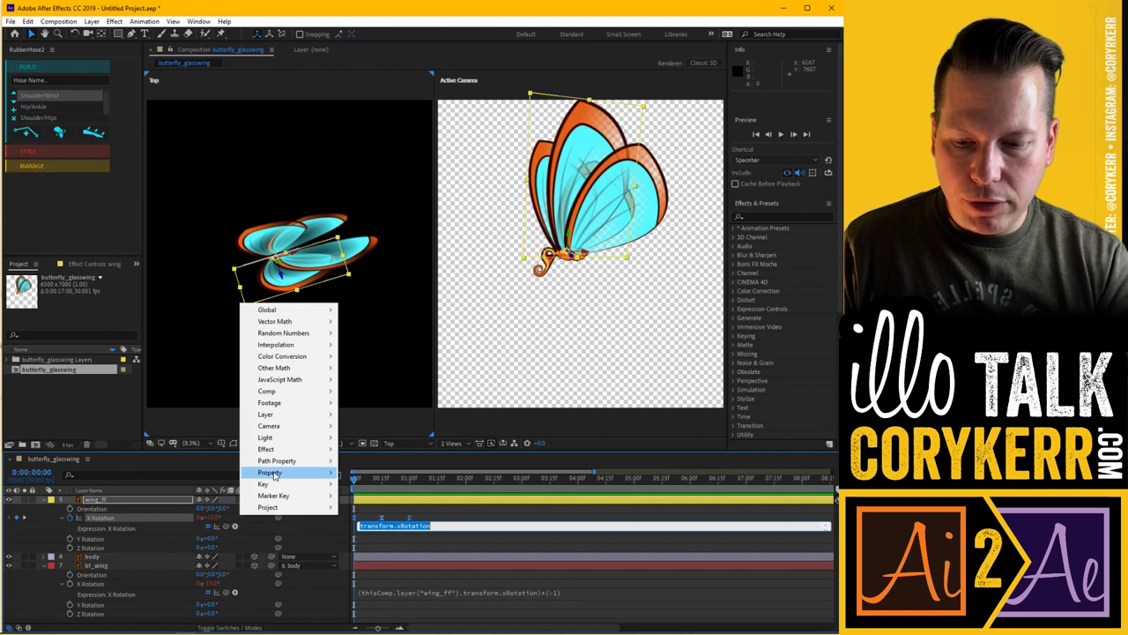
mouse_move(273, 474)
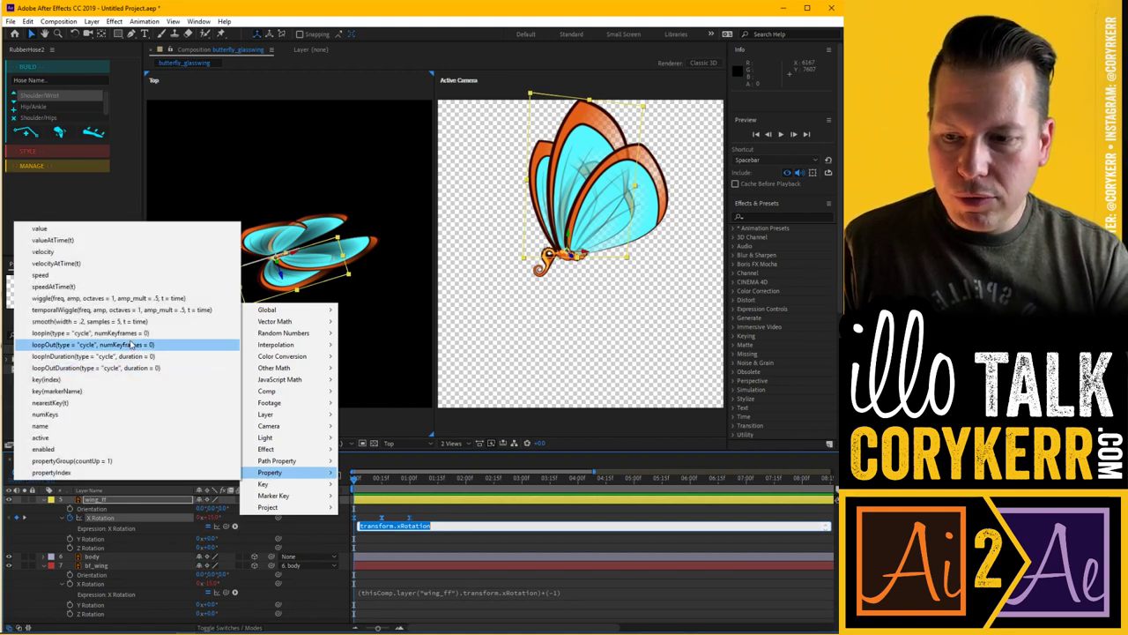
click(124, 333)
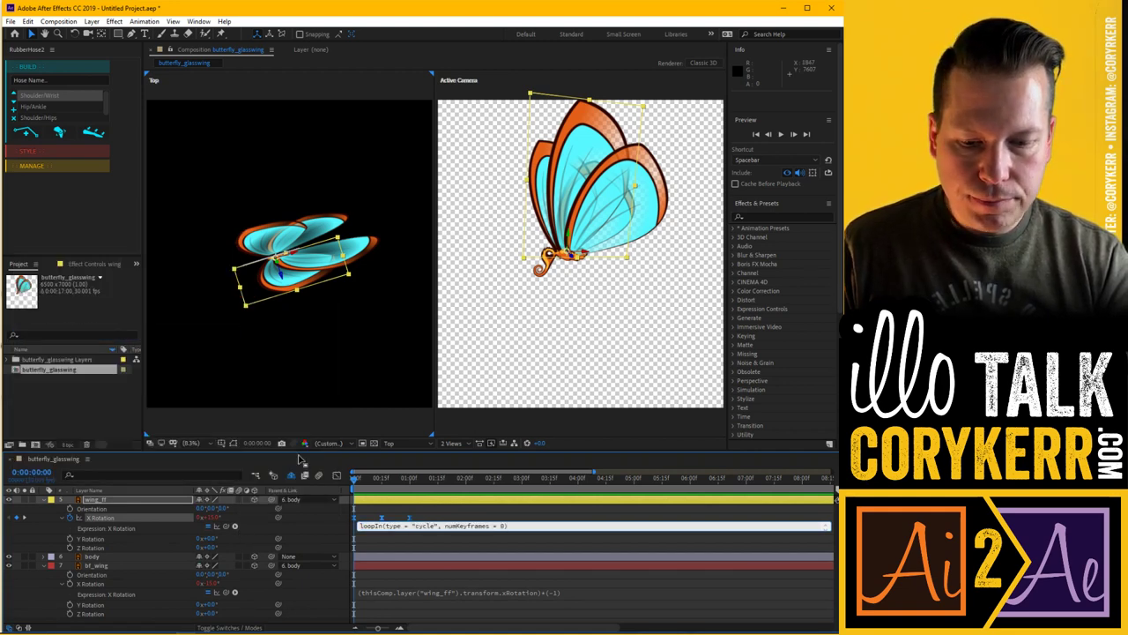
click(445, 520)
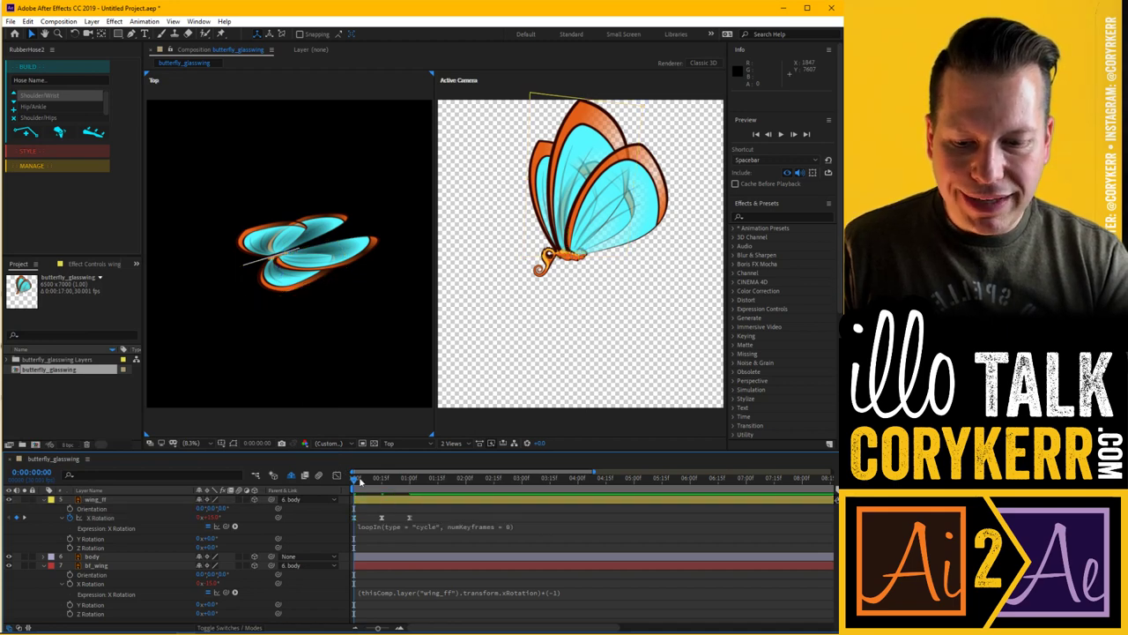
drag(360, 480, 424, 508)
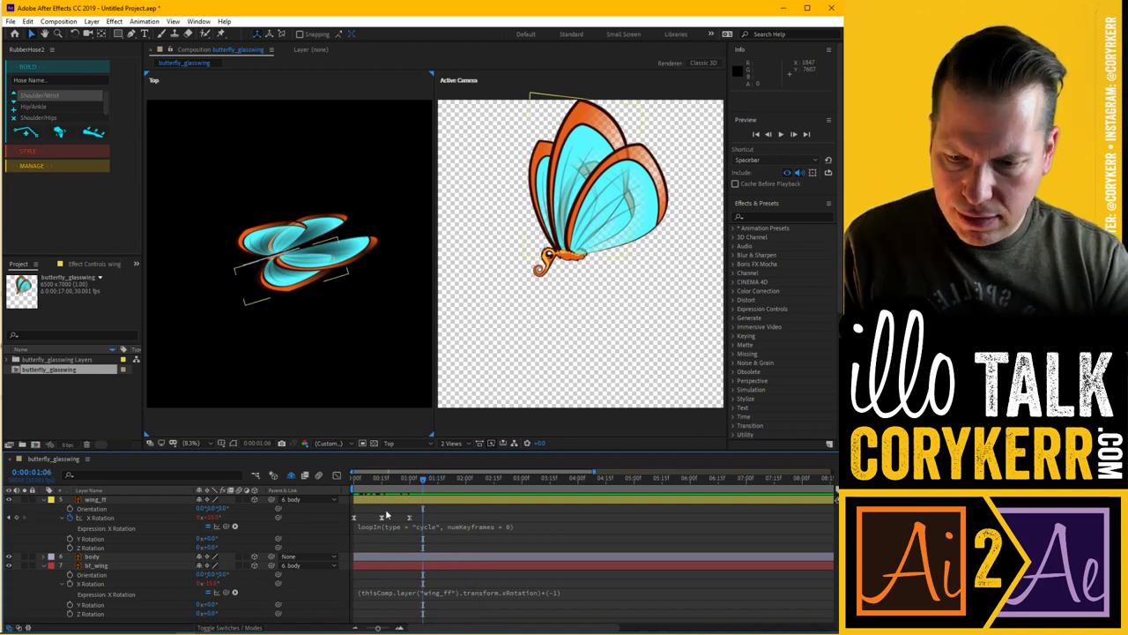
key(space)
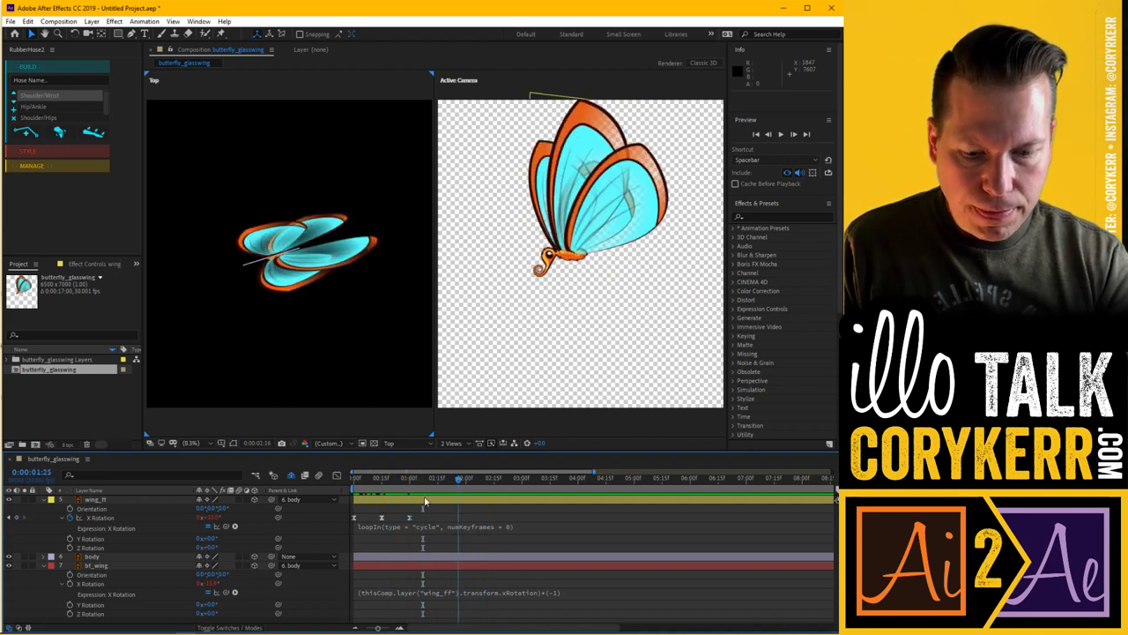
key(space)
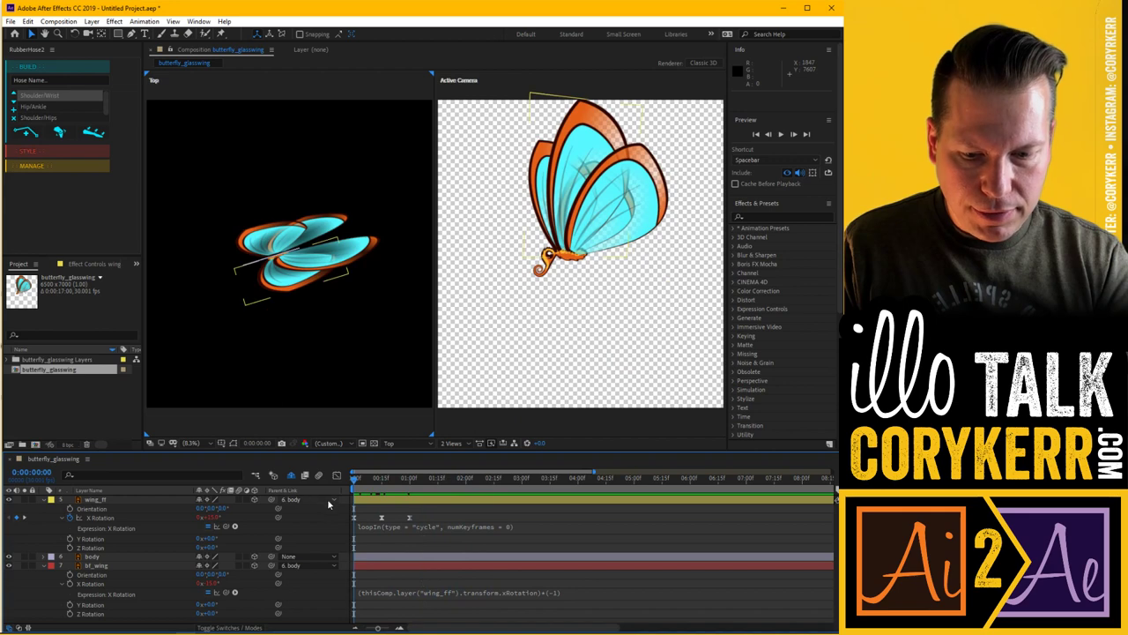
- Change loopIn to loopOut in wing_ff's X Rotation expression and preview the looping from the start
click(399, 526)
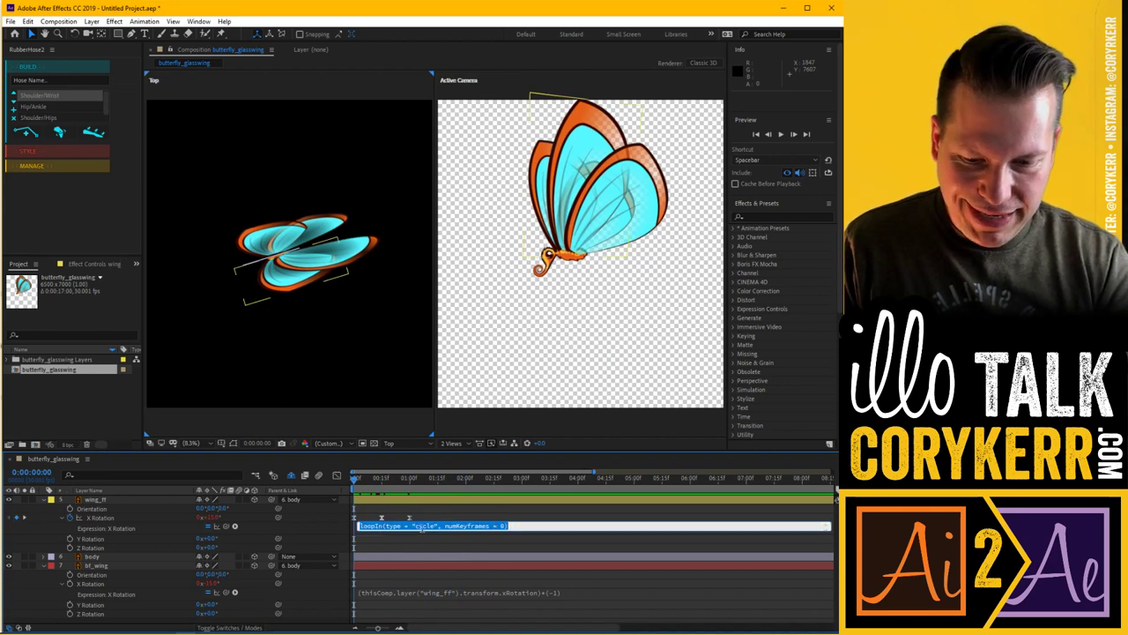
click(383, 526)
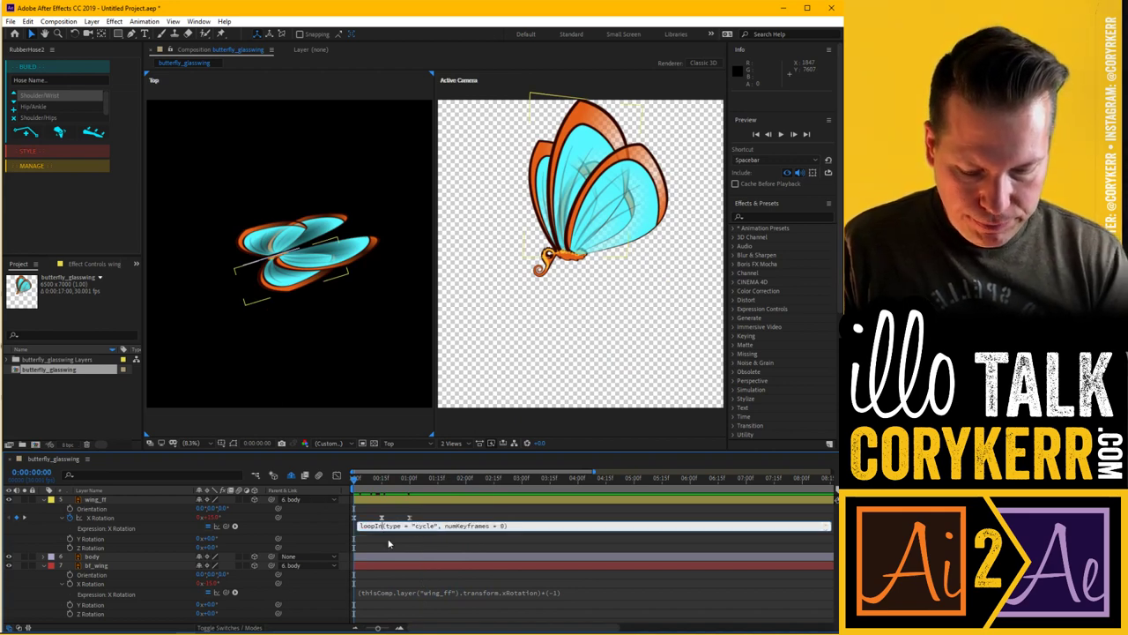
key(BackSpace)
key(BackSpace)
text(Out)
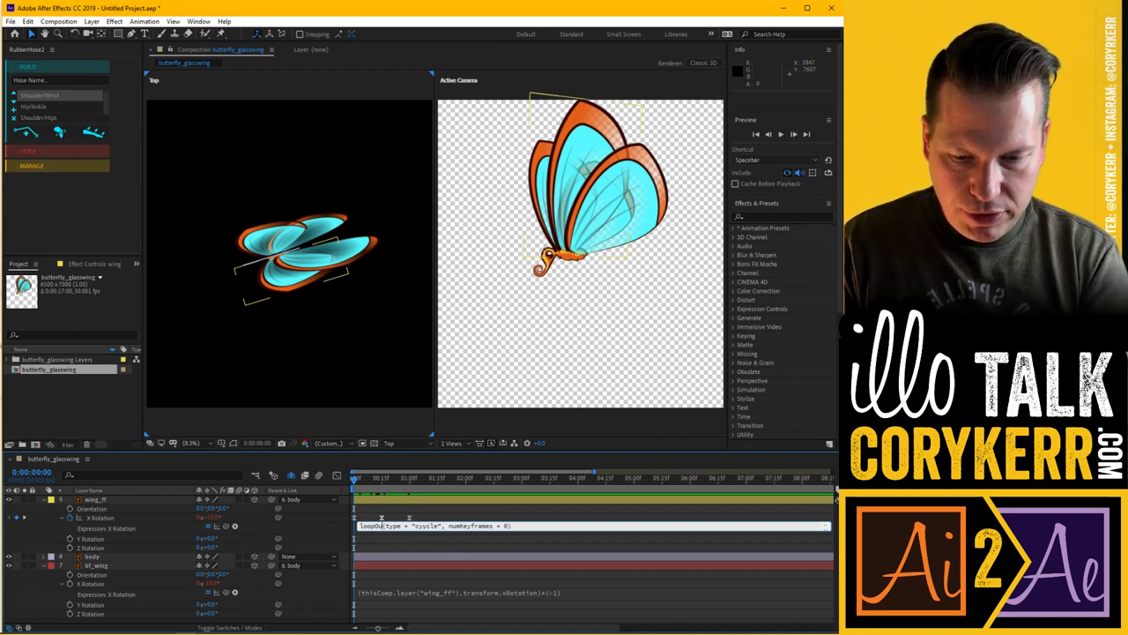
key(KP_Enter)
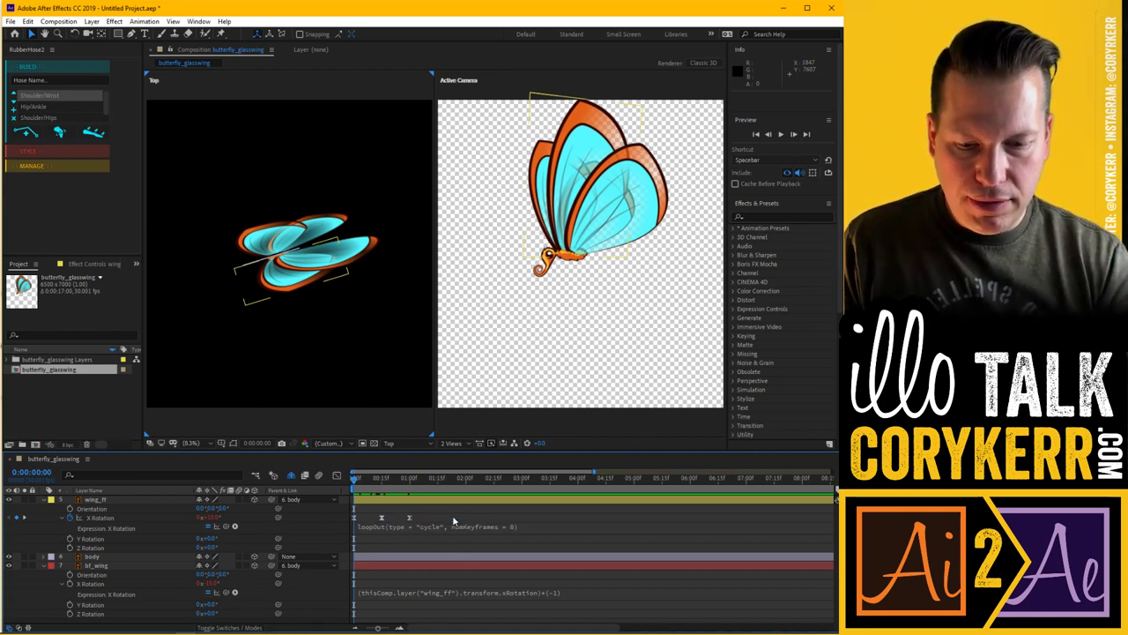
drag(356, 482, 307, 520)
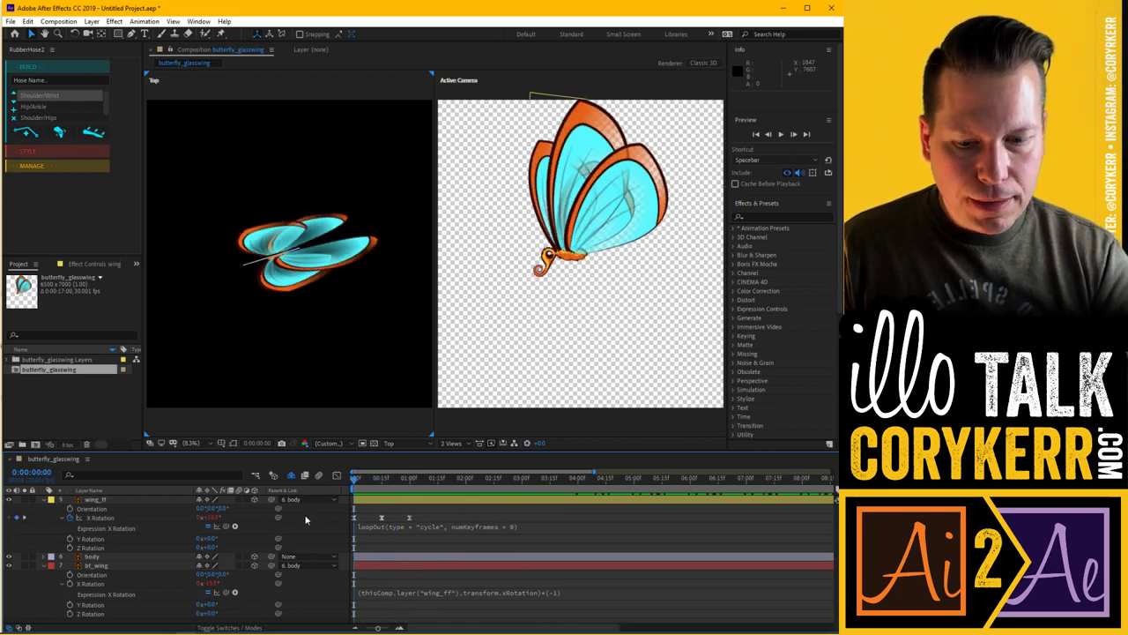
- Reveal the body layer's Position, lower the butterfly to a Y value of about 3780, and preview the animation
click(99, 557)
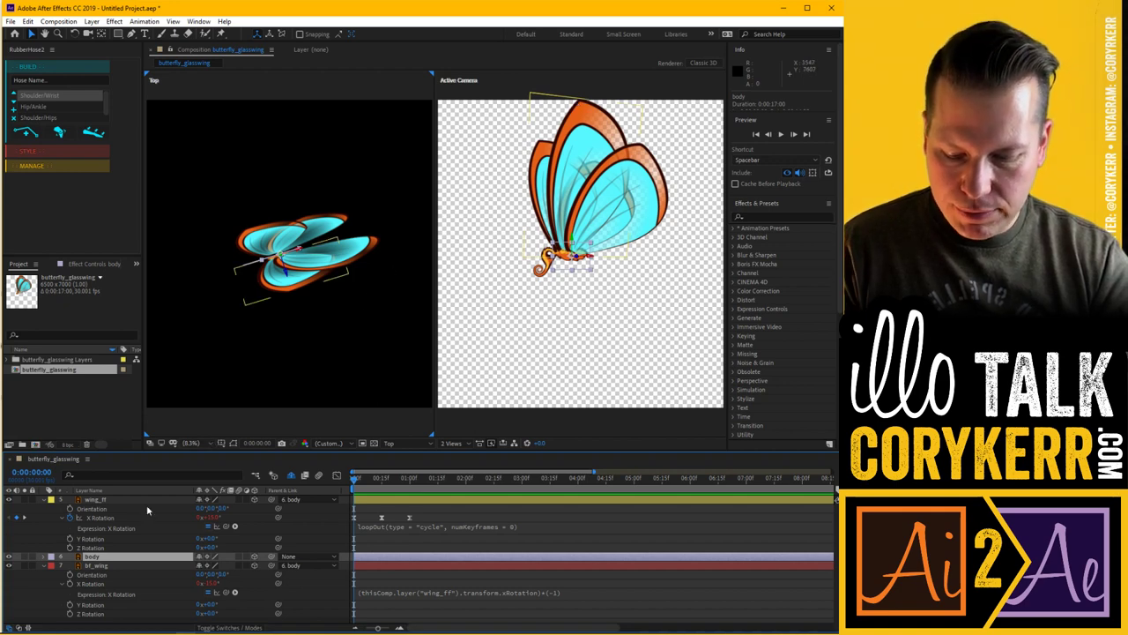
key(p)
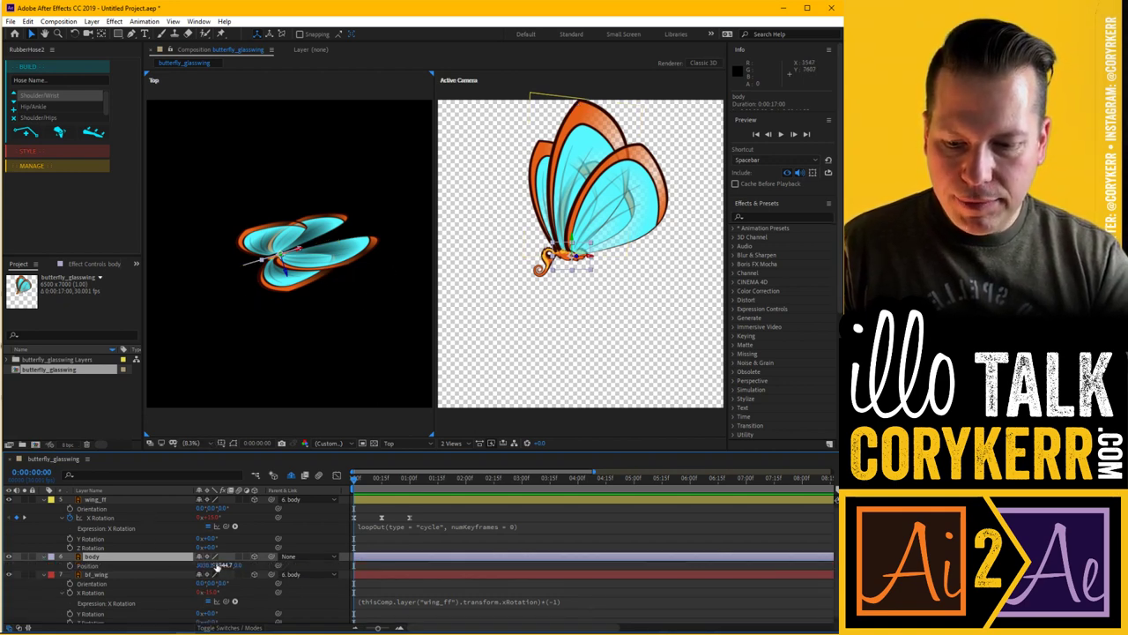
drag(220, 567, 352, 564)
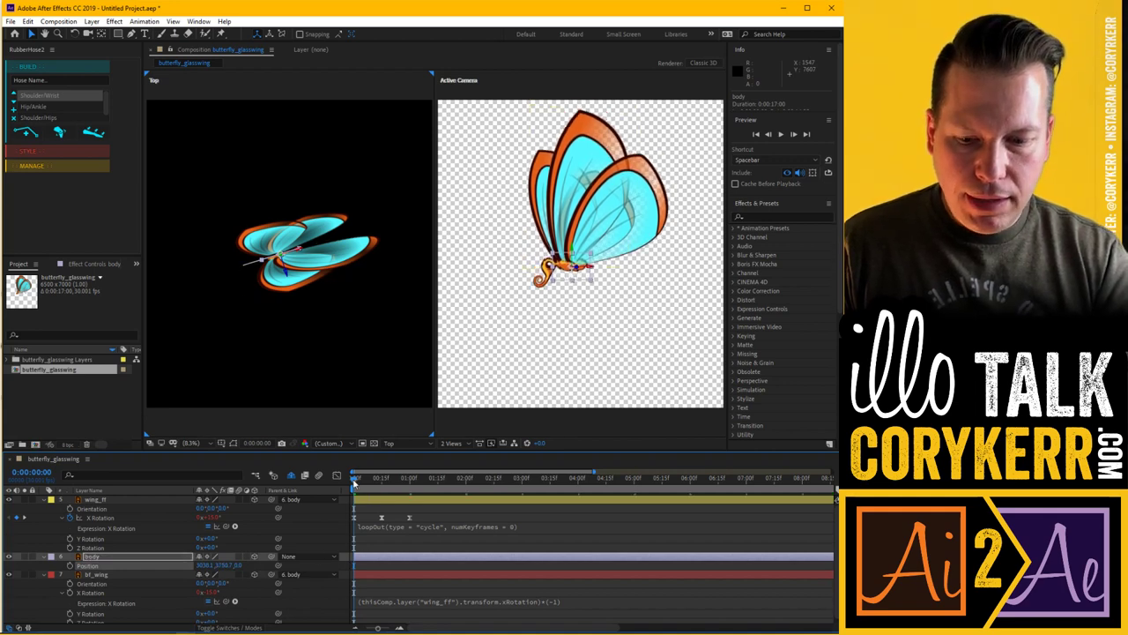
drag(354, 484, 316, 496)
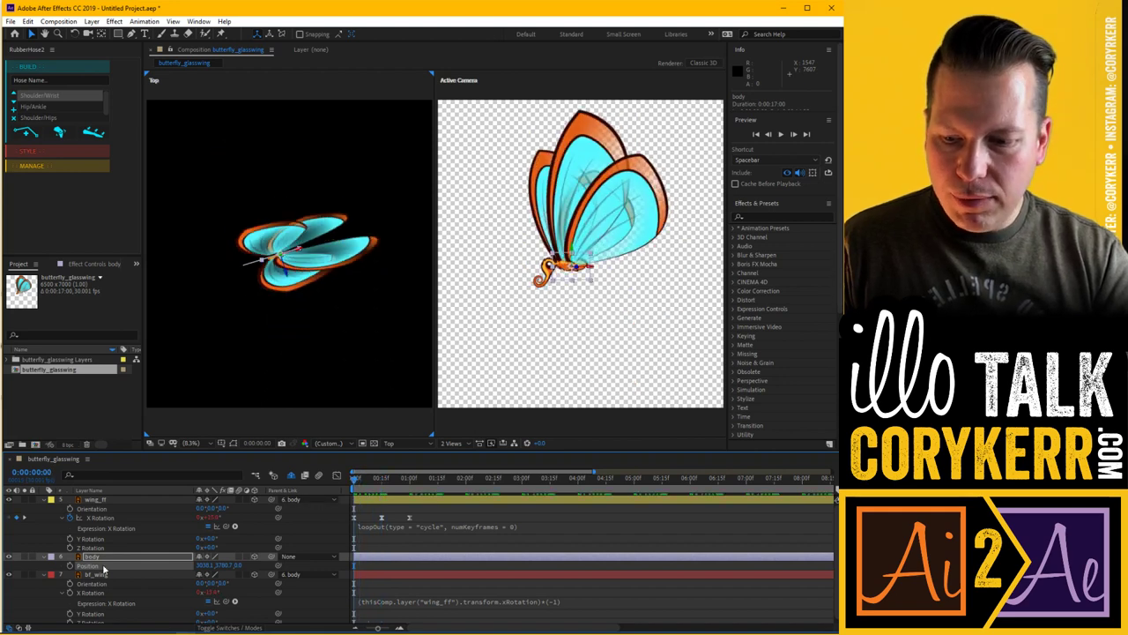
- Collapse the wing_ff and bf_wing properties and separate the body layer's Position into individual dimensions
click(46, 501)
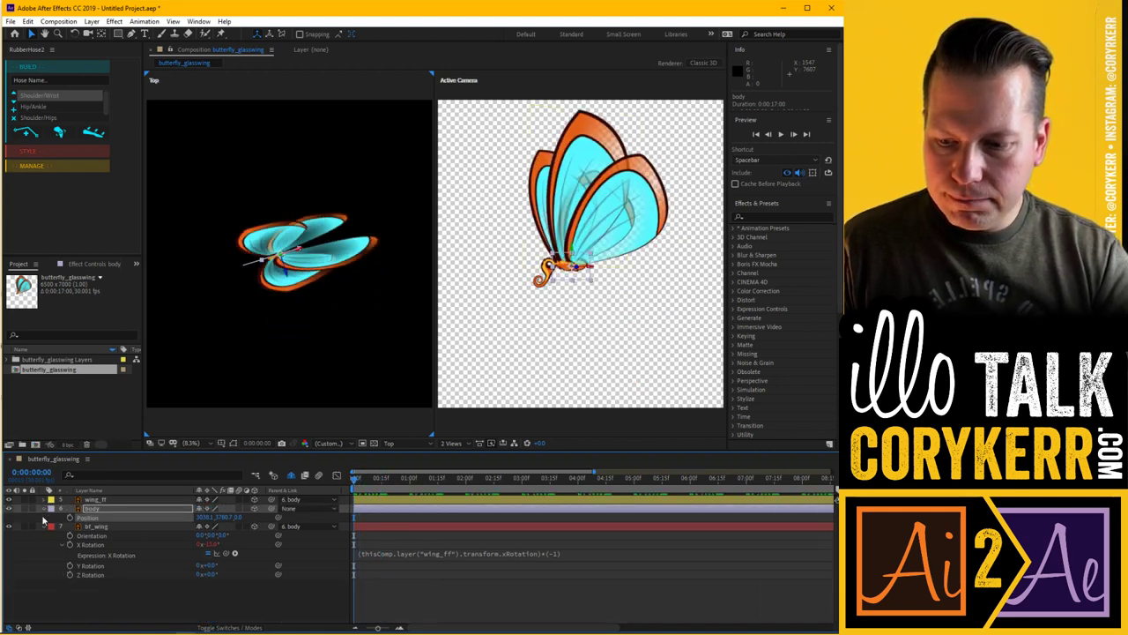
click(45, 528)
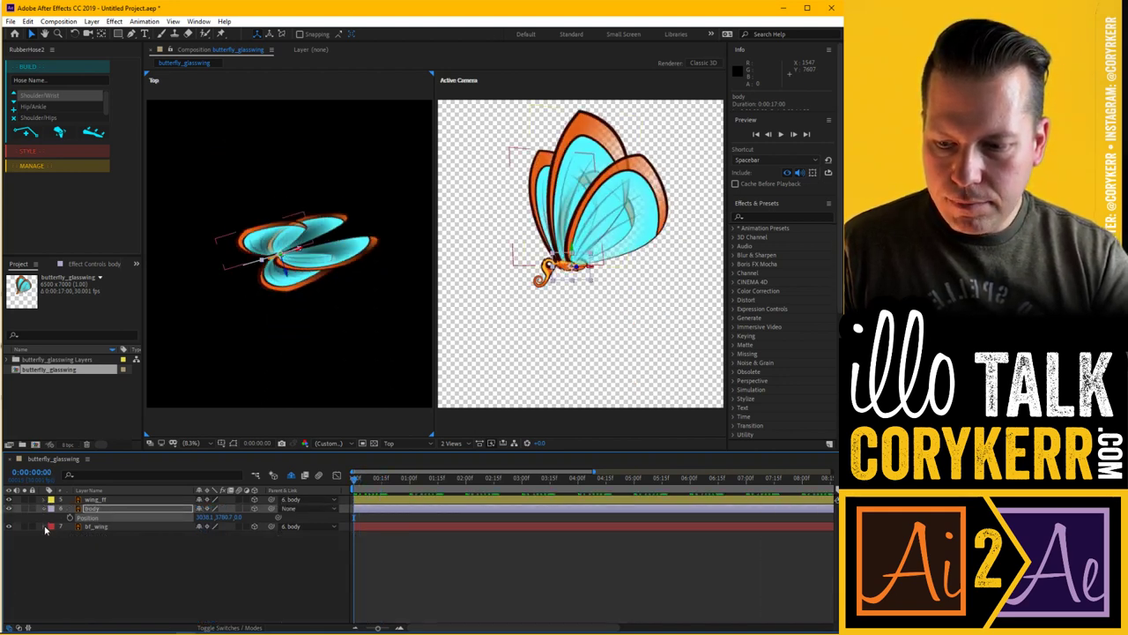
right_click(104, 518)
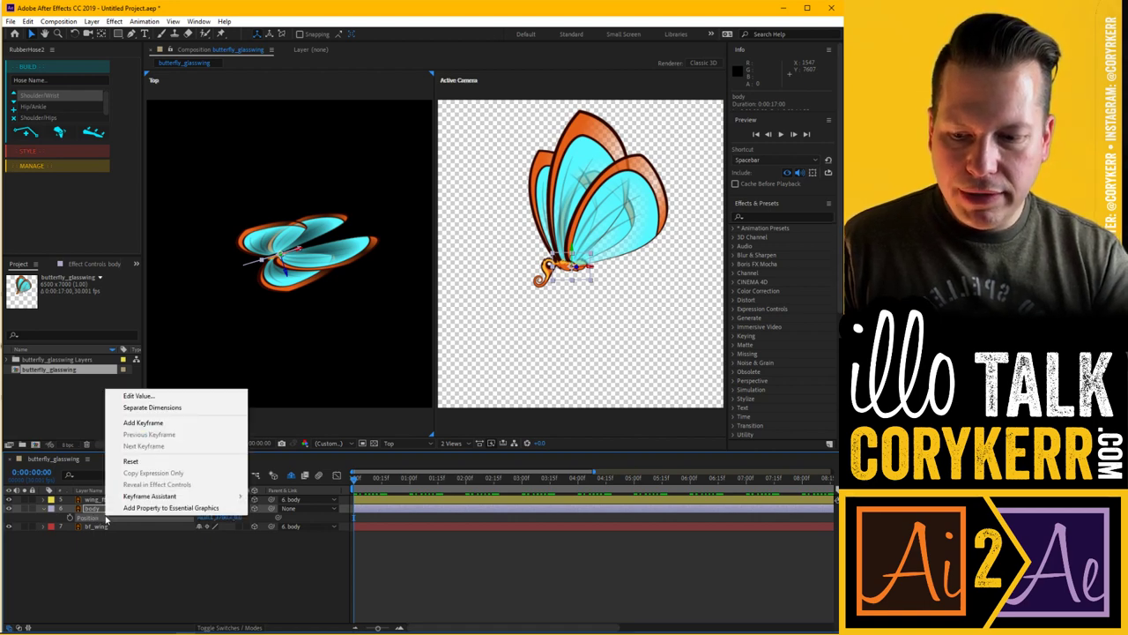
click(151, 408)
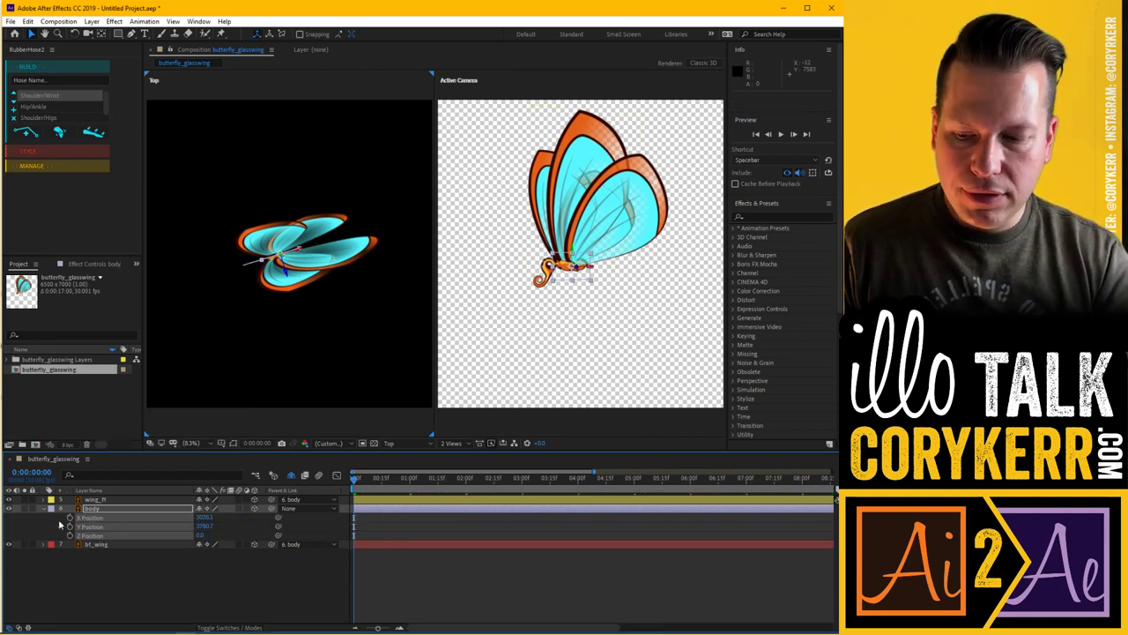
click(60, 525)
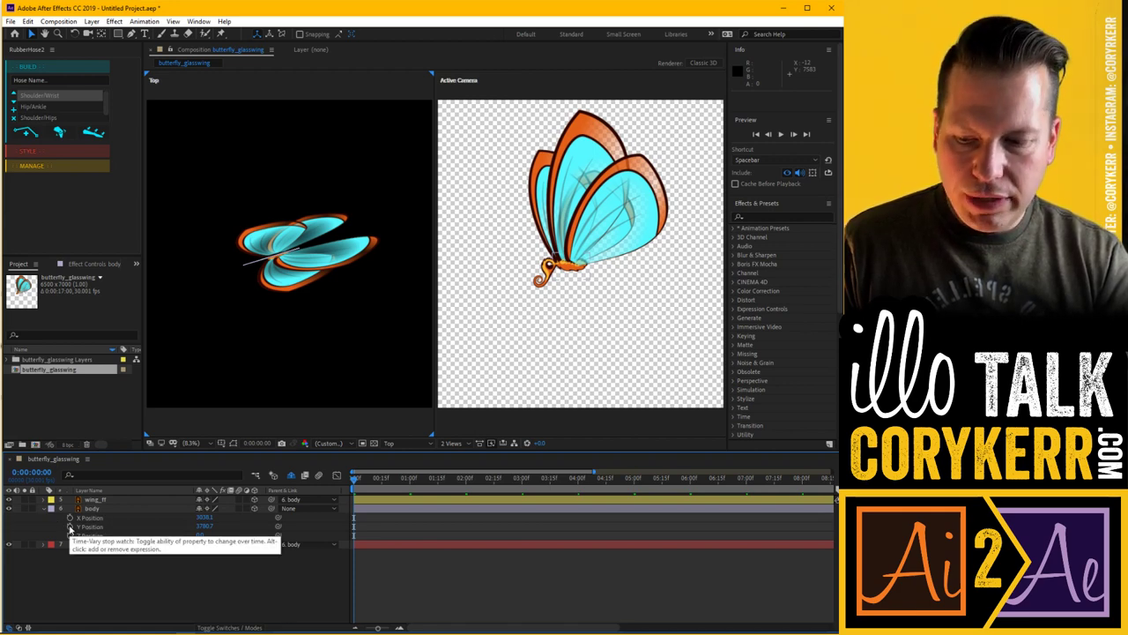
- Add a wiggle expression to the body's Y Position and remove the octaves, amp_mult and time arguments
alt+click(69, 527)
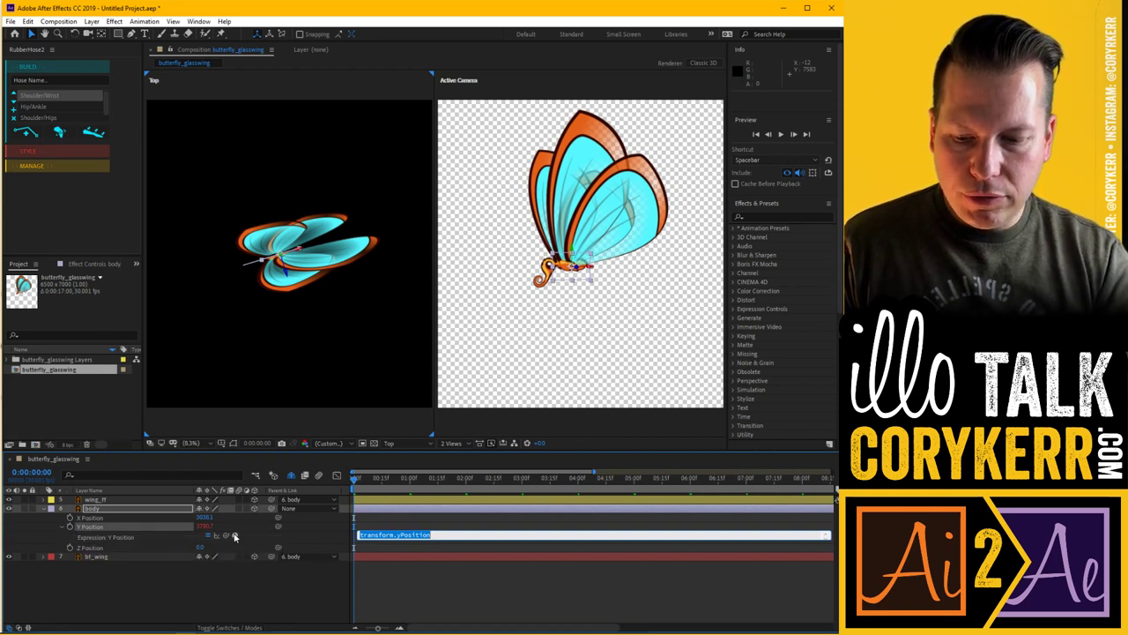
click(234, 536)
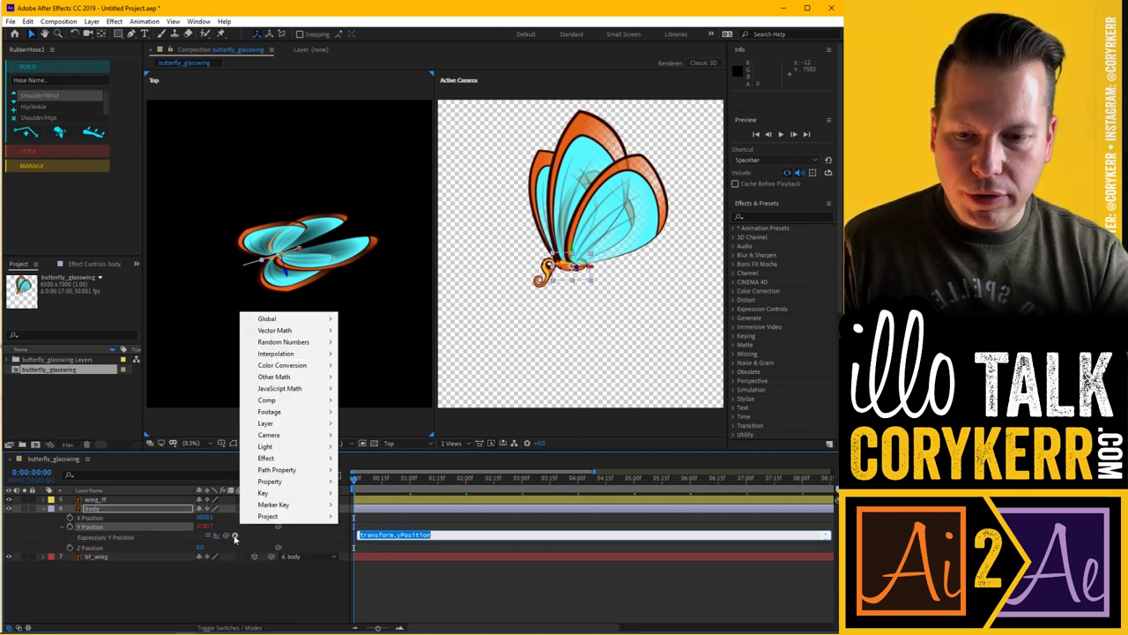
mouse_move(278, 483)
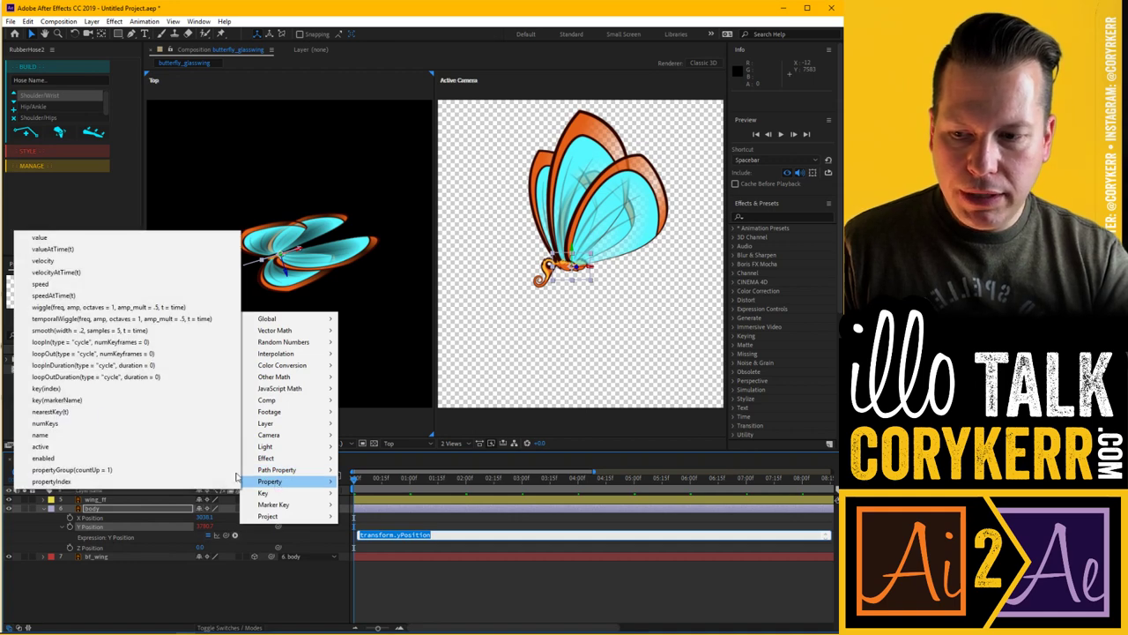
click(95, 307)
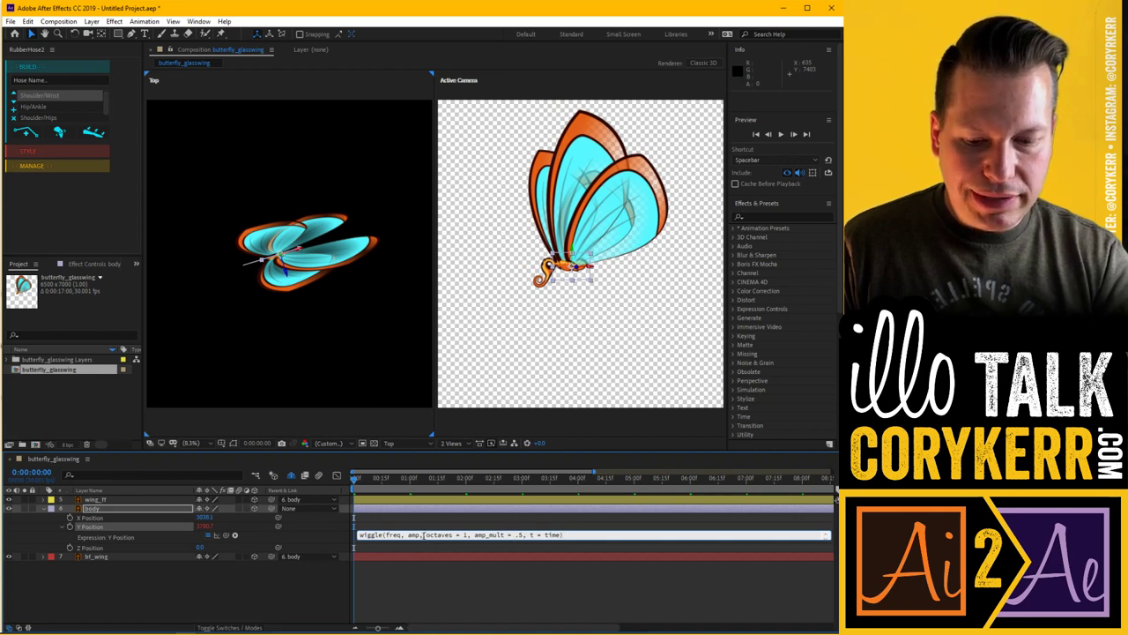
drag(422, 536, 562, 536)
key(BackSpace)
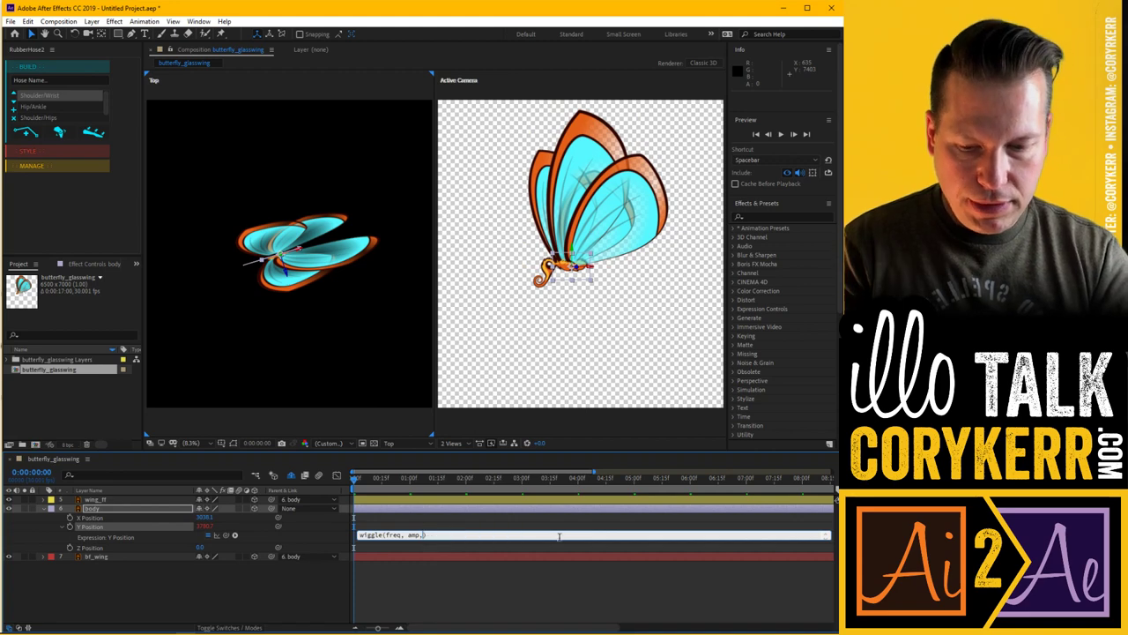
- Set the body's Y Position wiggle to frequency 6 and amplitude 600, apply the expression, and preview the motion
double_click(395, 535)
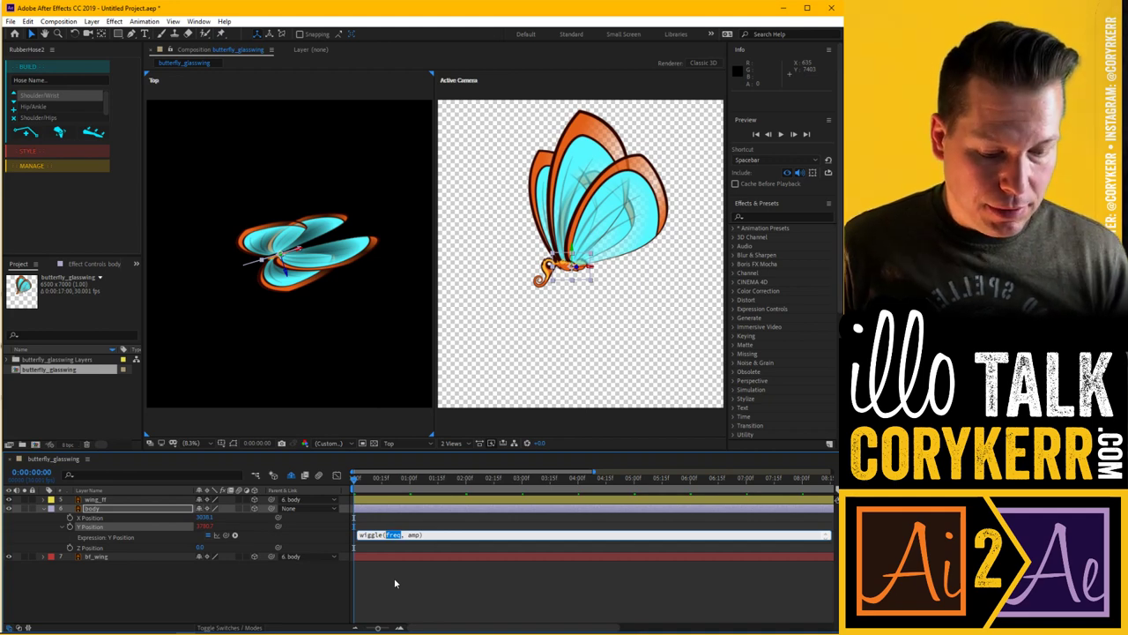
text(6)
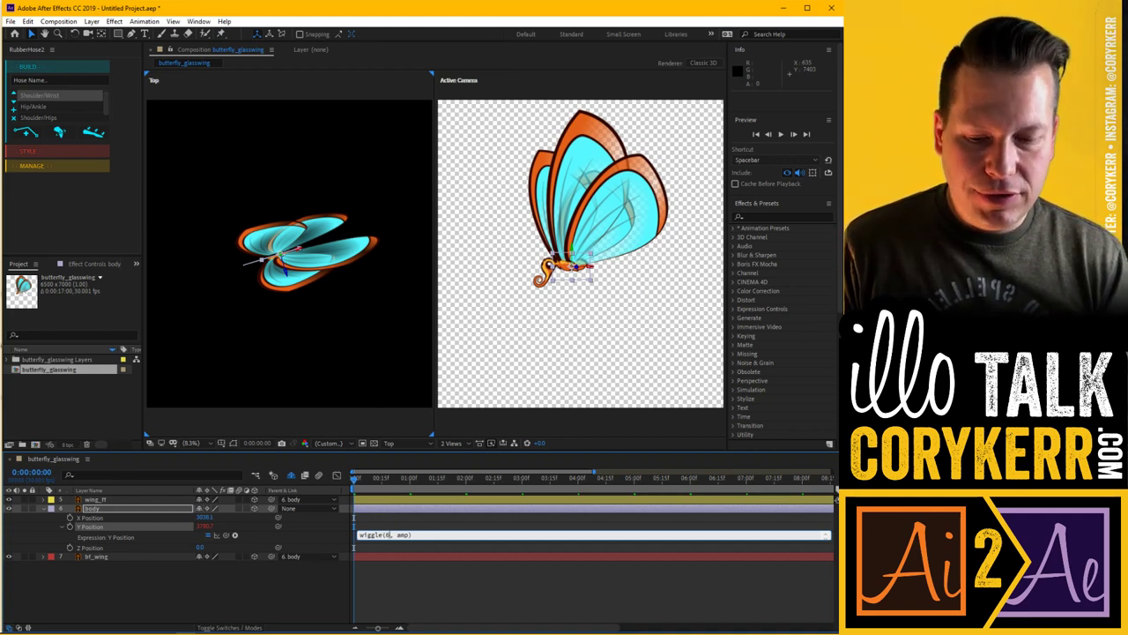
key(Right)
key(Right)
key(shift+Right)
key(shift+Right)
key(shift+Right)
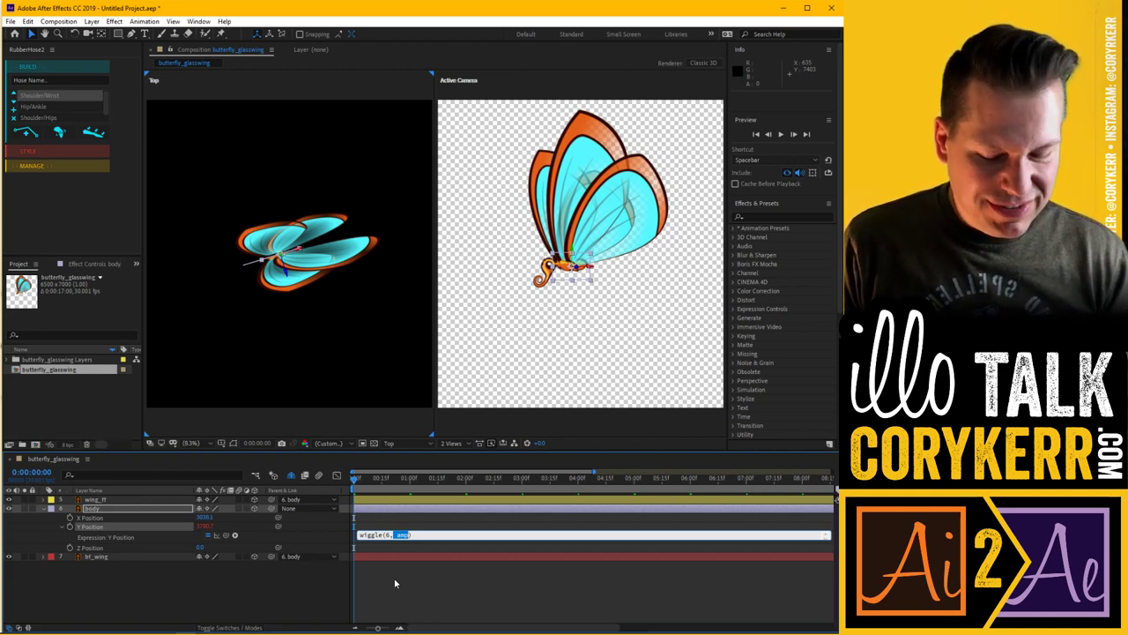
text(600)
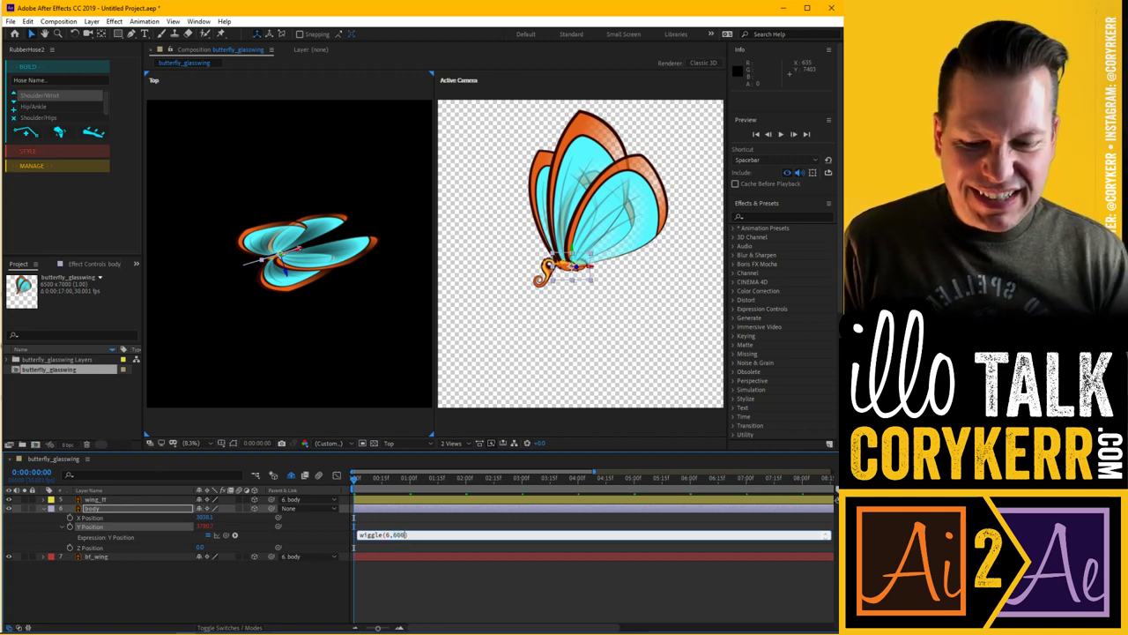
click(384, 529)
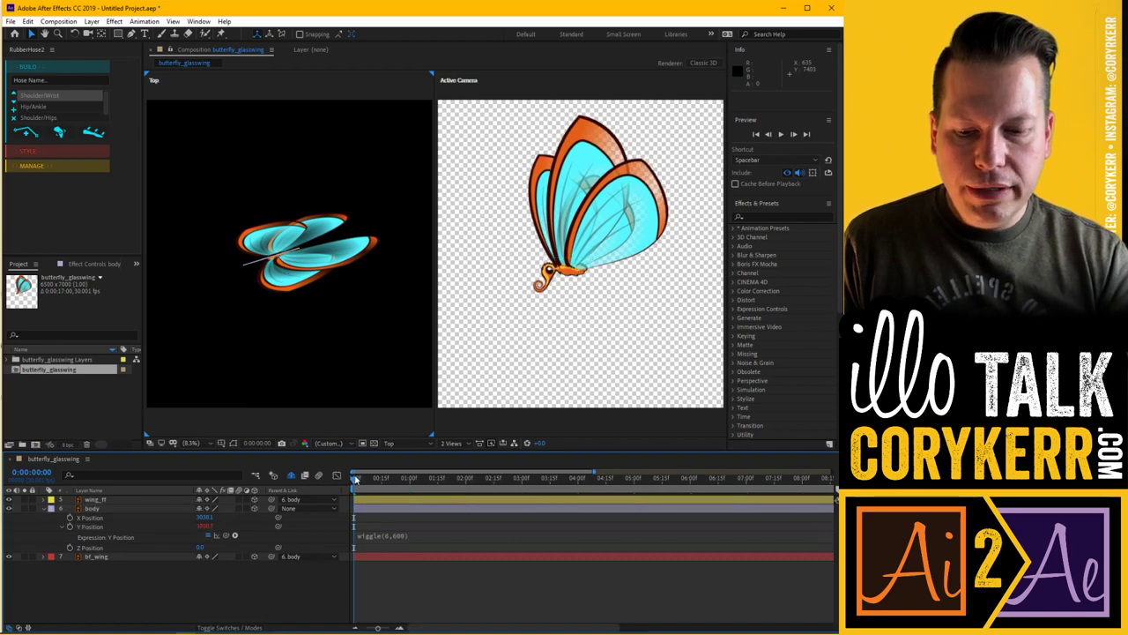
drag(354, 481, 502, 509)
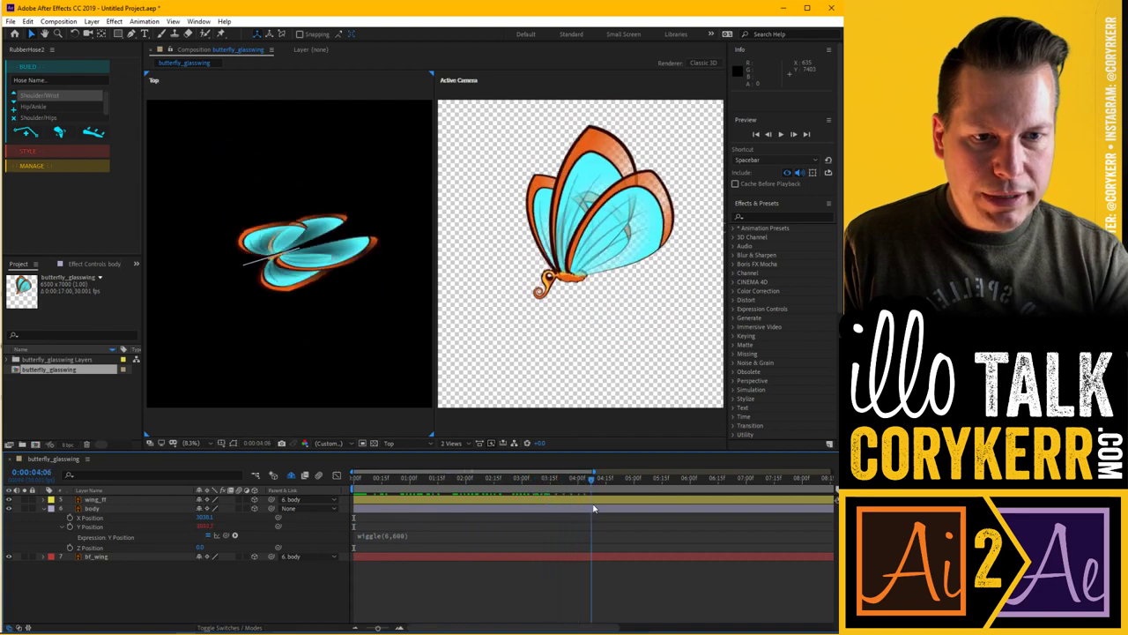
- Add a wiggle expression to the body's X Position with frequency 2 and amplitude 1200, and preview the motion from the start
key(space)
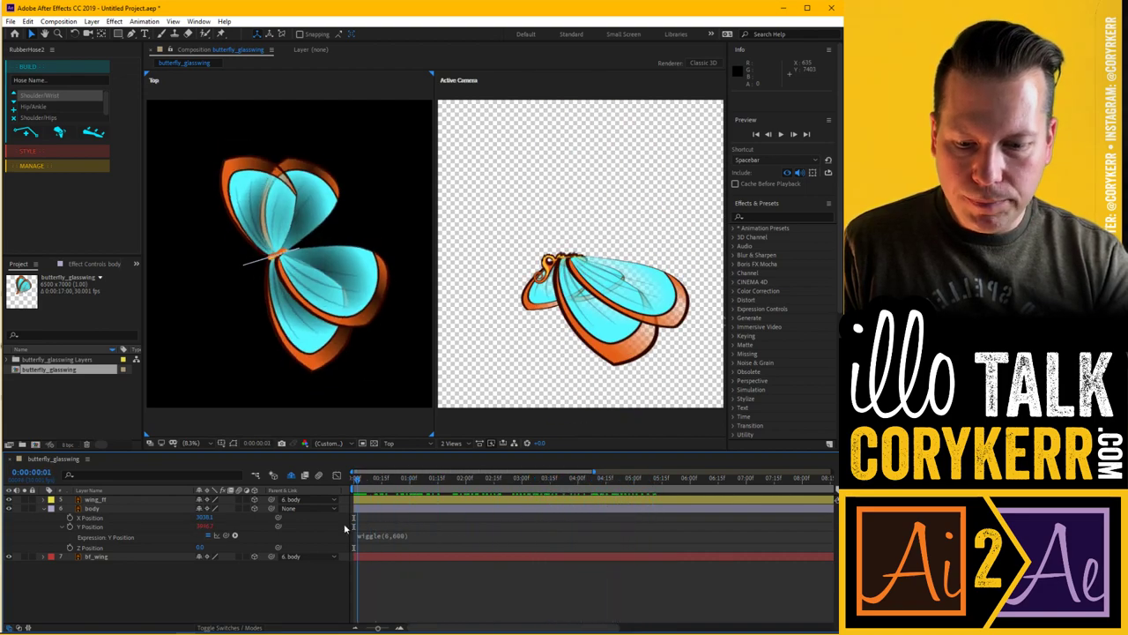
key(Home)
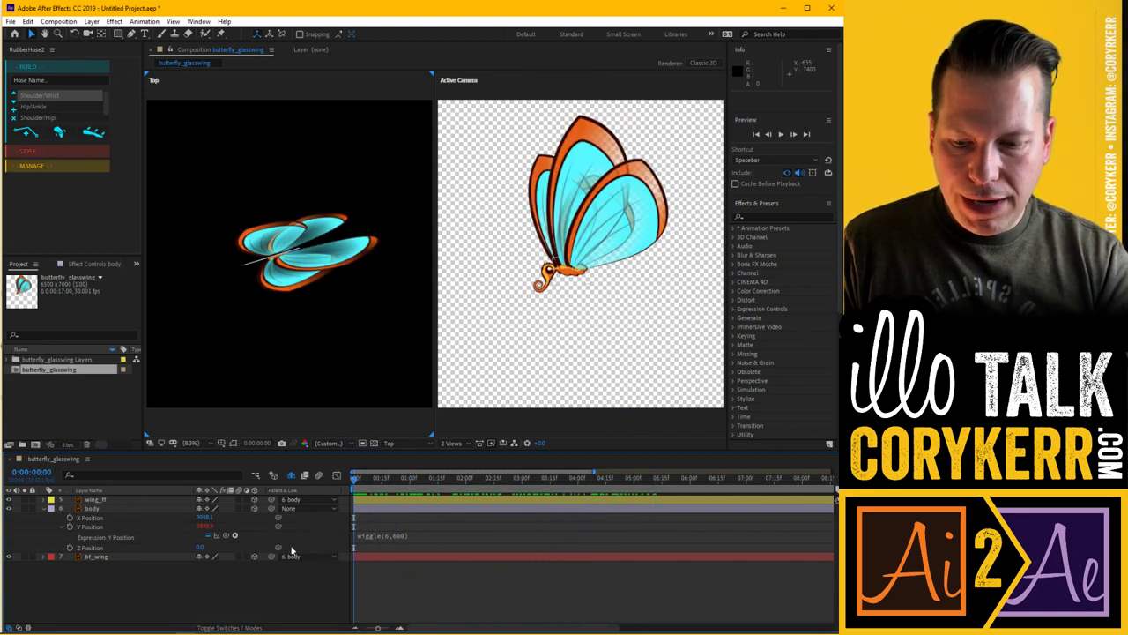
alt+click(71, 520)
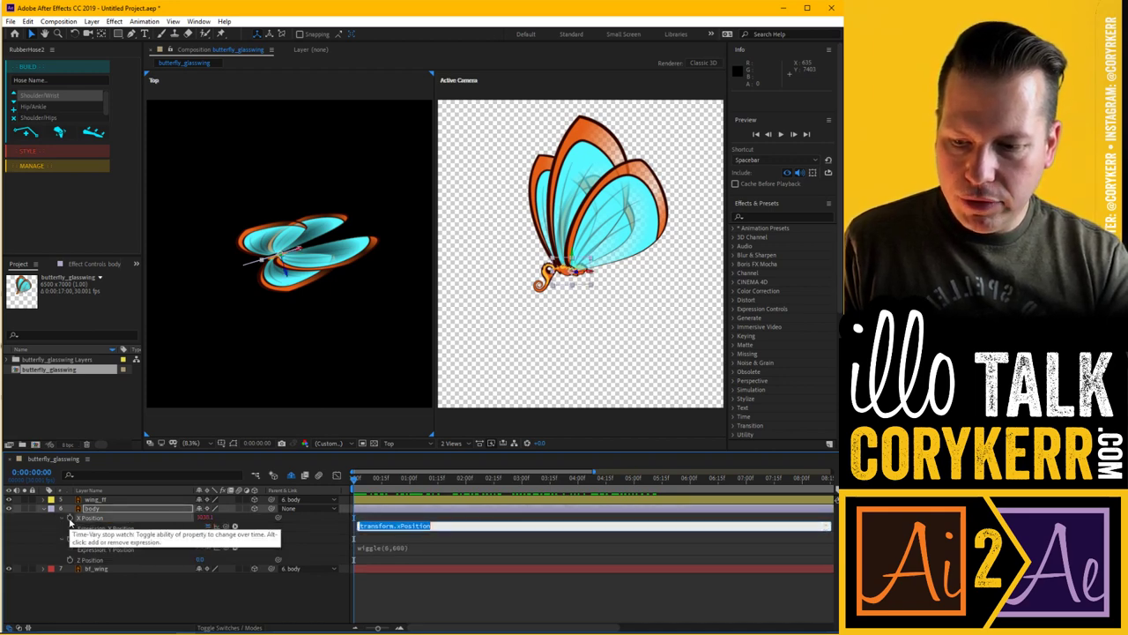
text(wiggl)
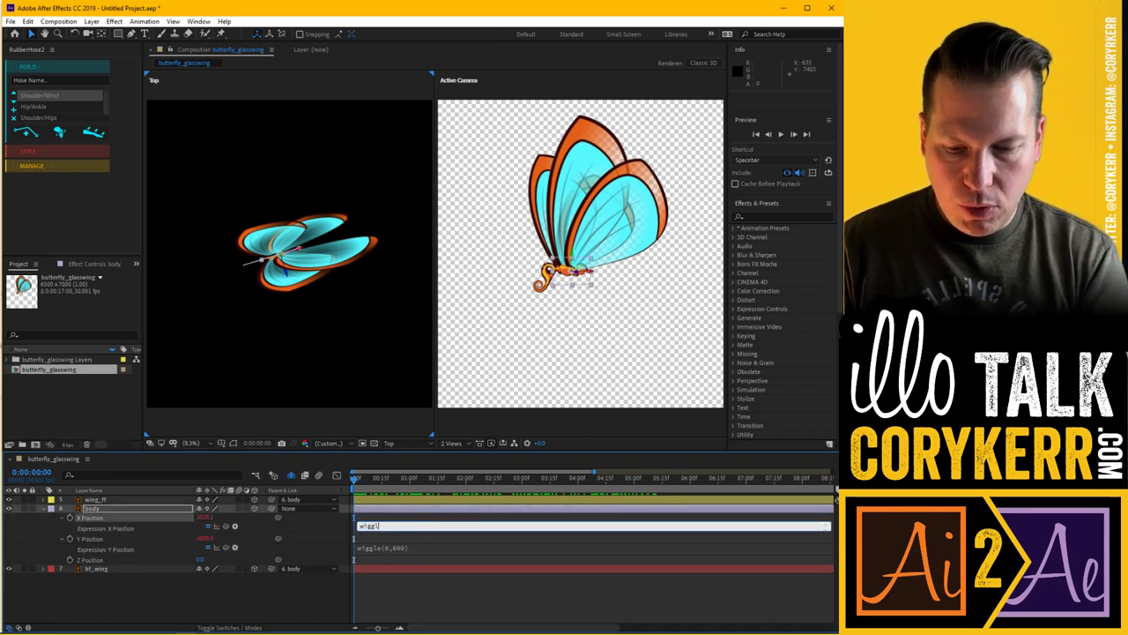
text(e())
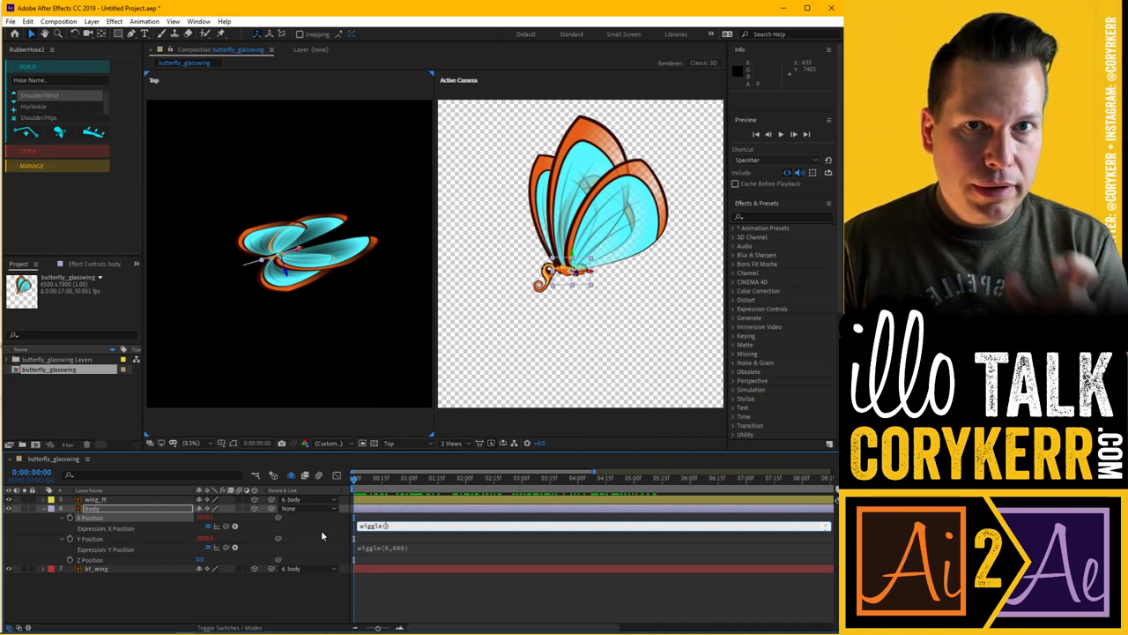
text(2)
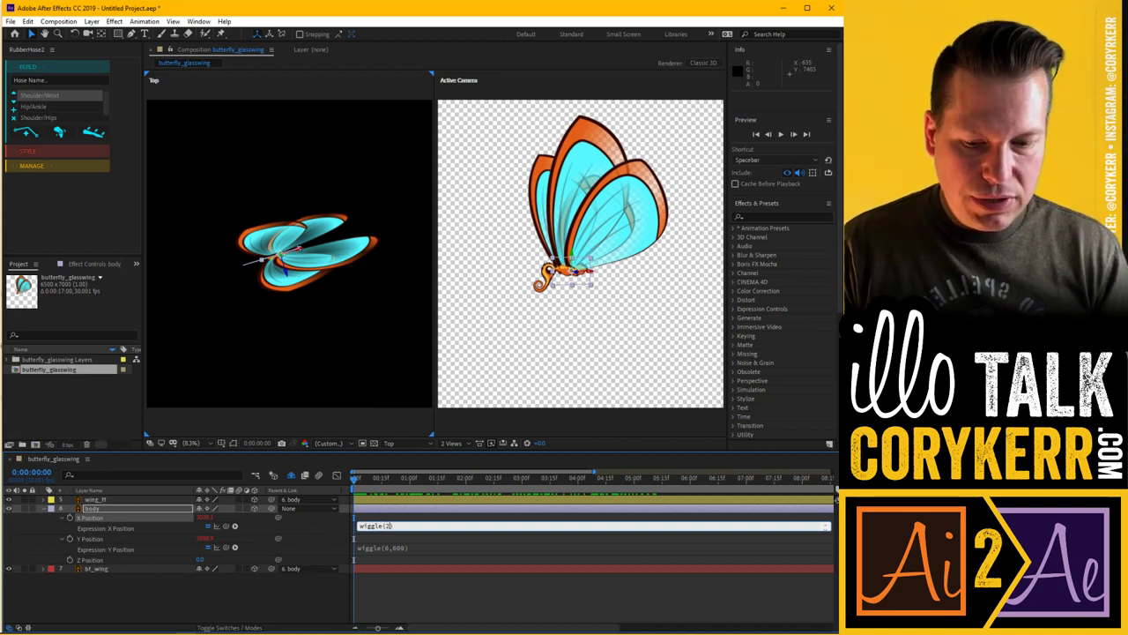
text(,)
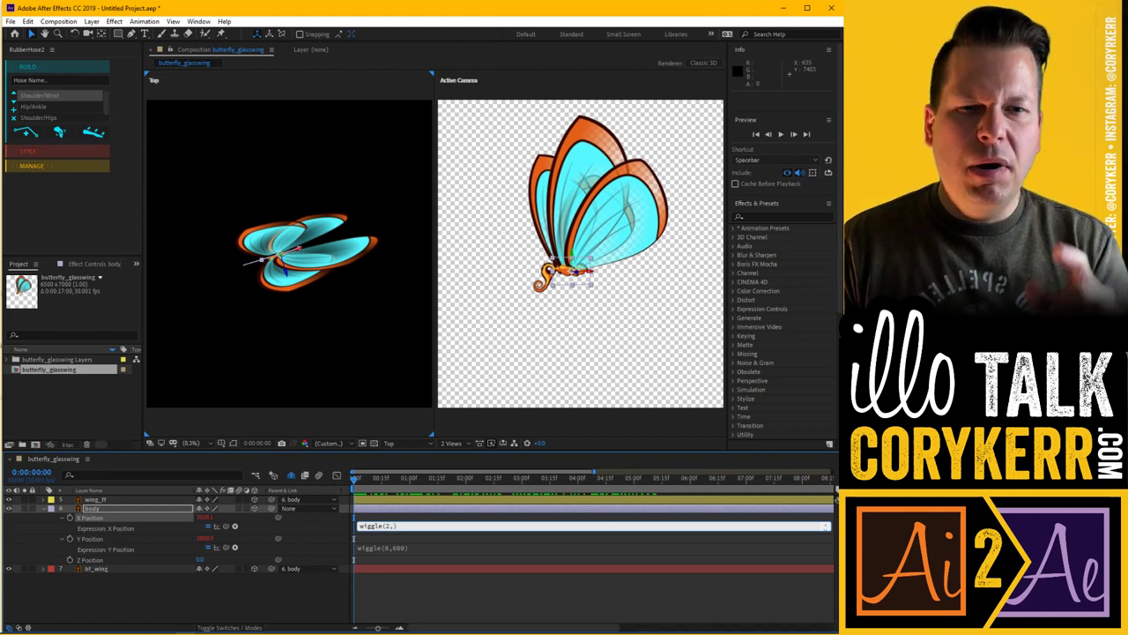
text(1200)
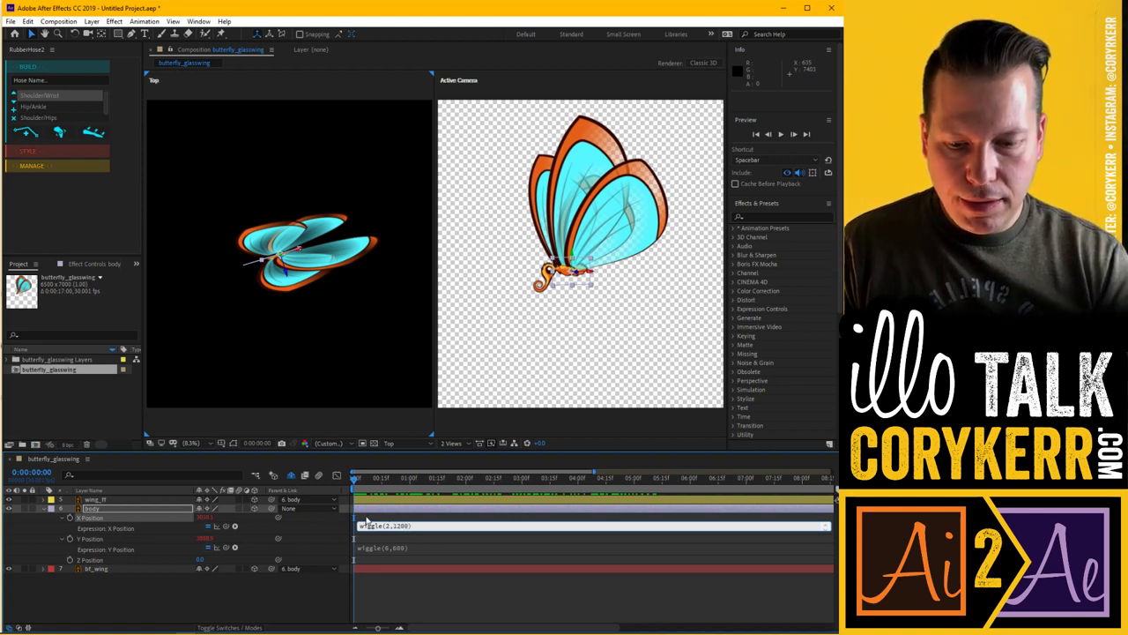
click(367, 519)
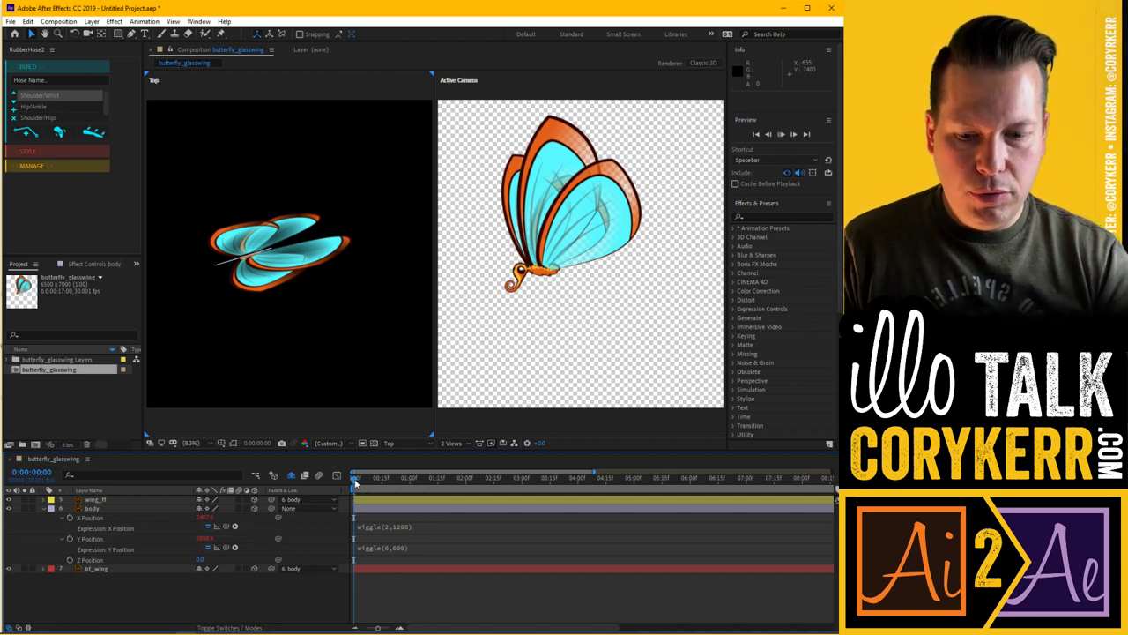
drag(354, 480, 340, 499)
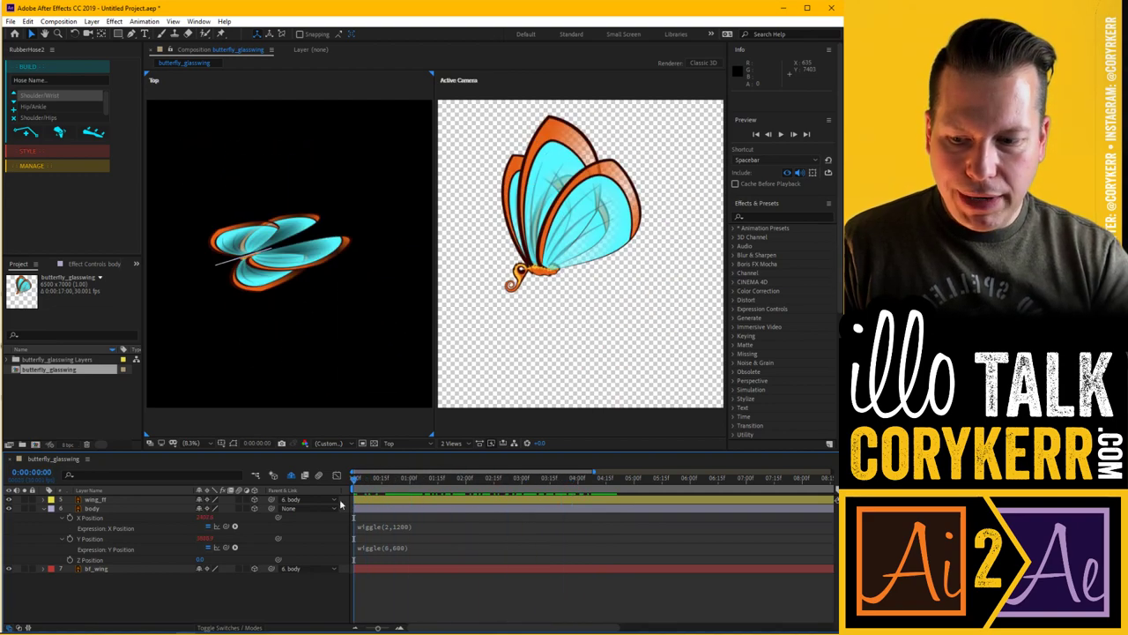
- Reveal the body layer's rotation properties and turn the butterfly slightly with Y Rotation
click(108, 508)
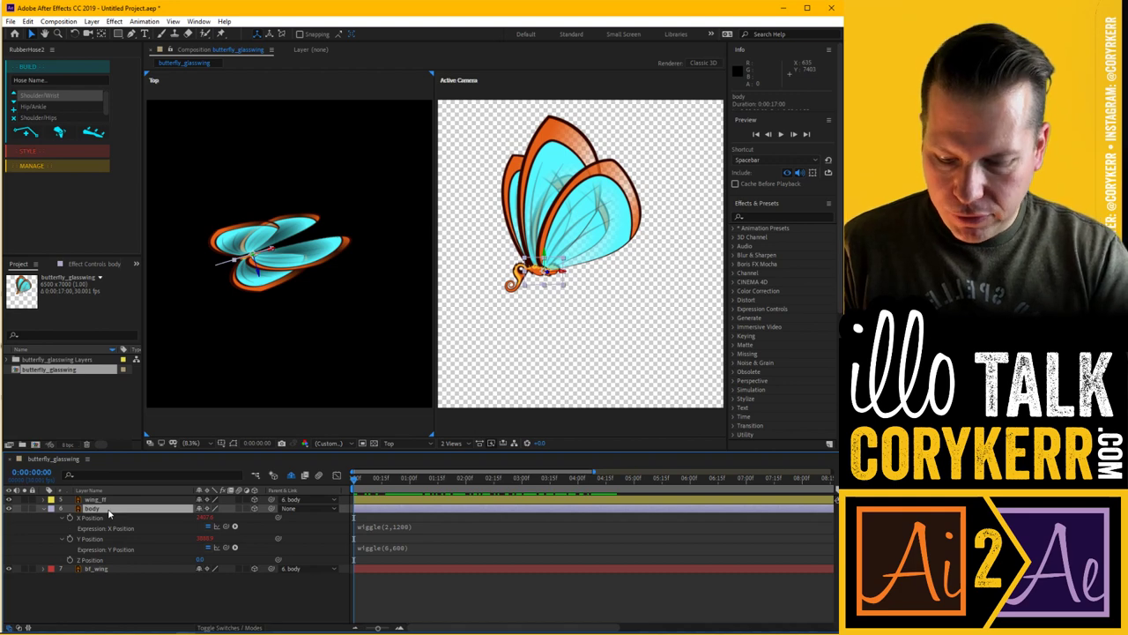
key(r)
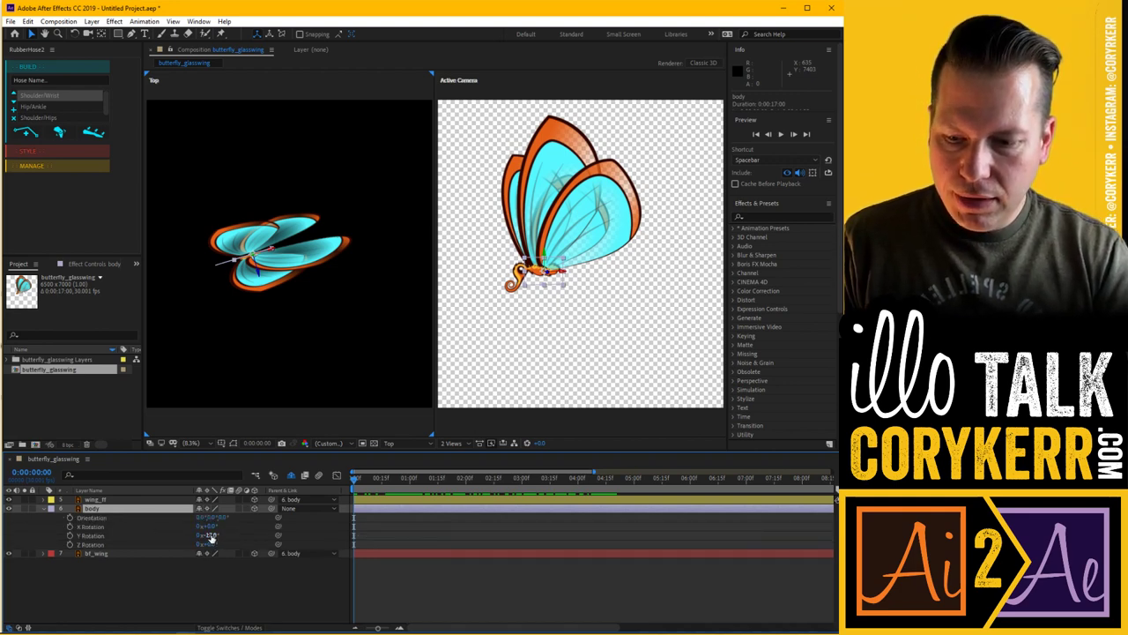
mouse_move(209, 539)
mouse_down()
mouse_move(182, 542)
mouse_move(238, 544)
mouse_move(217, 545)
mouse_up()
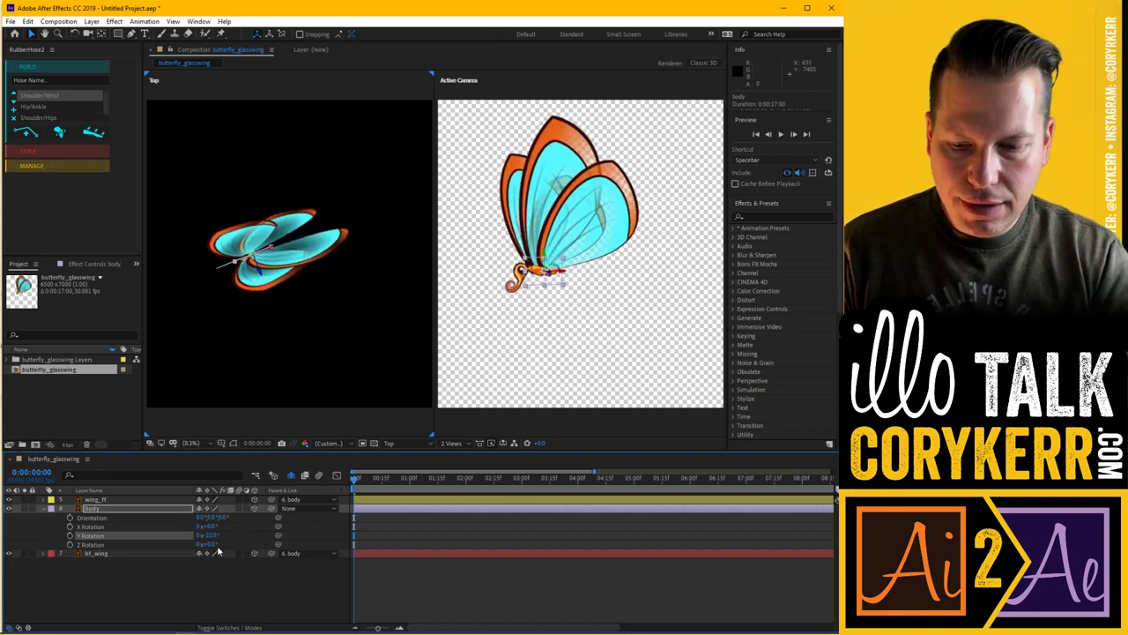
- Add a wiggle expression to the body's Y Rotation with frequency 1 and amplitude 70, preview the combined motion, and return to the first frame
alt+click(70, 536)
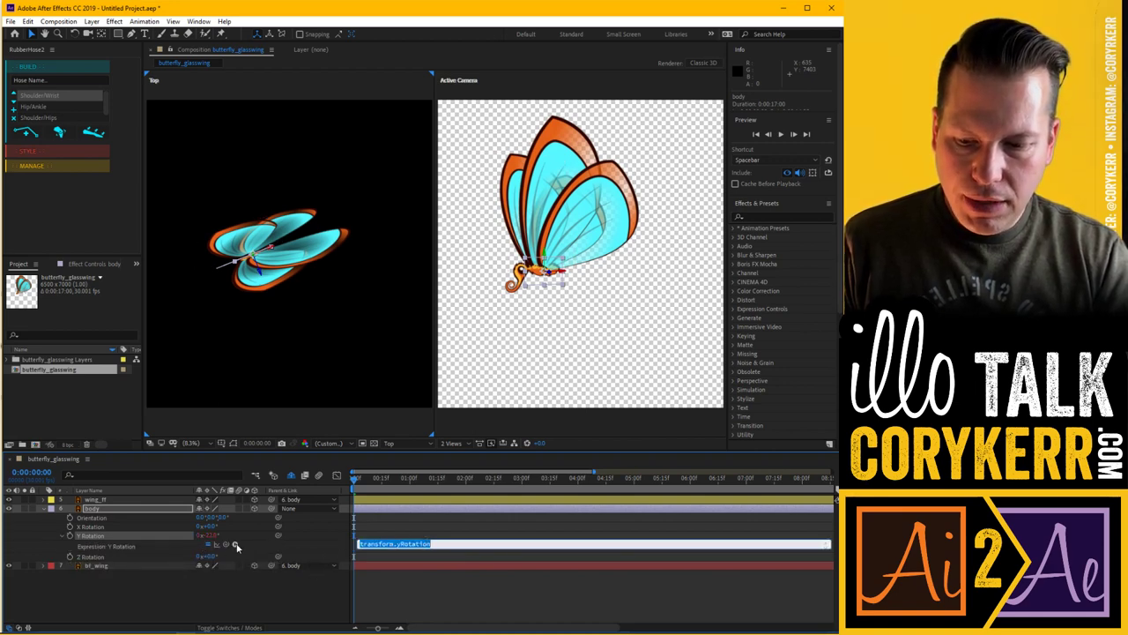
text(wig)
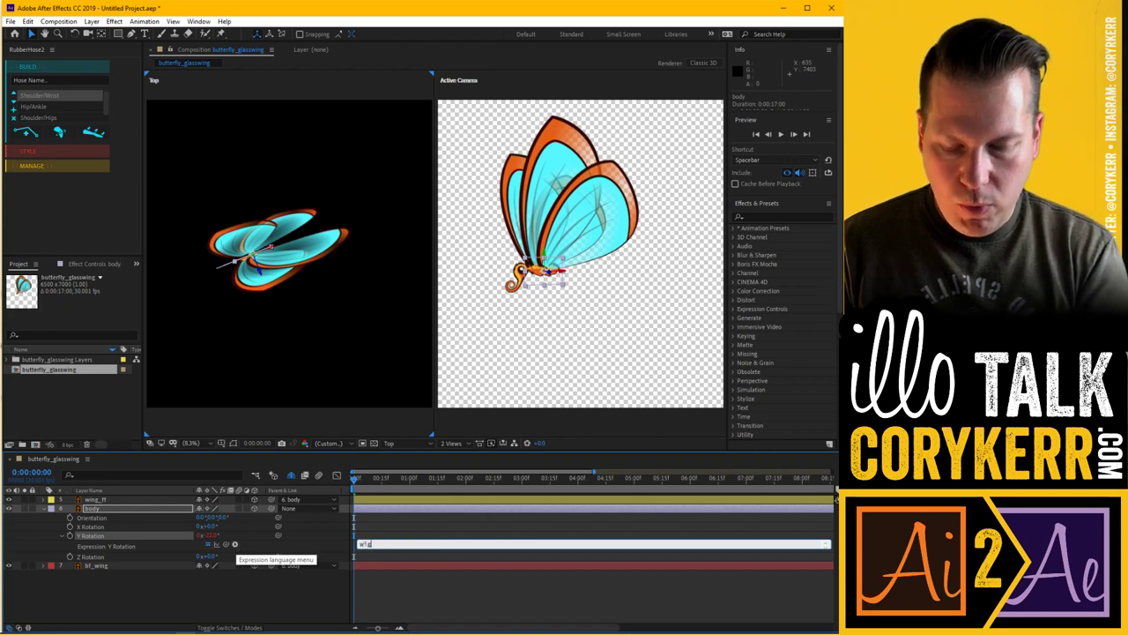
text(gle())
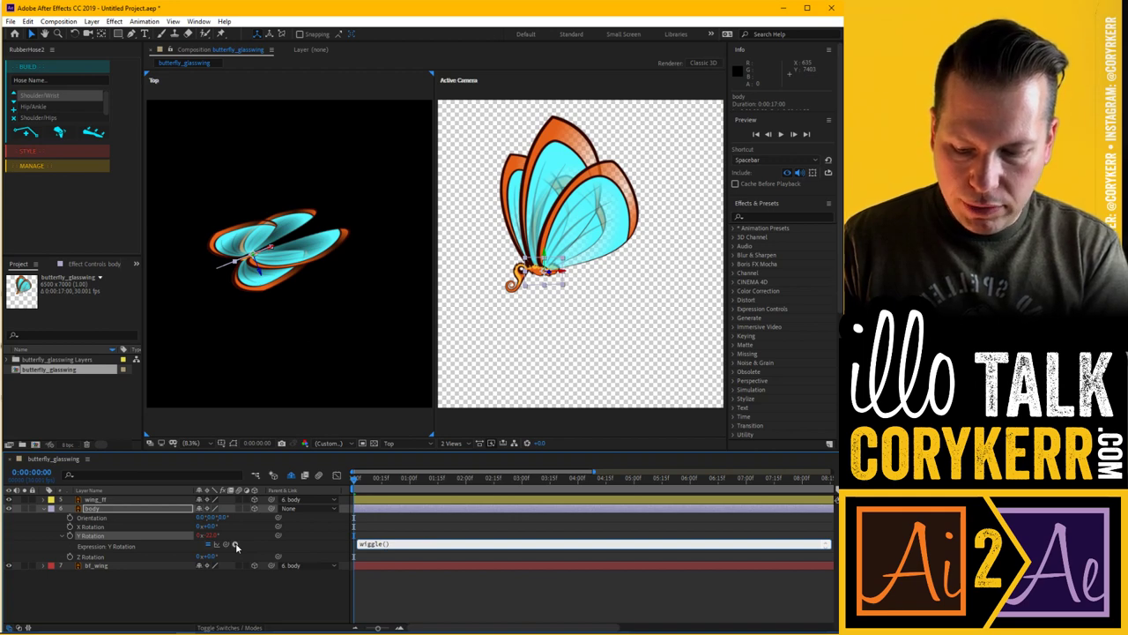
text(1)
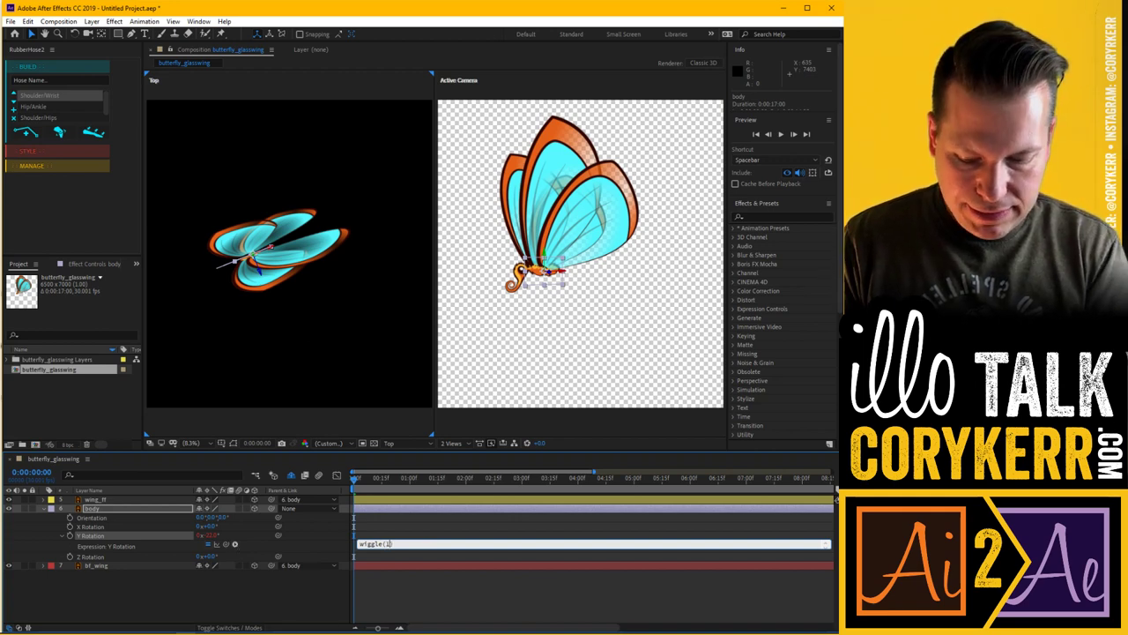
text(,)
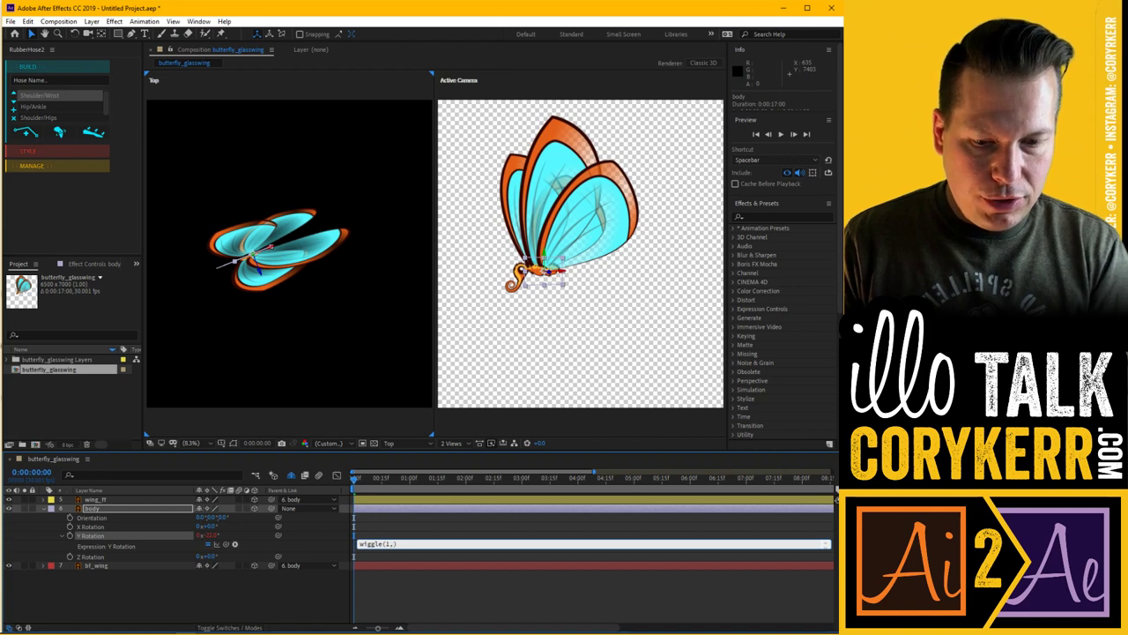
text(70)
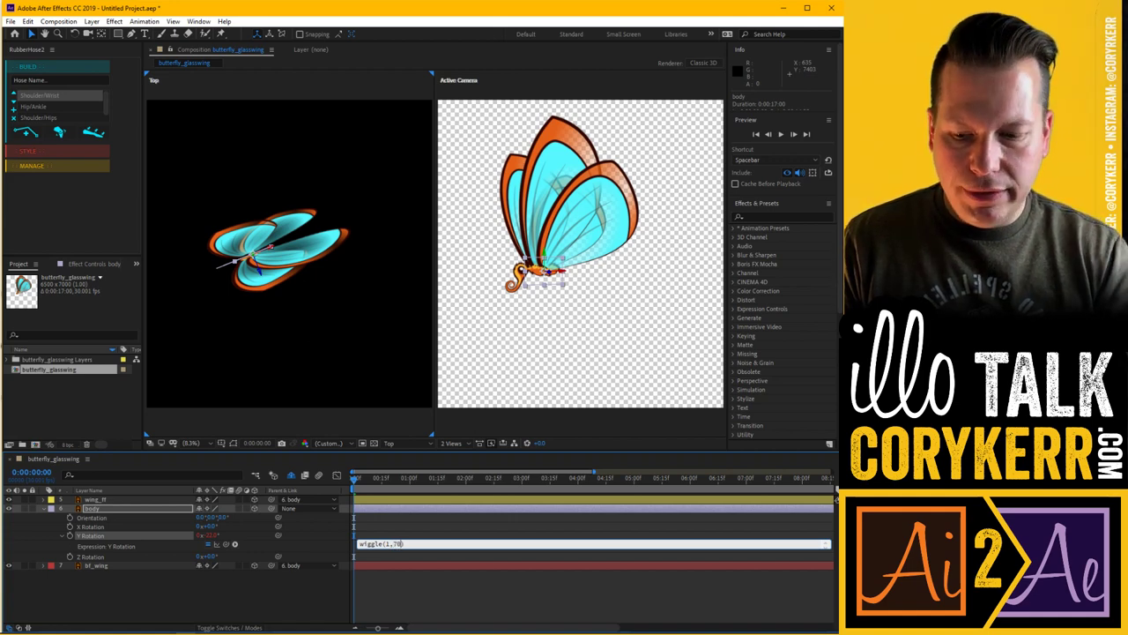
click(371, 534)
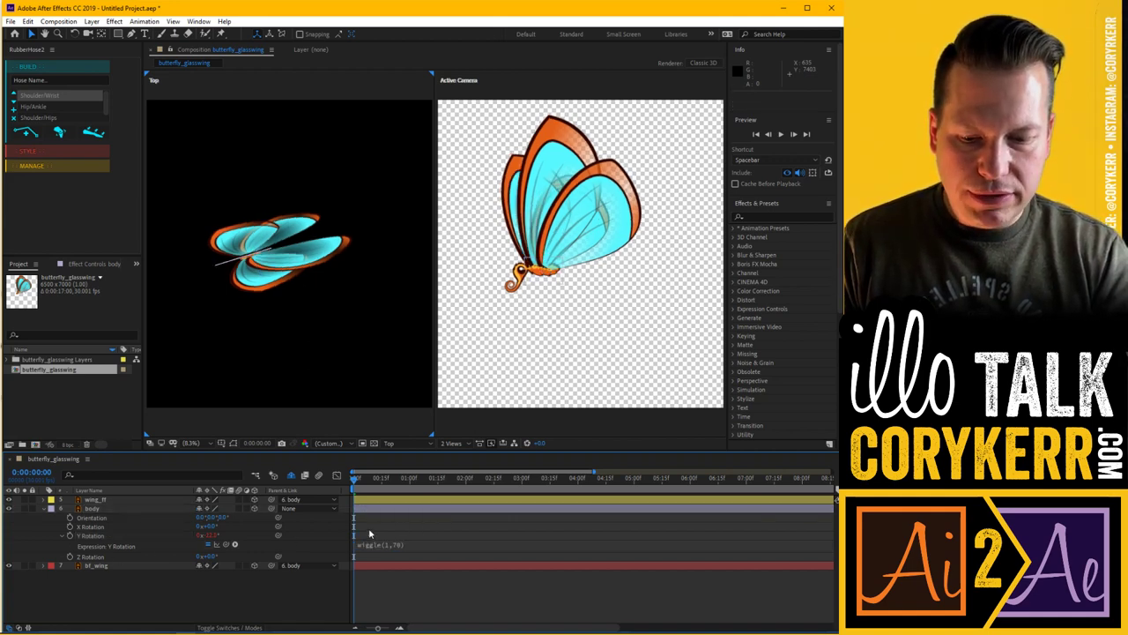
key(space)
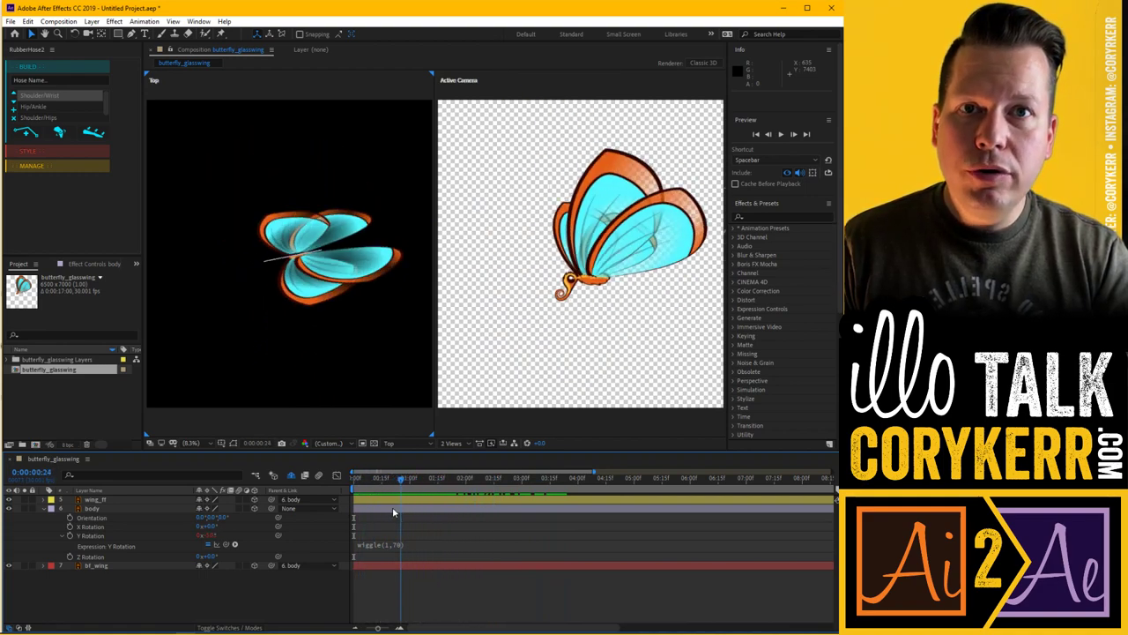
key(space)
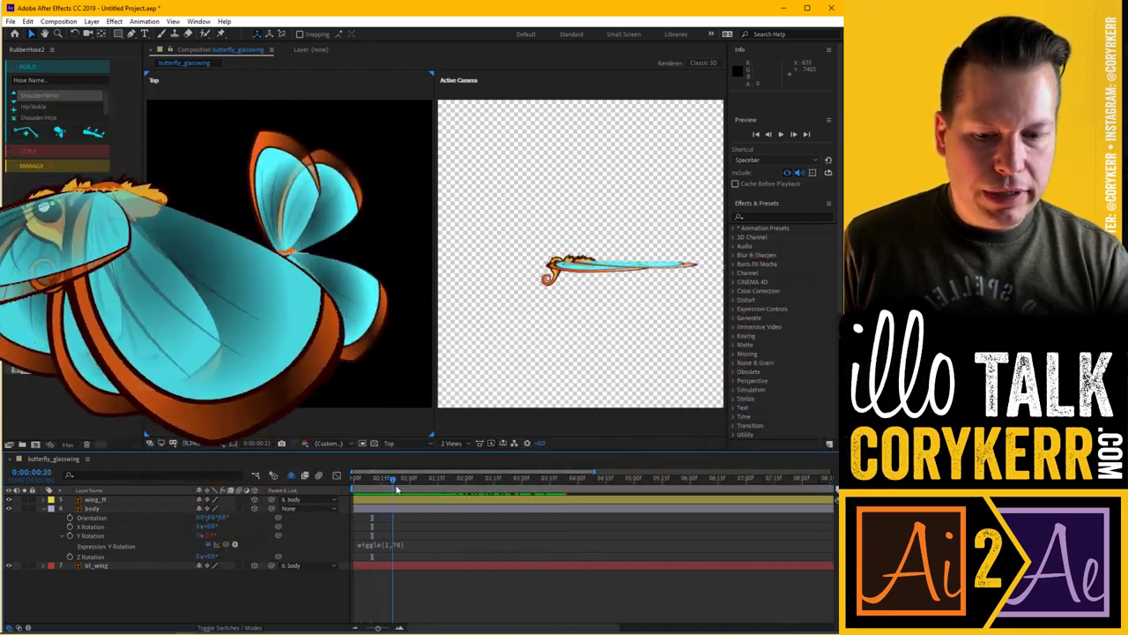
click(416, 488)
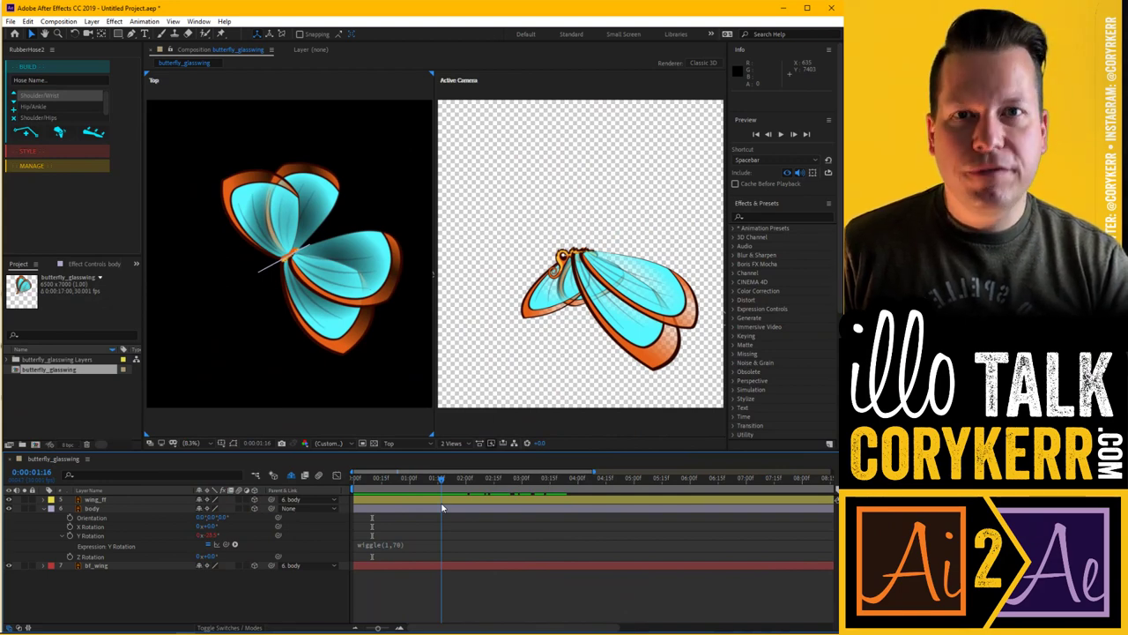
drag(442, 508, 308, 512)
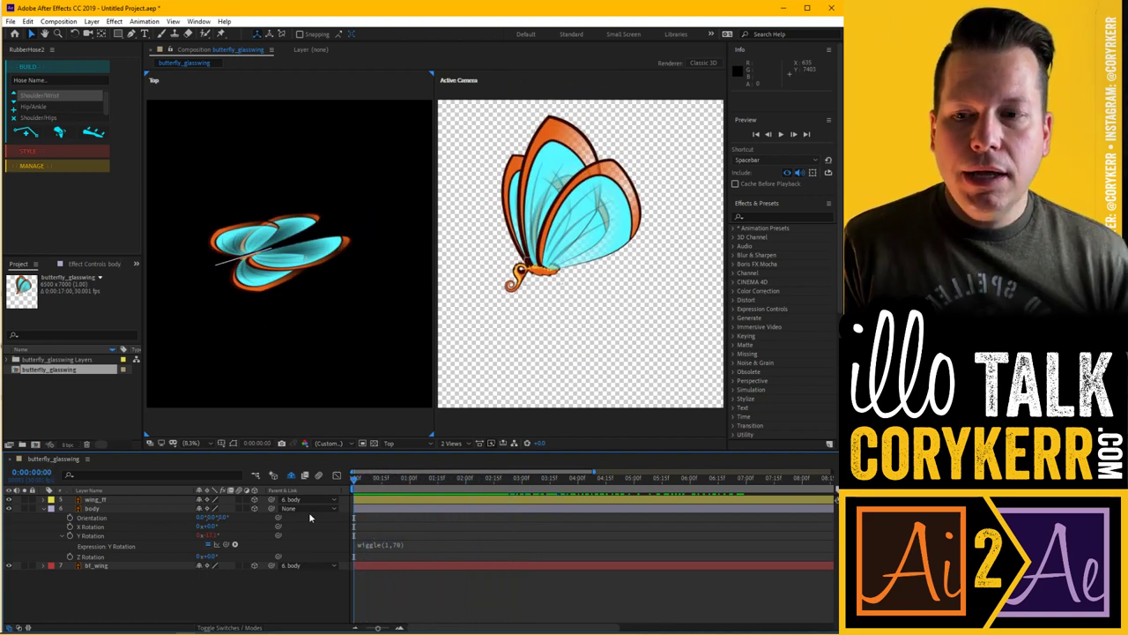